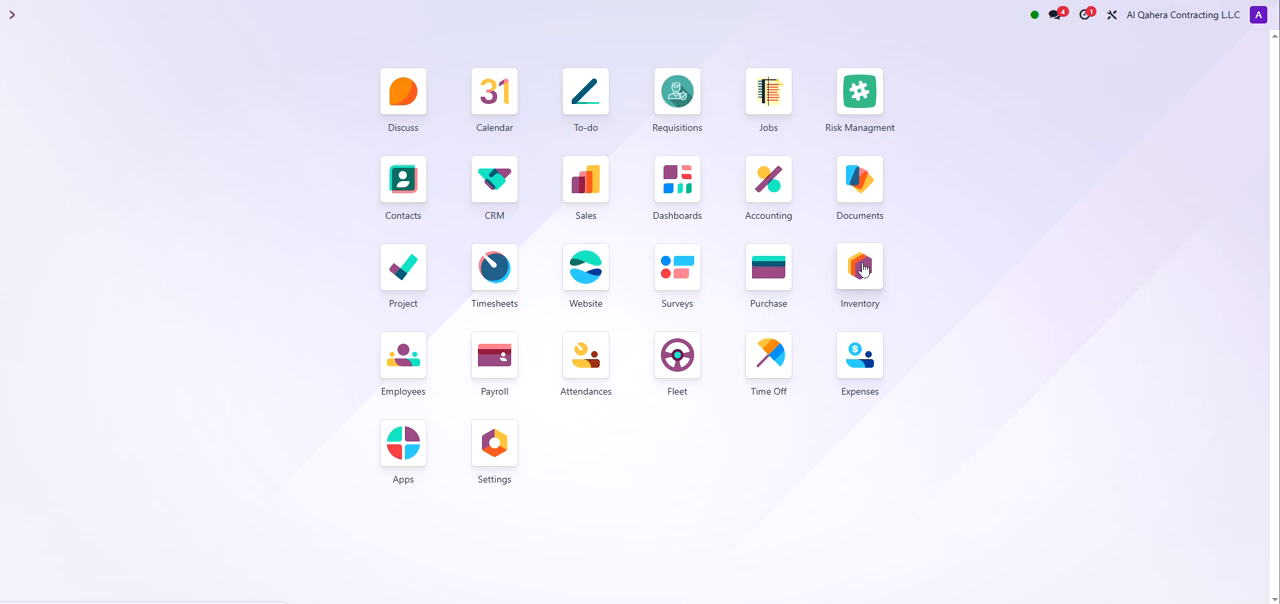
Step: Open the Inventory settings and enable Lots & Serial Numbers under Traceability
{"action": "left_click", "coordinate": [862, 270]}
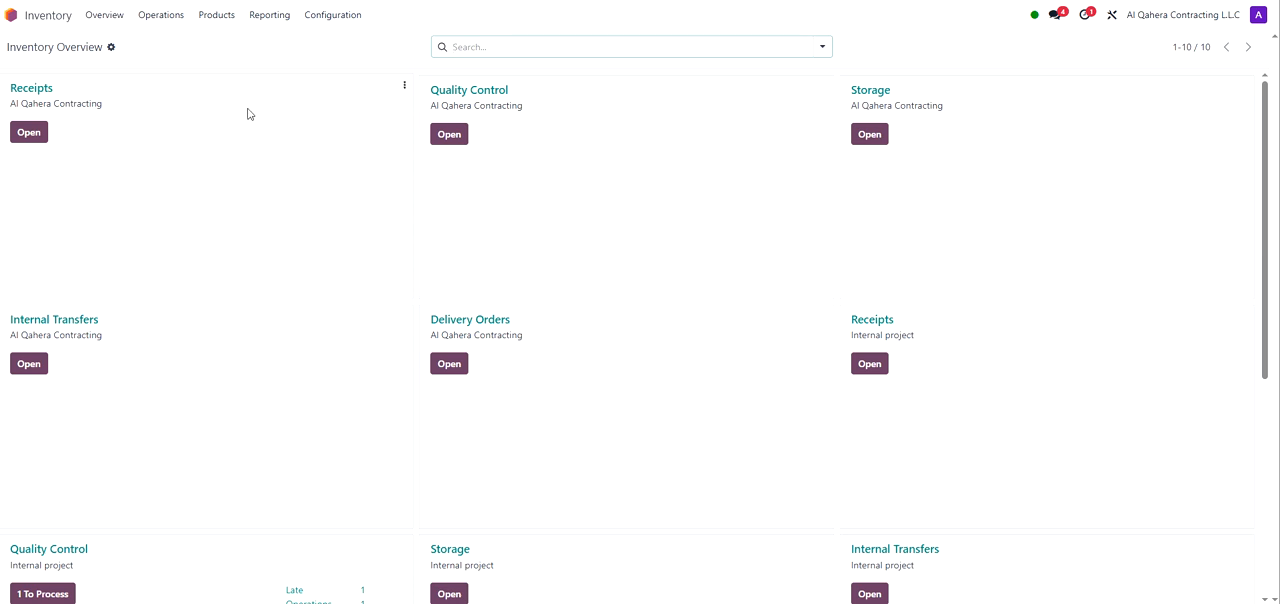
{"action": "left_click", "coordinate": [336, 16]}
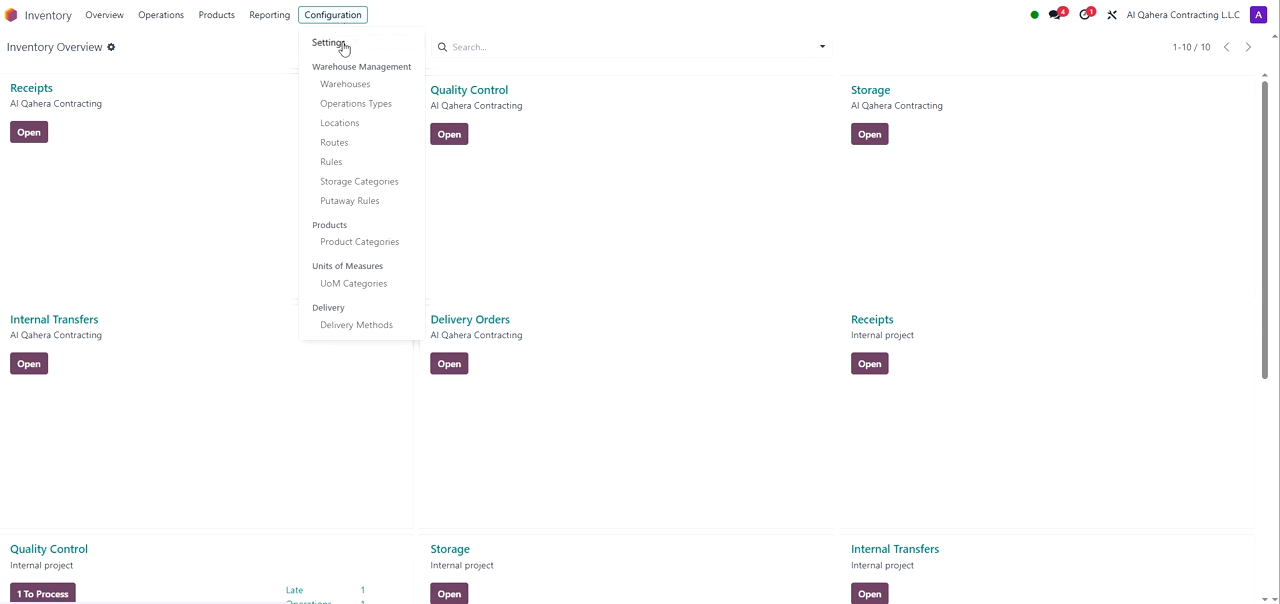
{"action": "left_click", "coordinate": [343, 48]}
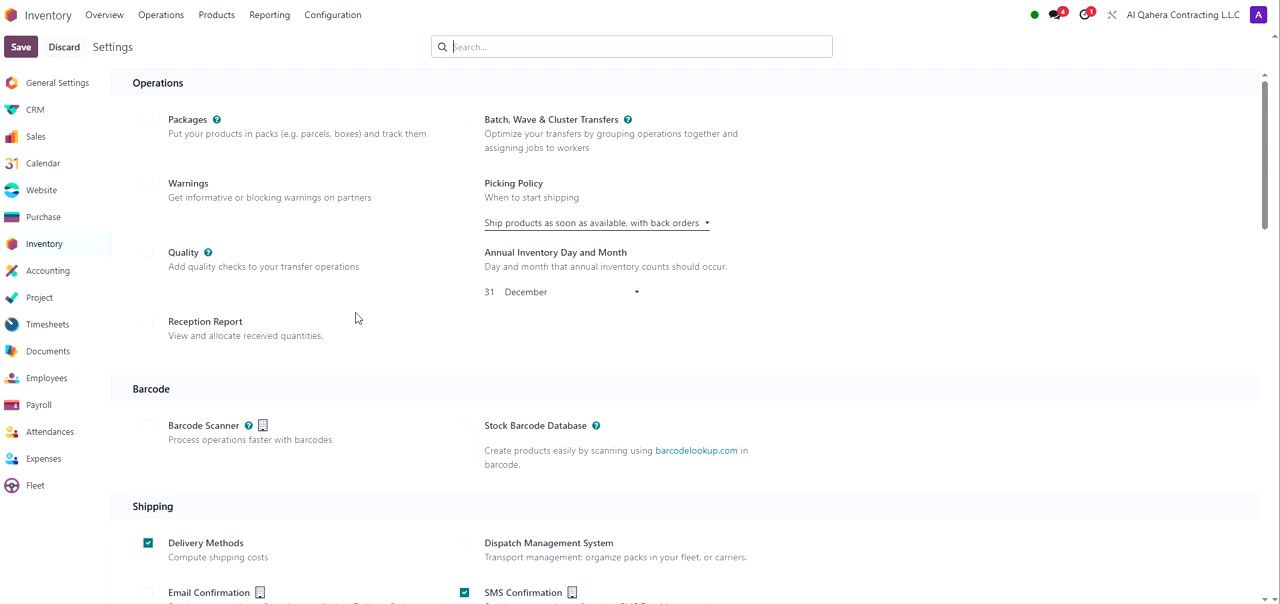
{"action": "scroll", "coordinate": [357, 318], "scroll_direction": "down", "scroll_amount": 2}
{"action": "scroll", "coordinate": [355, 316], "scroll_direction": "down", "scroll_amount": 6}
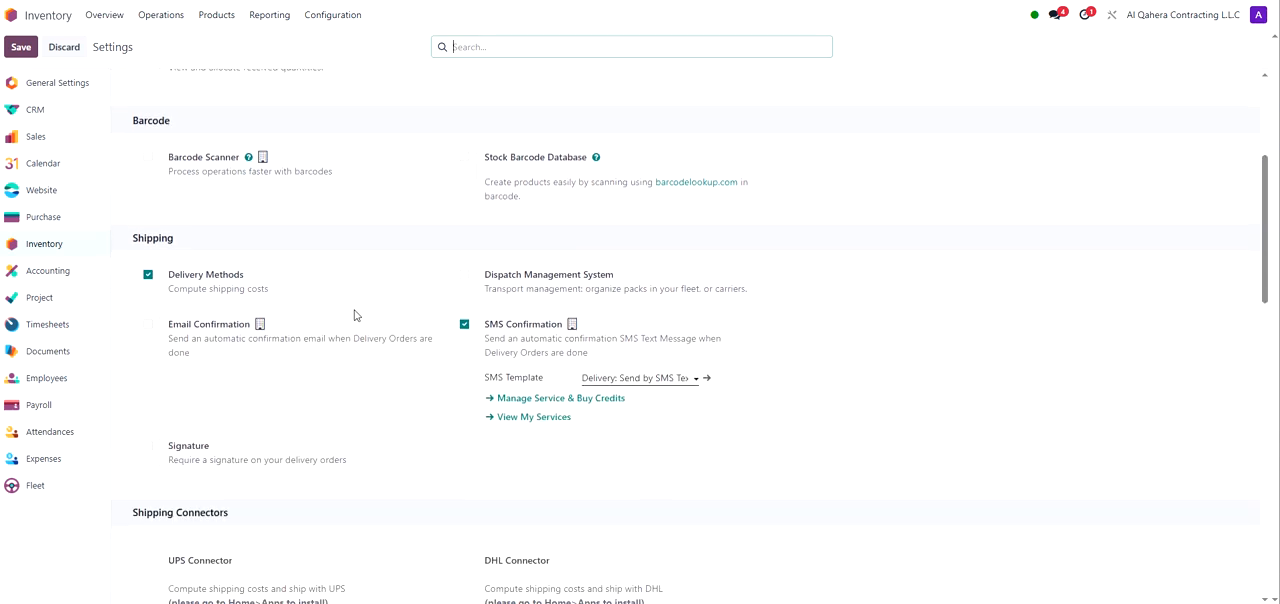
{"action": "scroll", "coordinate": [354, 316], "scroll_direction": "down", "scroll_amount": 3}
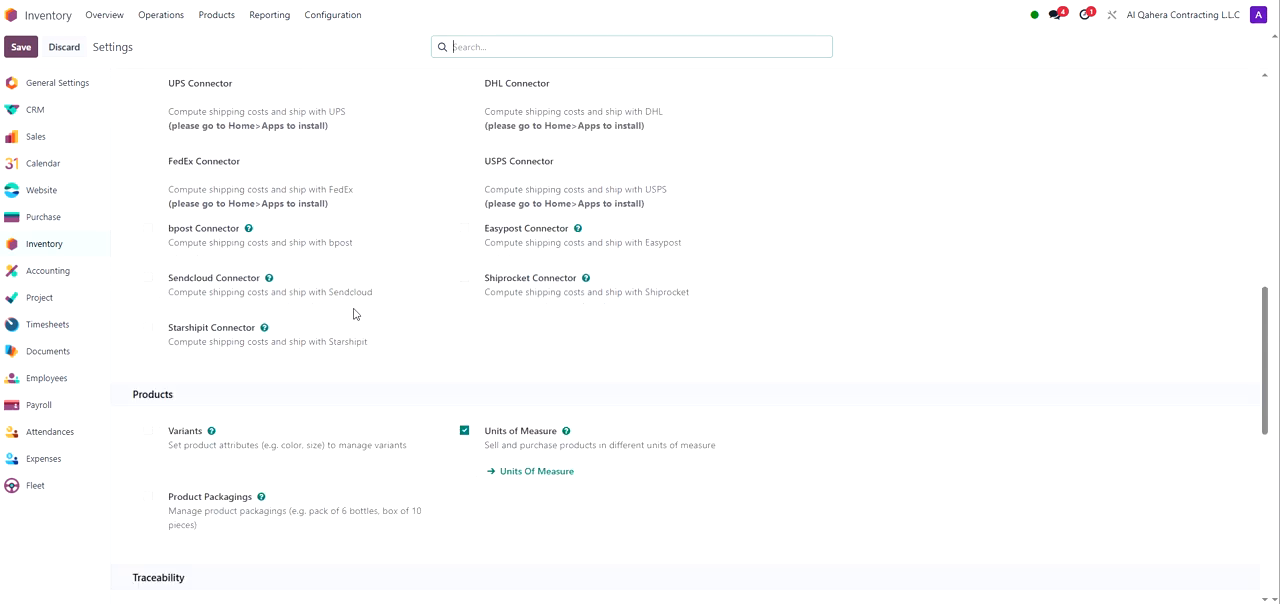
{"action": "scroll", "coordinate": [356, 313], "scroll_direction": "down", "scroll_amount": 1}
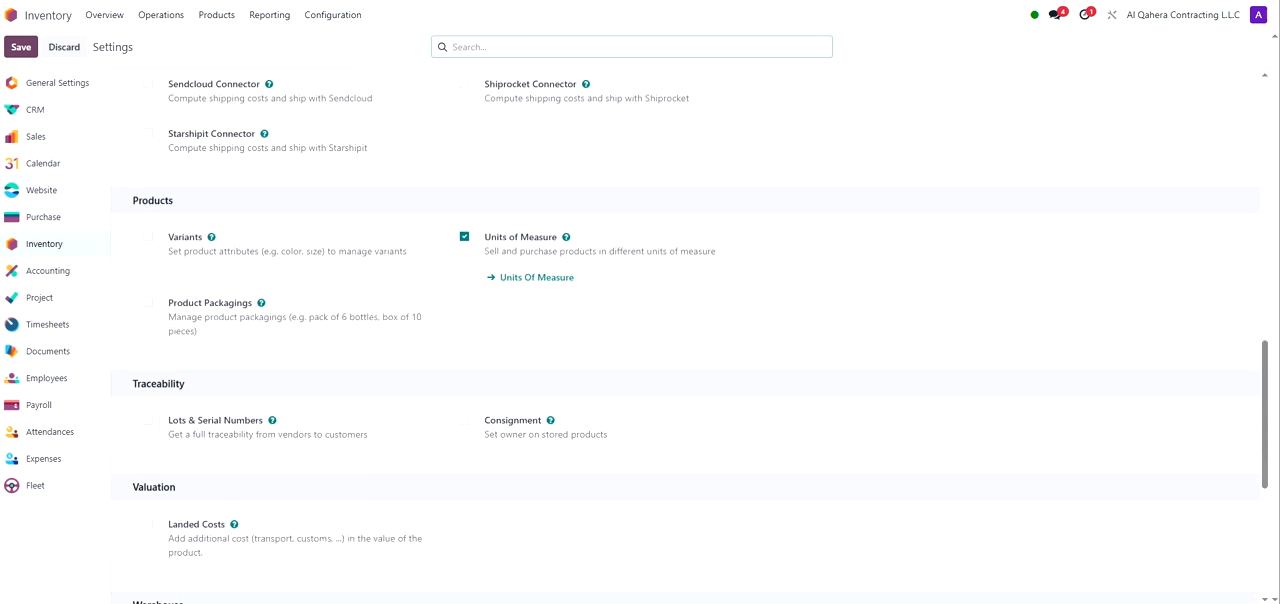
{"action": "left_click_drag", "start_coordinate": [132, 383], "coordinate": [186, 381]}
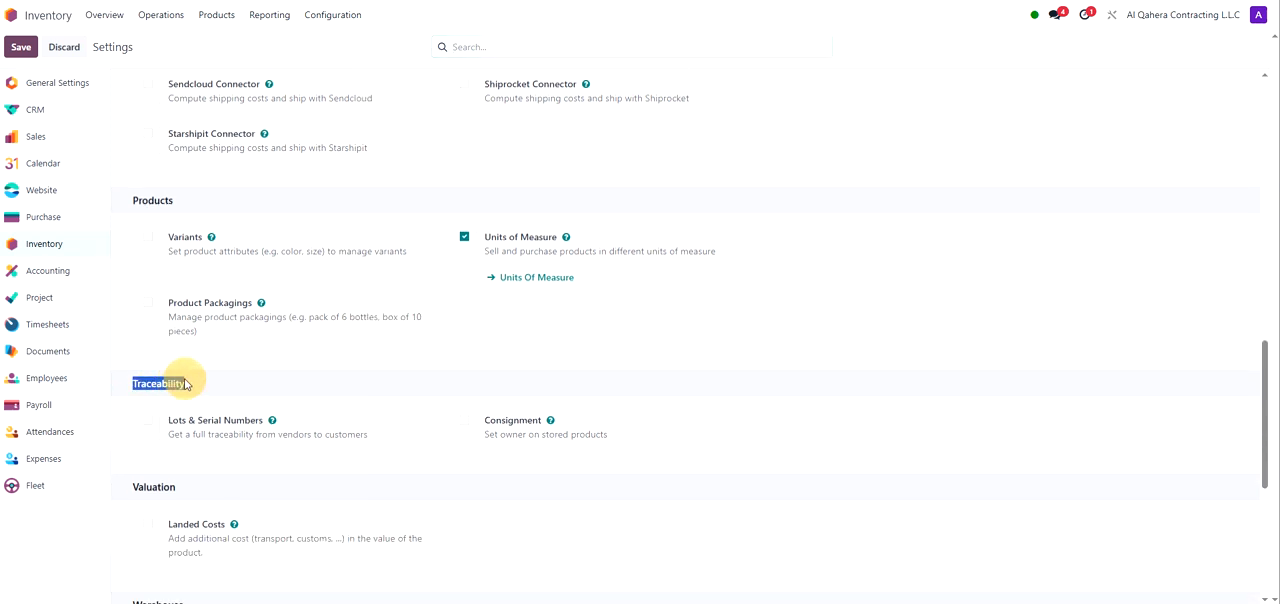
{"action": "left_click", "coordinate": [147, 421]}
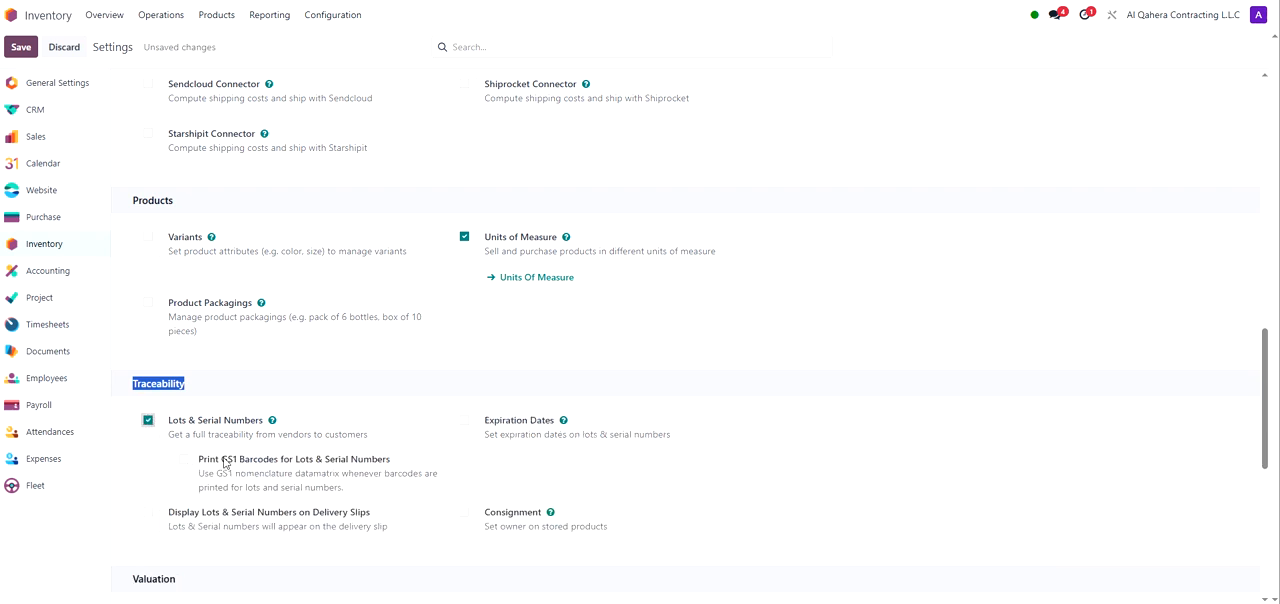
Step: Enable GS1 barcode printing for lots, Expiration Dates, and lot display on delivery slips
{"action": "left_click", "coordinate": [185, 462]}
{"action": "left_click", "coordinate": [465, 424]}
{"action": "left_click", "coordinate": [149, 514]}
Step: Enable Landed Costs and Display Lots & Serial Numbers on Invoices
{"action": "scroll", "coordinate": [151, 516], "scroll_direction": "down", "scroll_amount": 2}
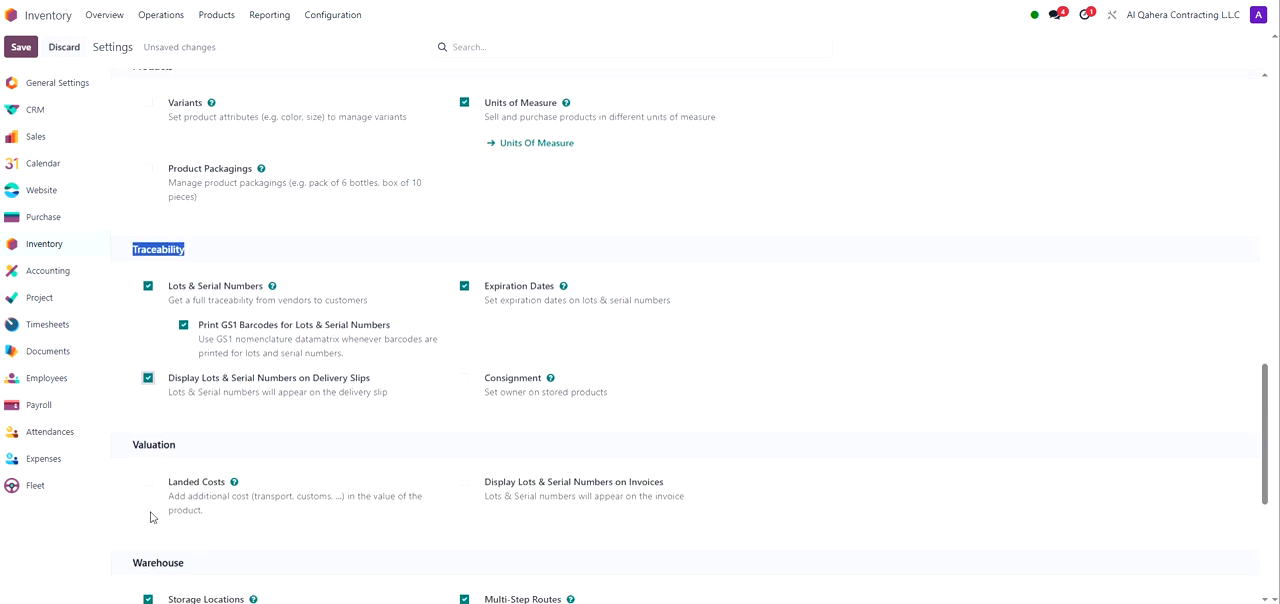
{"action": "scroll", "coordinate": [151, 517], "scroll_direction": "down", "scroll_amount": 2}
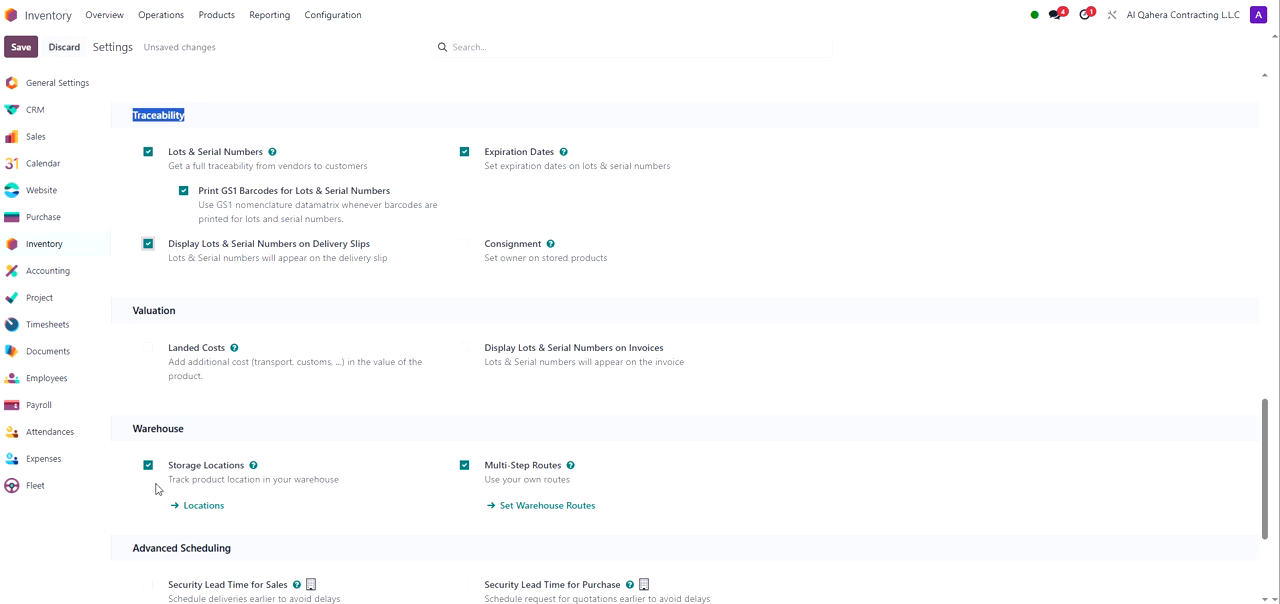
{"action": "left_click", "coordinate": [148, 349]}
{"action": "mouse_move", "coordinate": [347, 349]}
{"action": "left_click", "coordinate": [464, 348]}
Step: Save the inventory settings
{"action": "scroll", "coordinate": [397, 377], "scroll_direction": "down", "scroll_amount": 1}
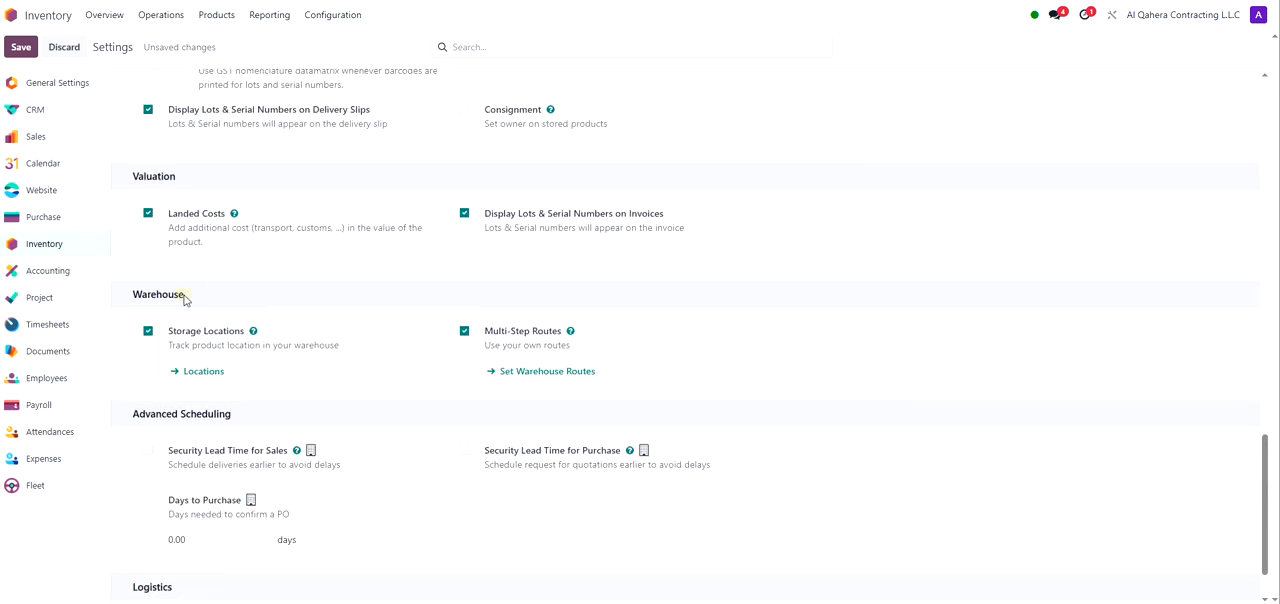
{"action": "left_click_drag", "start_coordinate": [184, 296], "coordinate": [132, 294]}
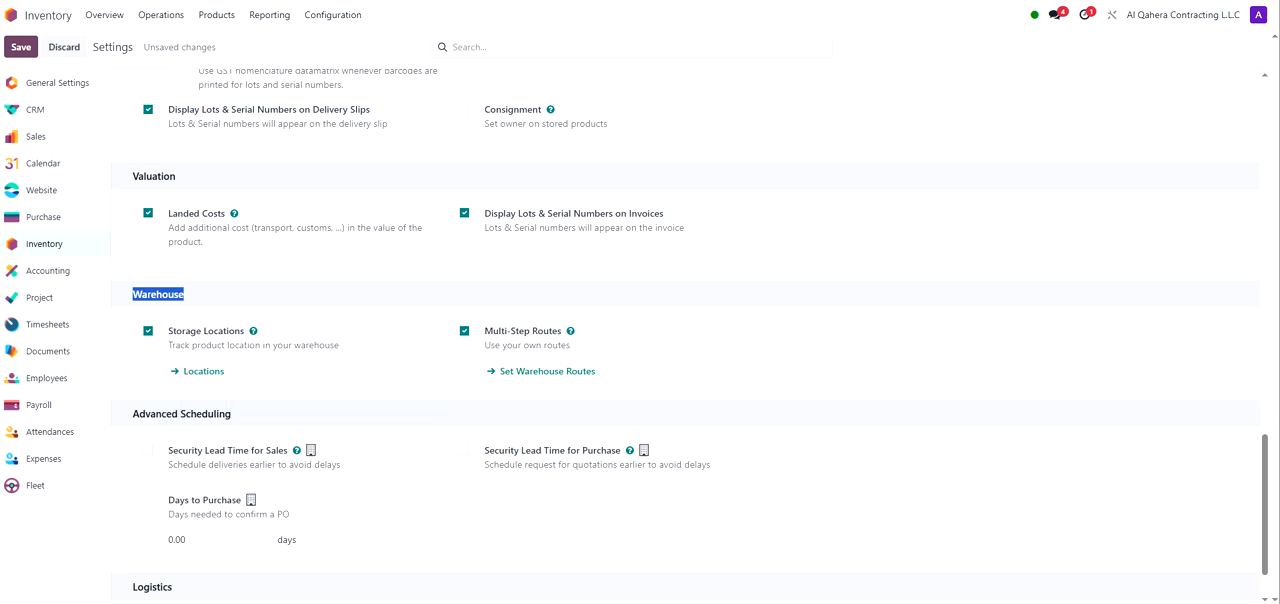
{"action": "mouse_move", "coordinate": [512, 340]}
{"action": "mouse_move", "coordinate": [551, 335]}
{"action": "left_click", "coordinate": [29, 217]}
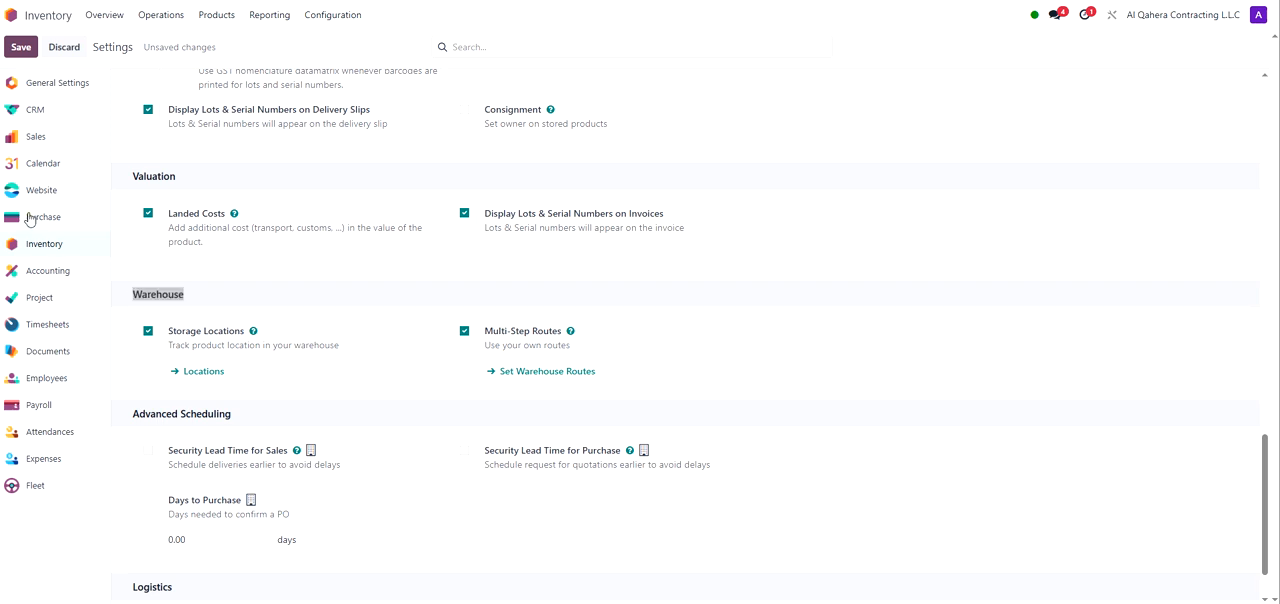
{"action": "left_click", "coordinate": [26, 53]}
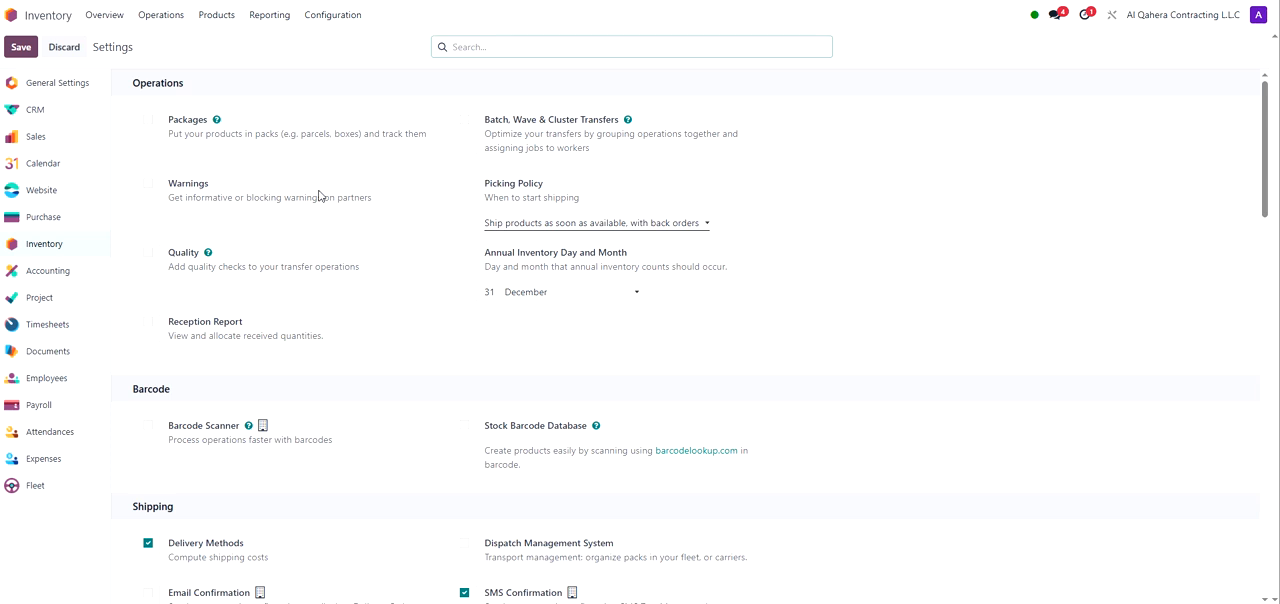
Step: Open the Inventory products catalogue and switch it to list view
{"action": "left_click", "coordinate": [100, 22]}
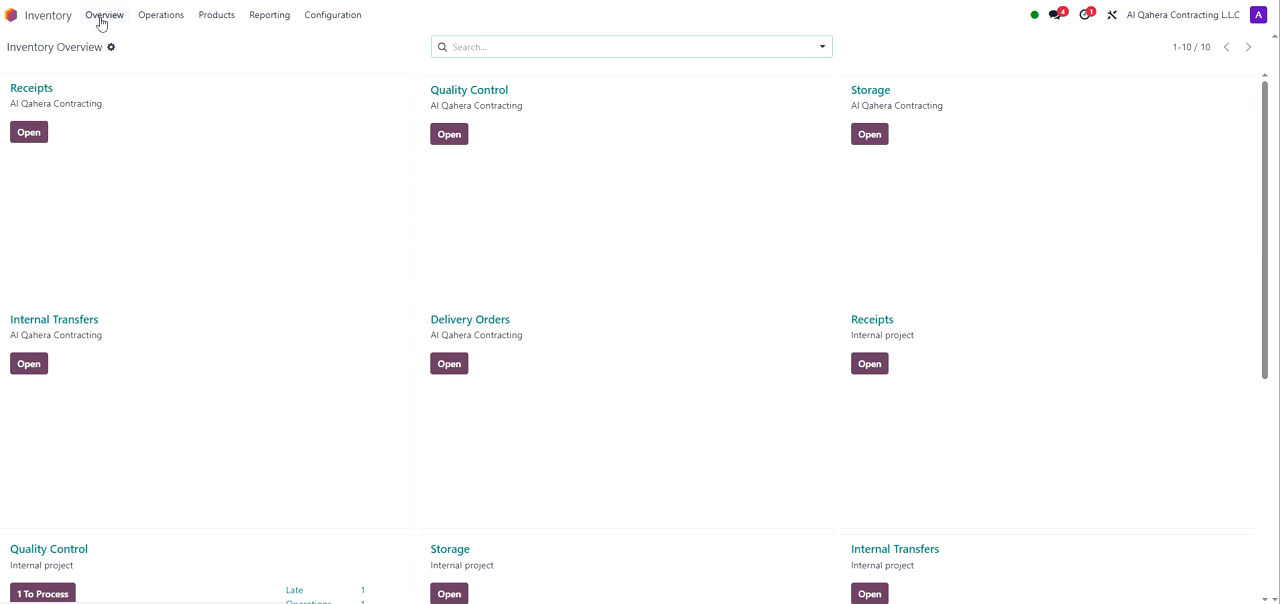
{"action": "left_click", "coordinate": [213, 22]}
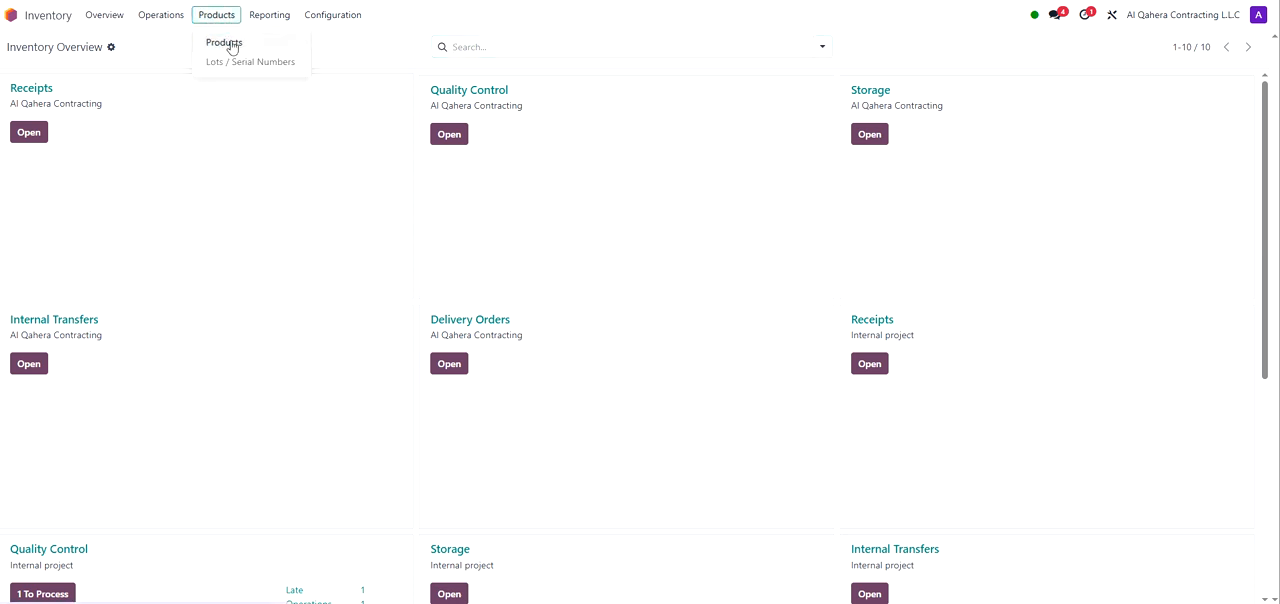
{"action": "left_click", "coordinate": [231, 45]}
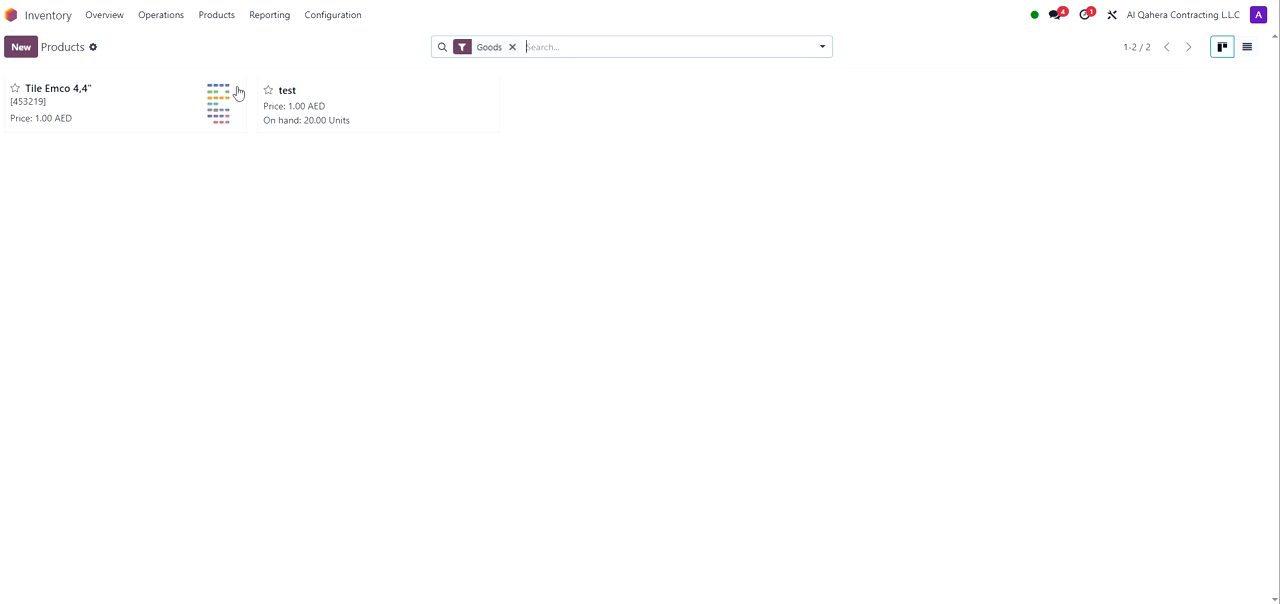
{"action": "left_click", "coordinate": [1245, 49]}
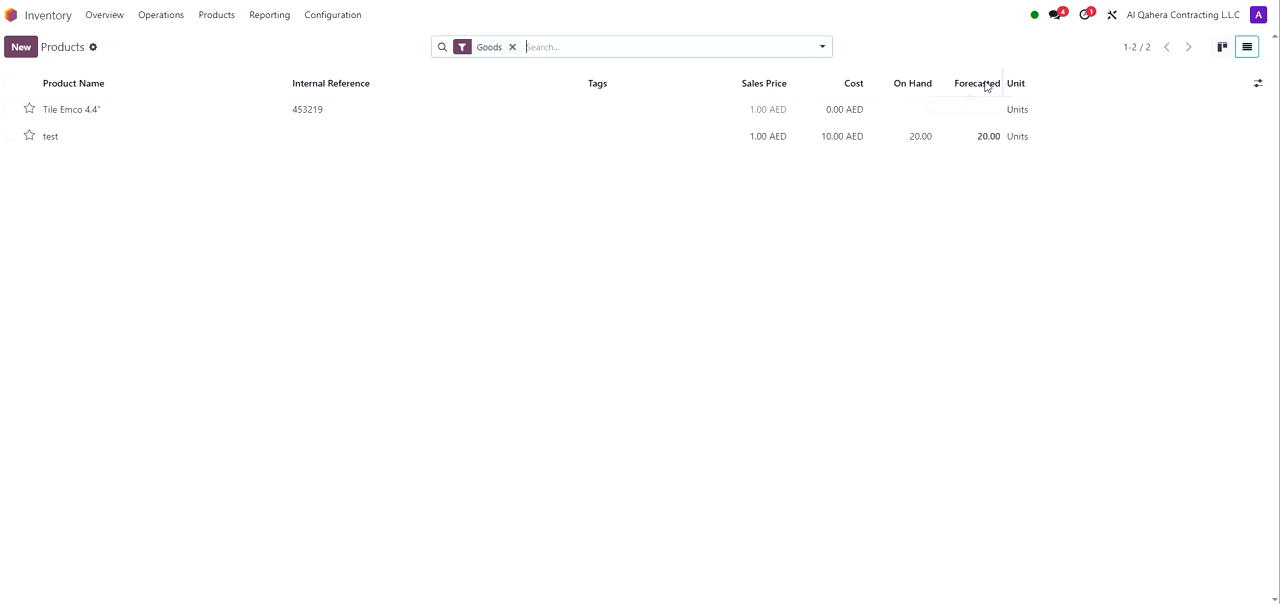
Step: Add the Company, Barcode and Product Category columns to the product list
{"action": "left_click", "coordinate": [1256, 88]}
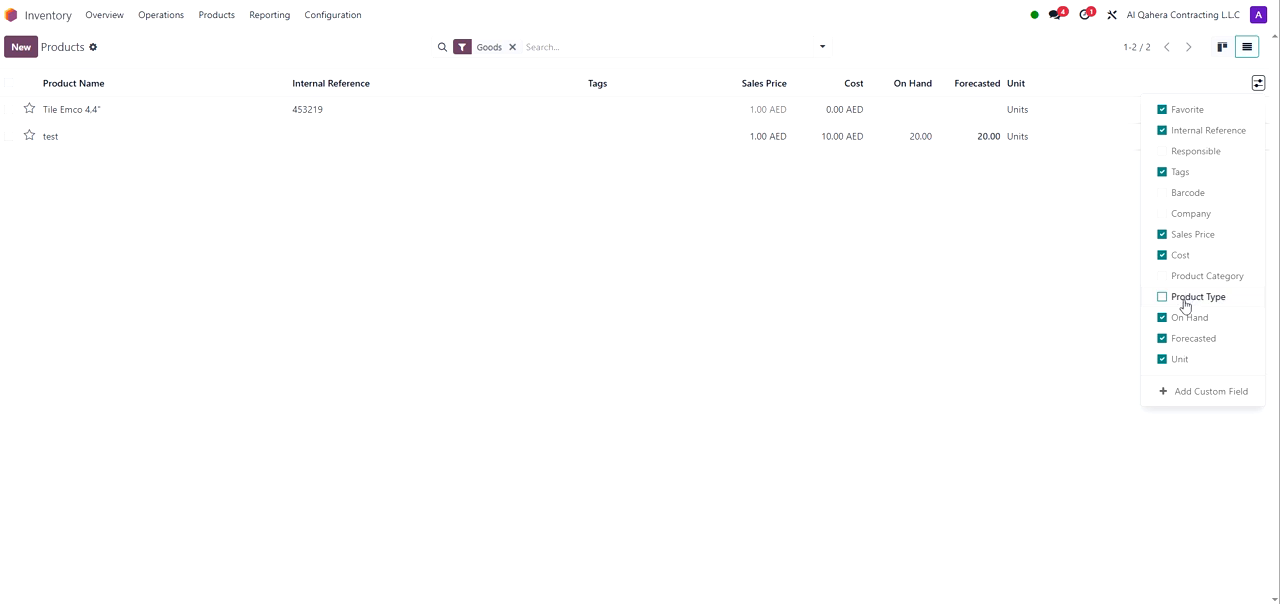
{"action": "left_click", "coordinate": [1163, 216]}
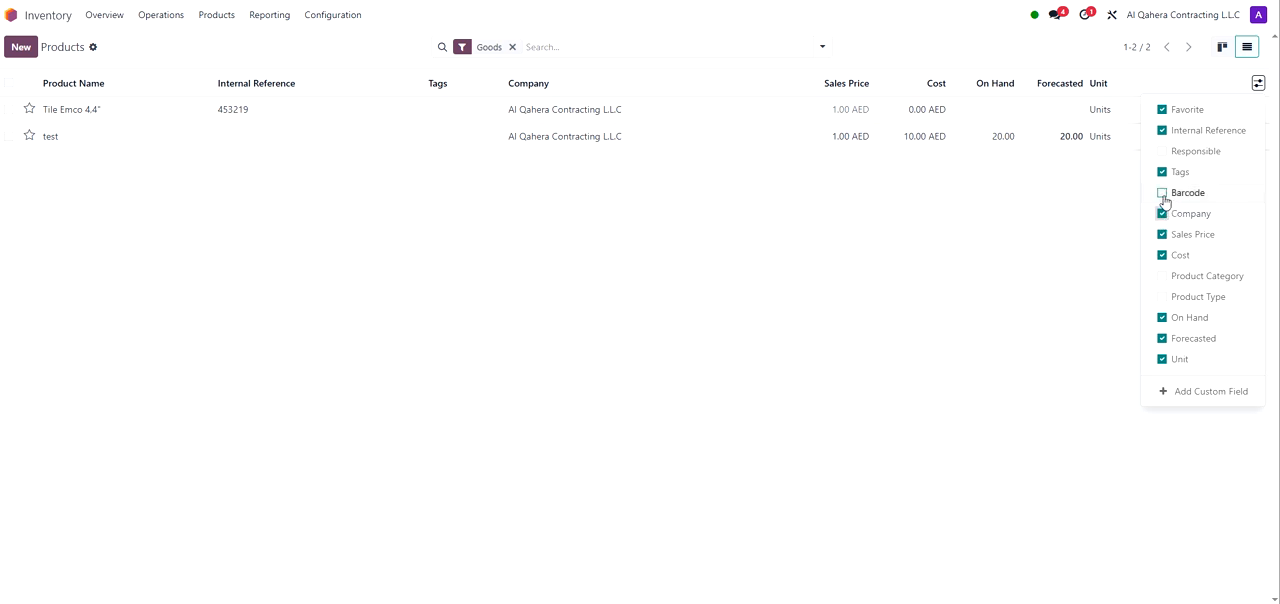
{"action": "left_click", "coordinate": [1162, 194]}
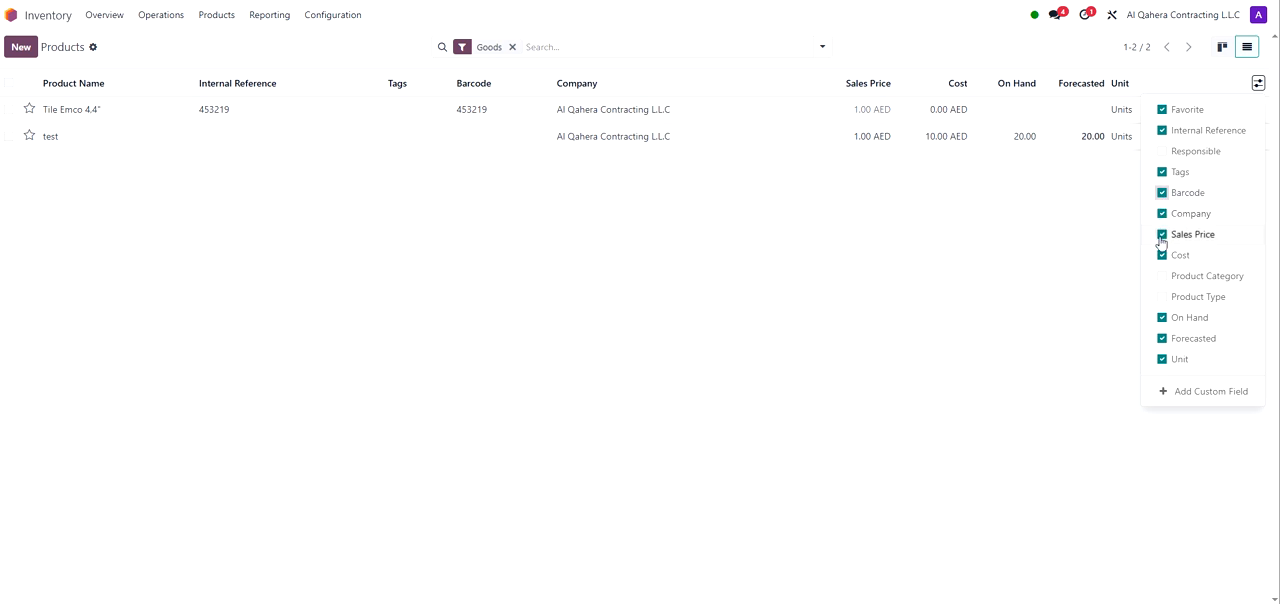
{"action": "left_click", "coordinate": [1163, 280]}
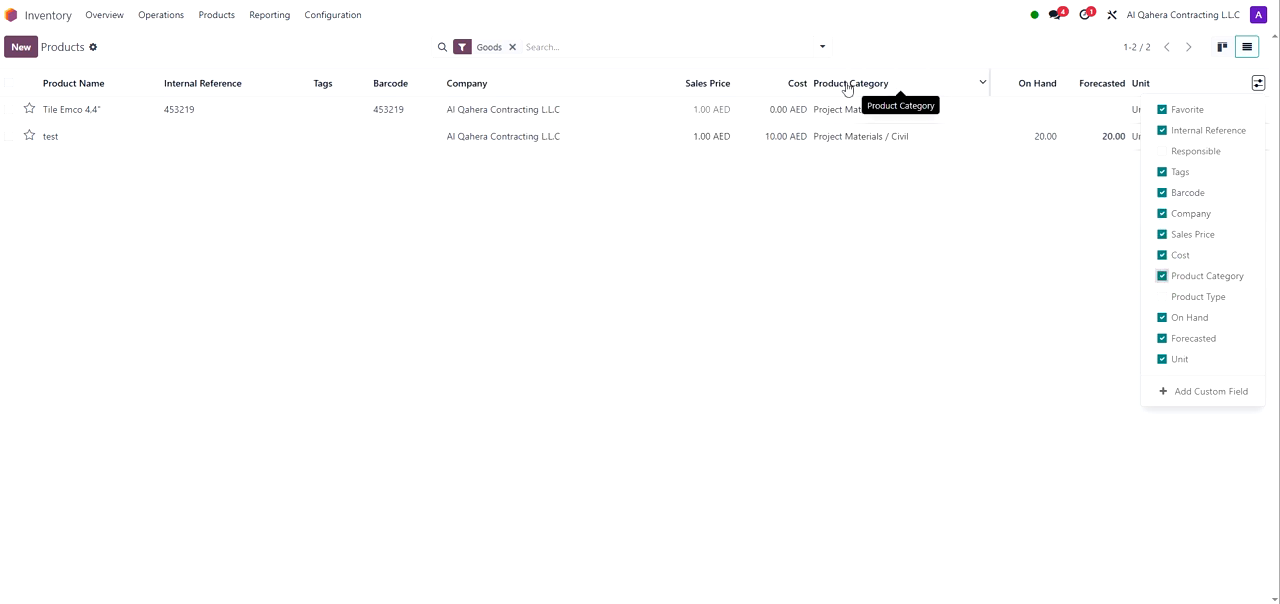
{"action": "left_click", "coordinate": [957, 208]}
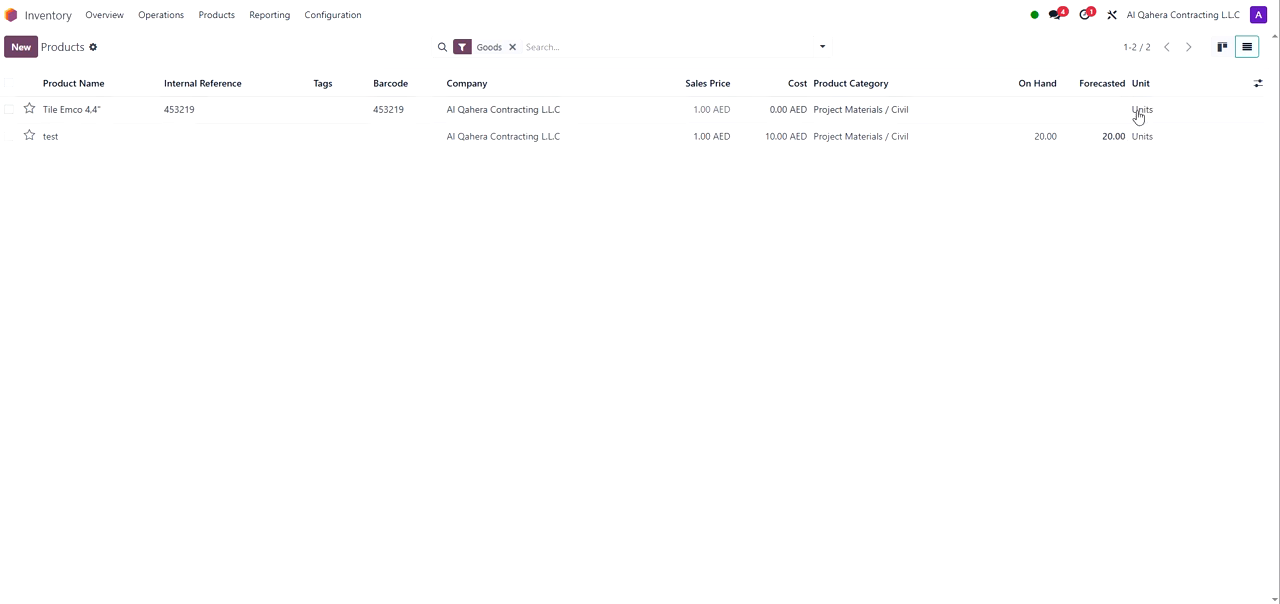
Step: Return to kanban view and start a new product record
{"action": "left_click", "coordinate": [1220, 50]}
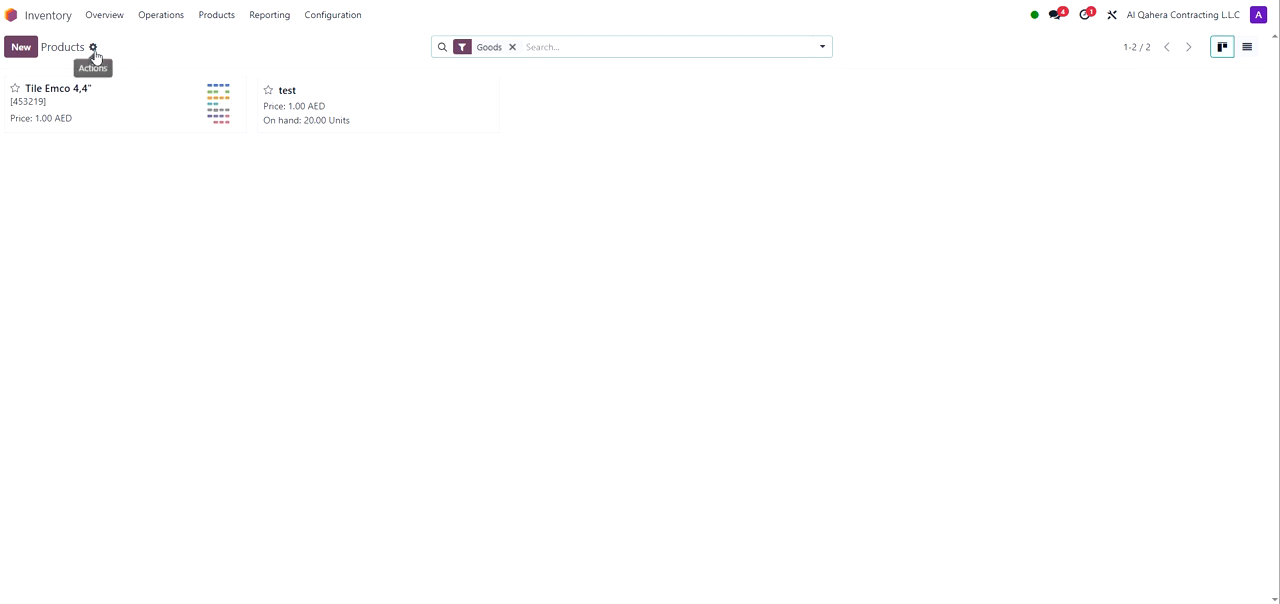
{"action": "left_click", "coordinate": [22, 48]}
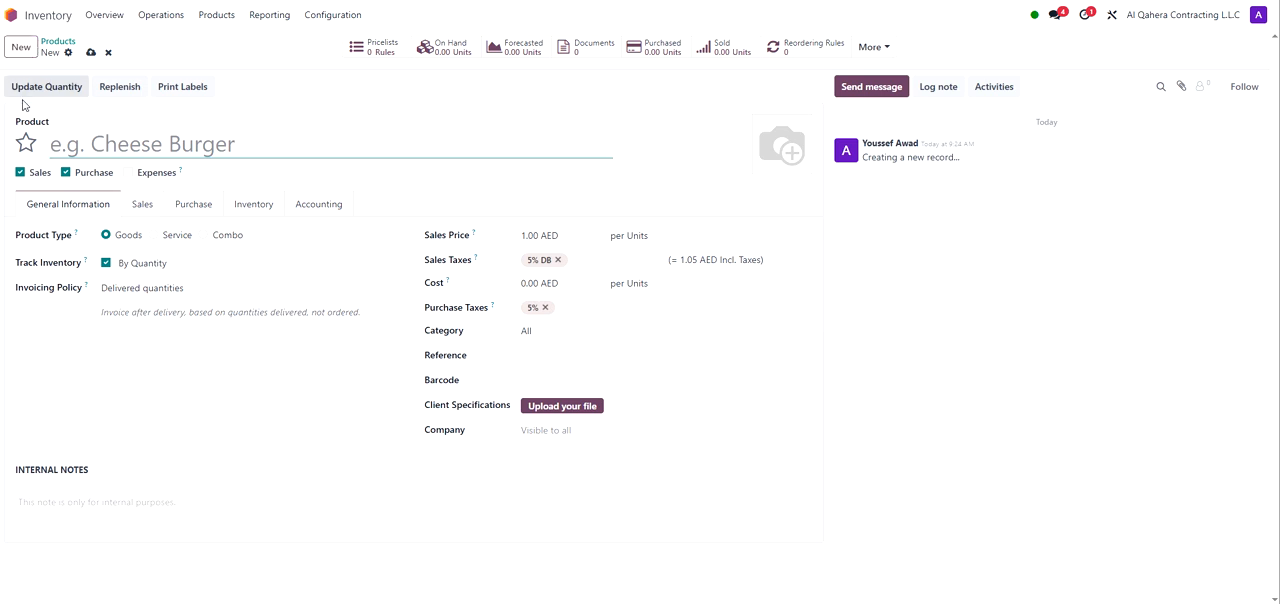
{"action": "left_click", "coordinate": [37, 140]}
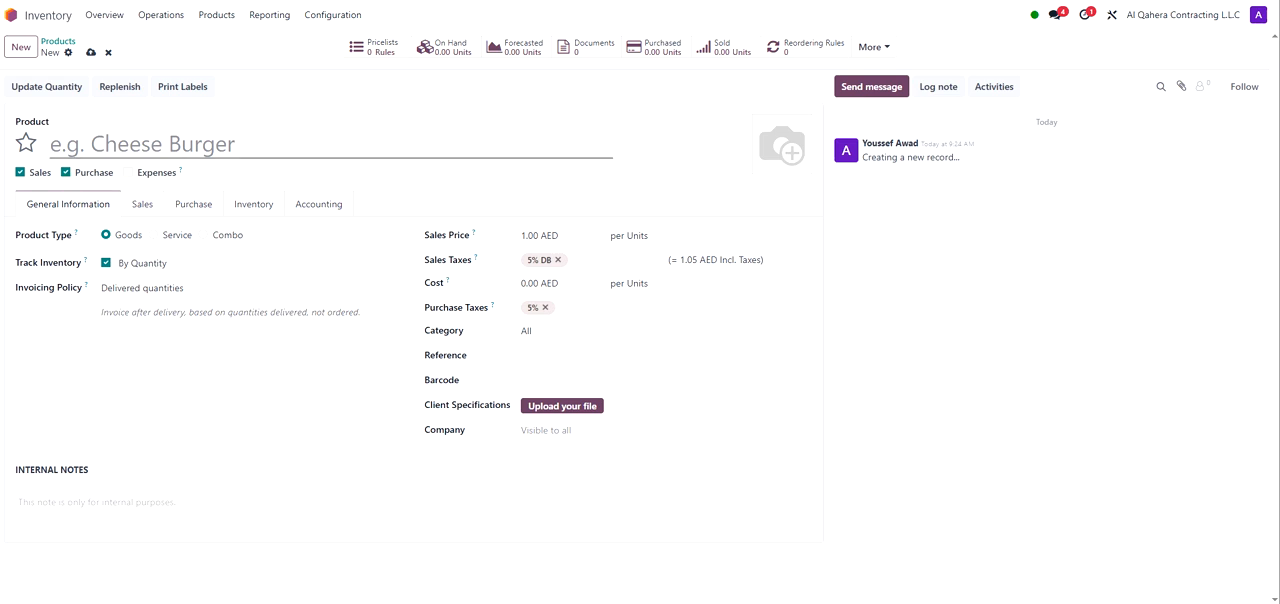
{"action": "left_click", "coordinate": [56, 145]}
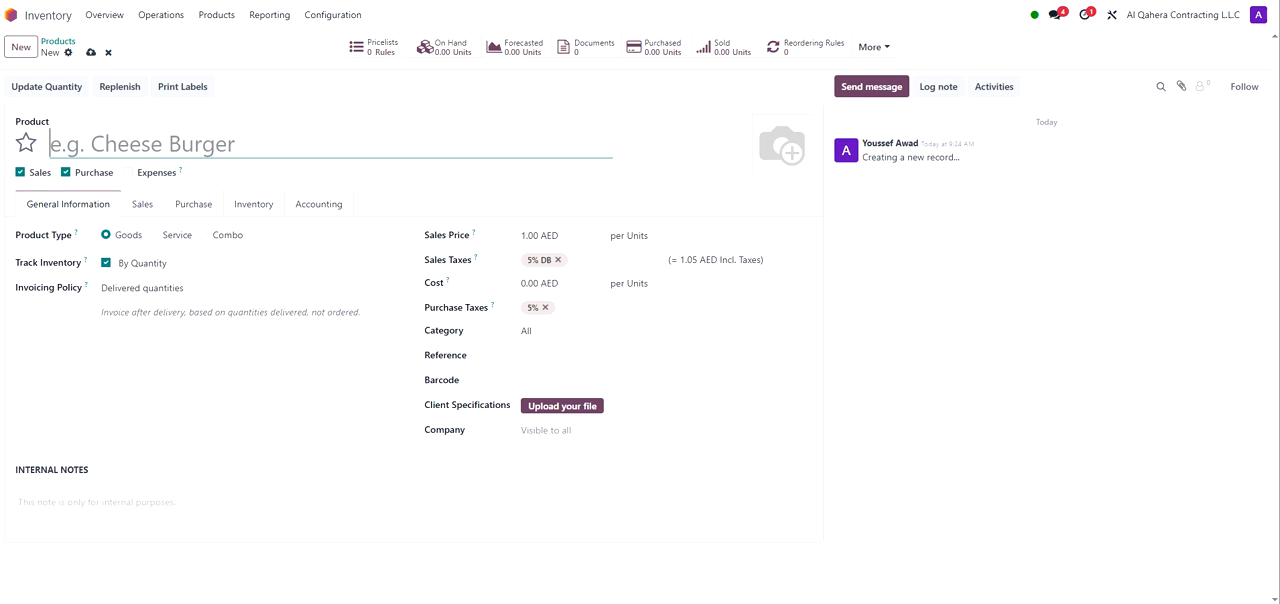
Step: Name the new product Wireless Mouse
{"action": "type", "text": "W"}
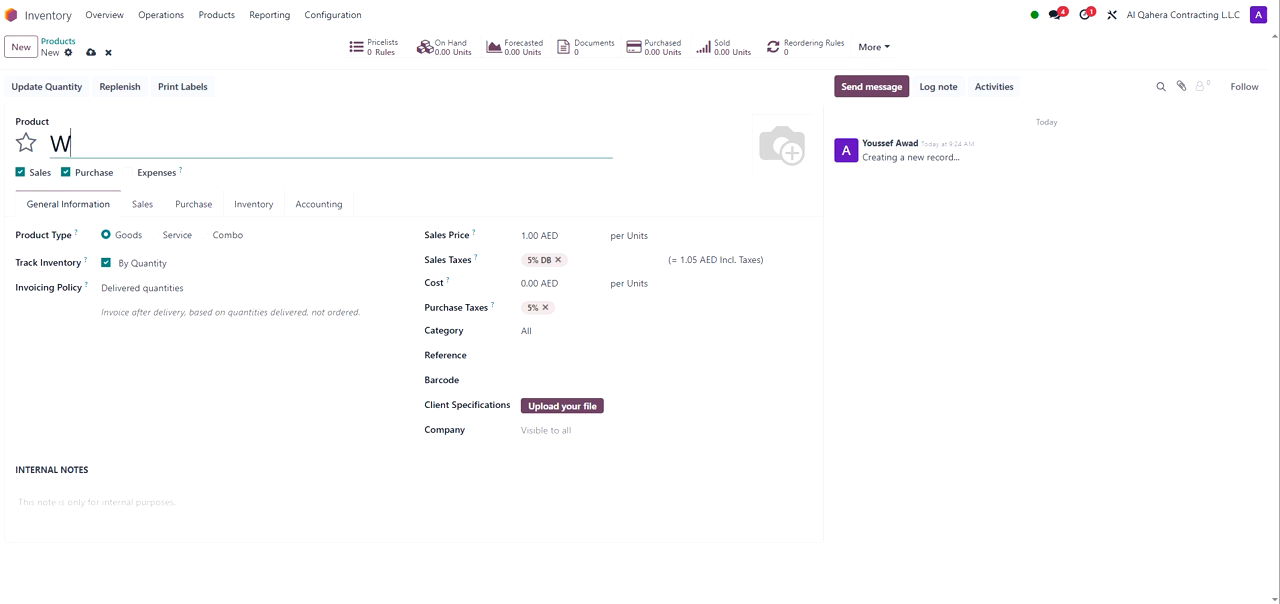
{"action": "type", "text": "ireless Mouse"}
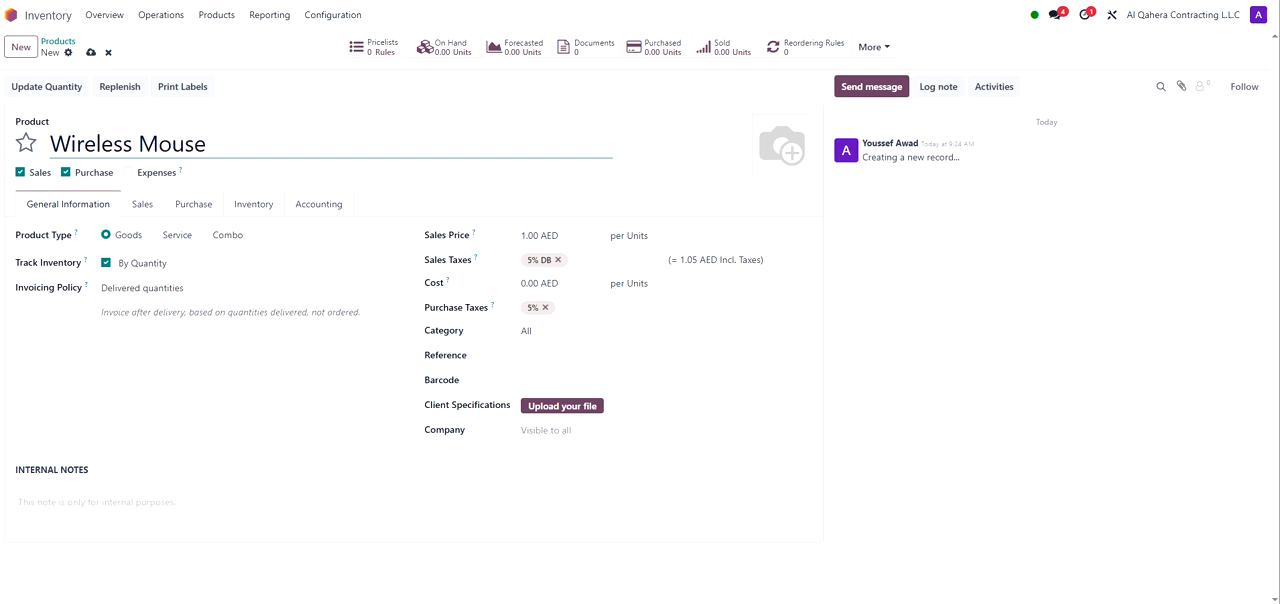
Step: Rename the new product to Cement
{"action": "key", "text": "ctrl+a"}
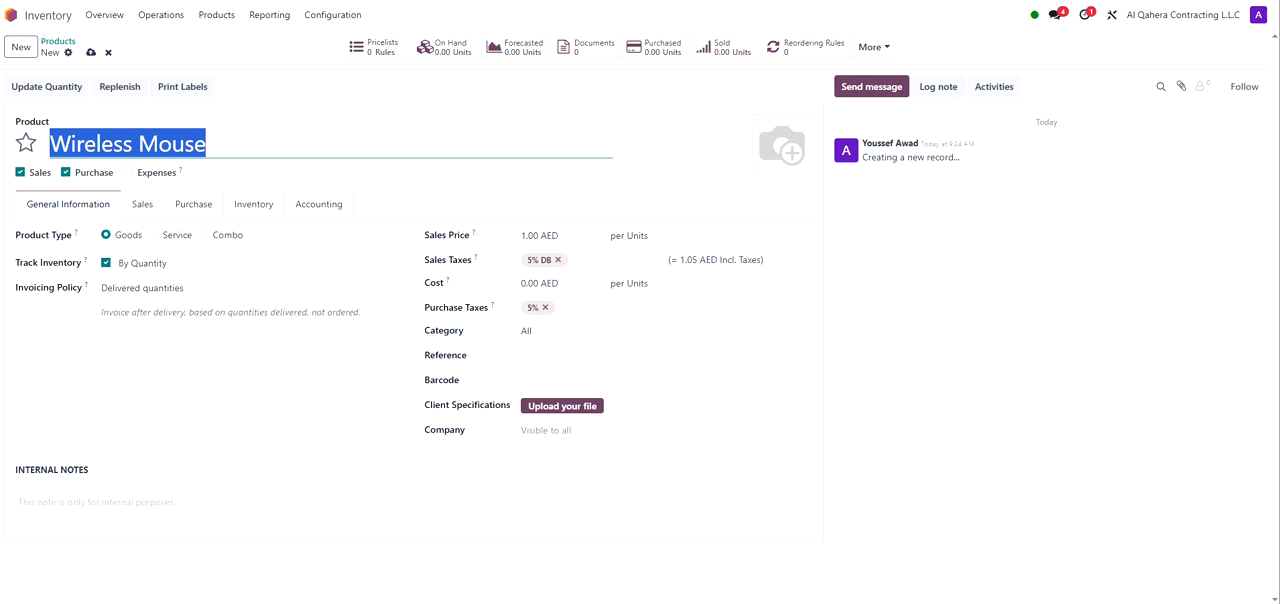
{"action": "type", "text": "Cement"}
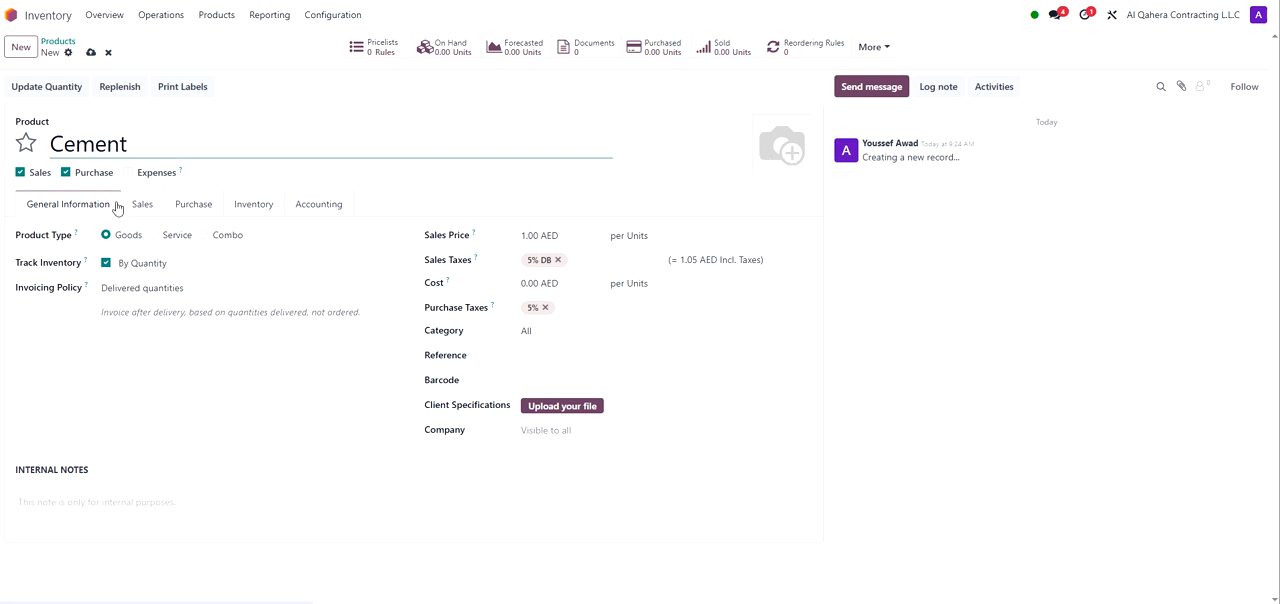
{"action": "double_click", "coordinate": [71, 143]}
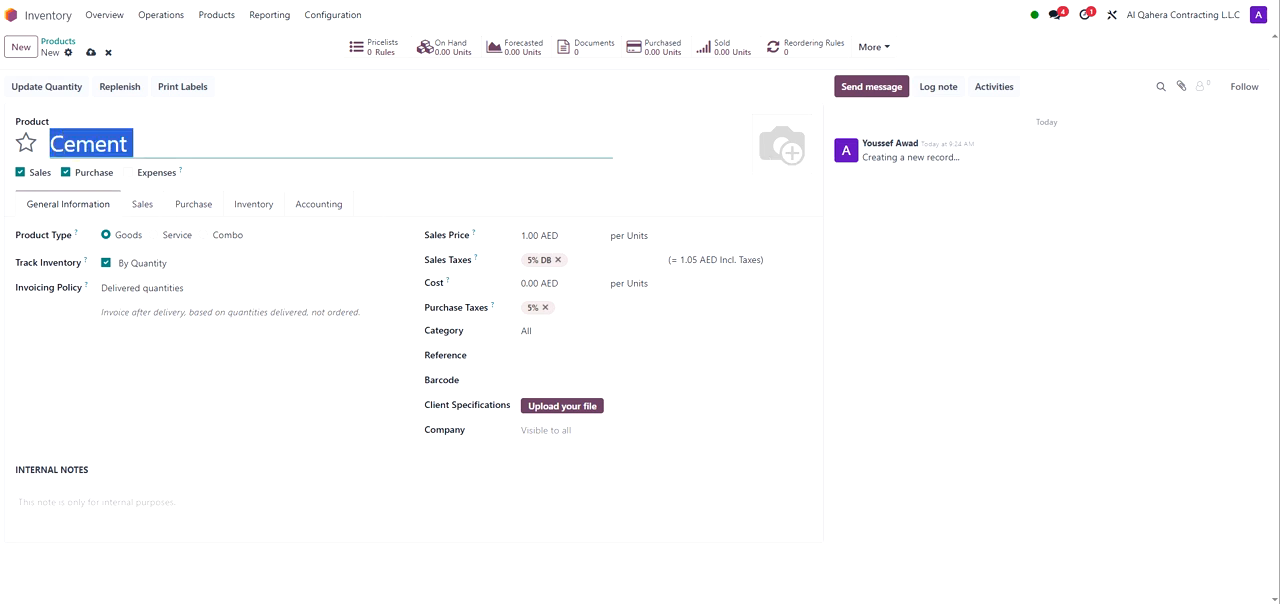
{"action": "left_click", "coordinate": [134, 143]}
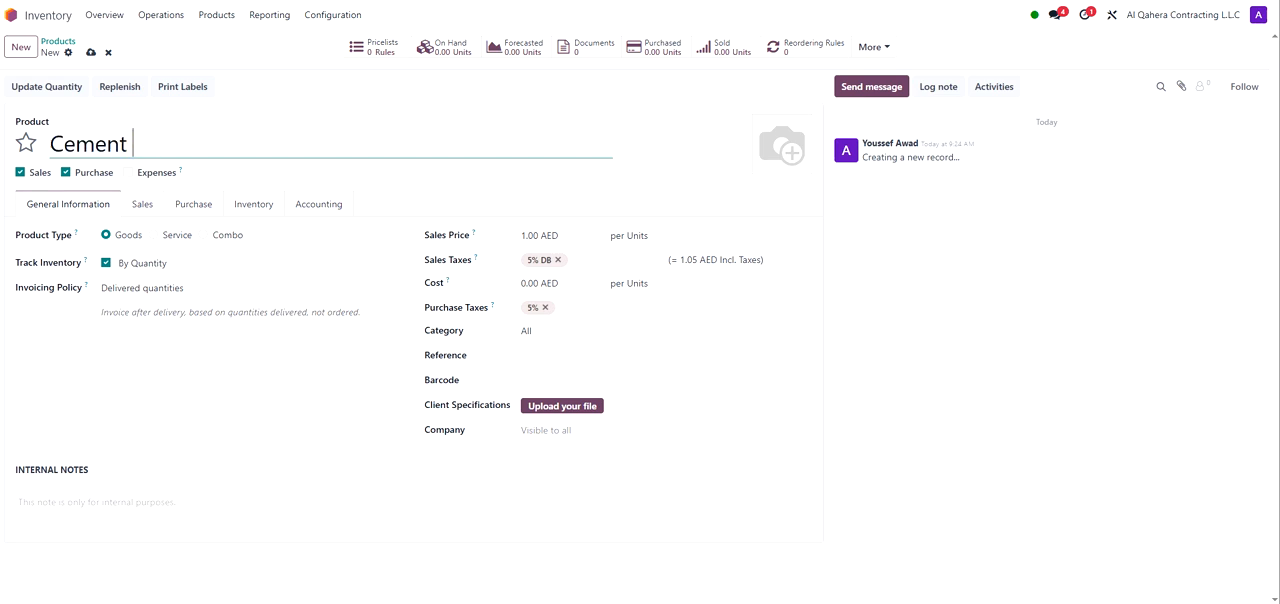
{"action": "key", "text": "BackSpace"}
{"action": "double_click", "coordinate": [38, 175]}
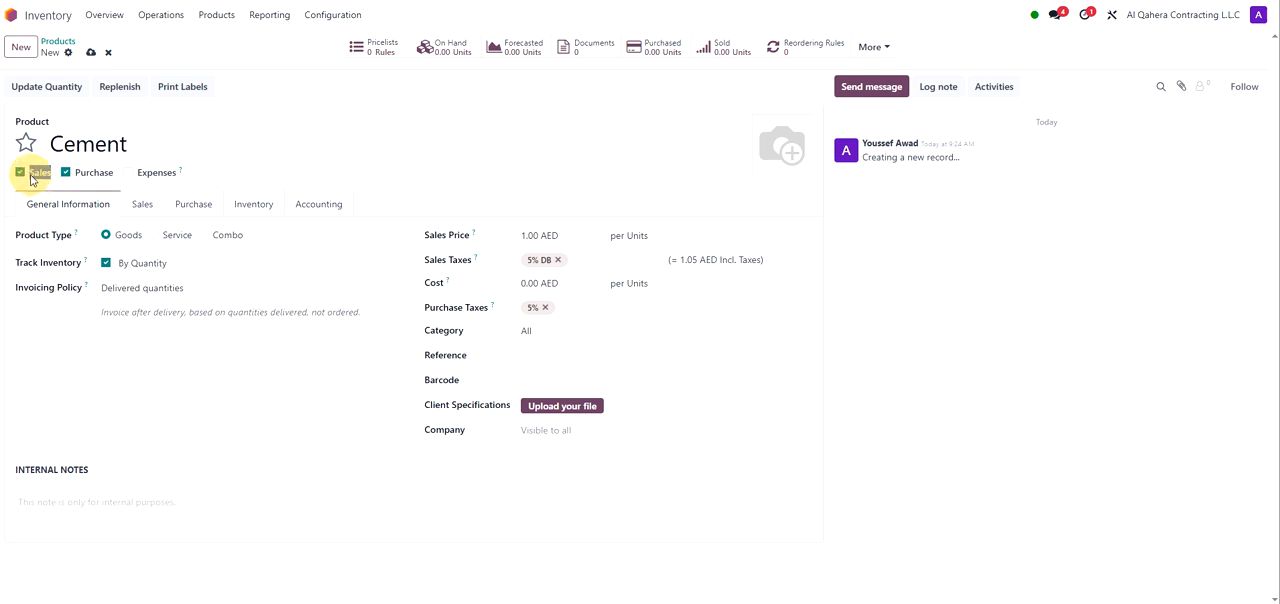
{"action": "double_click", "coordinate": [37, 178]}
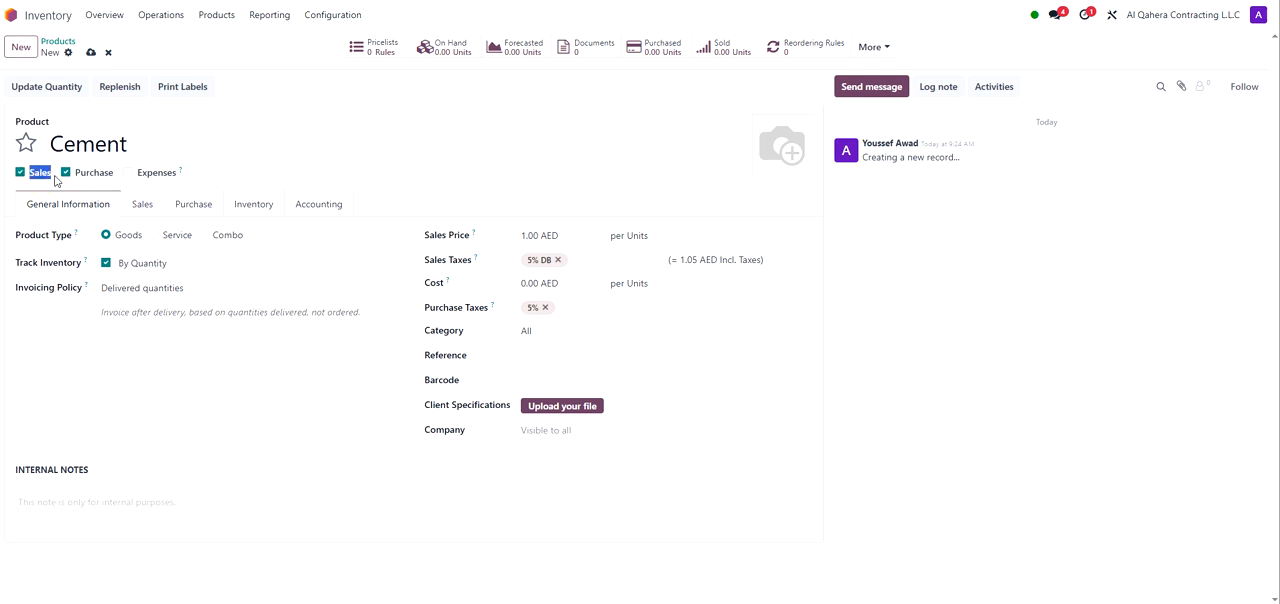
Step: Turn off the Sales option on the Cement product so it is purchase-only
{"action": "left_click", "coordinate": [49, 176]}
{"action": "double_click", "coordinate": [92, 175]}
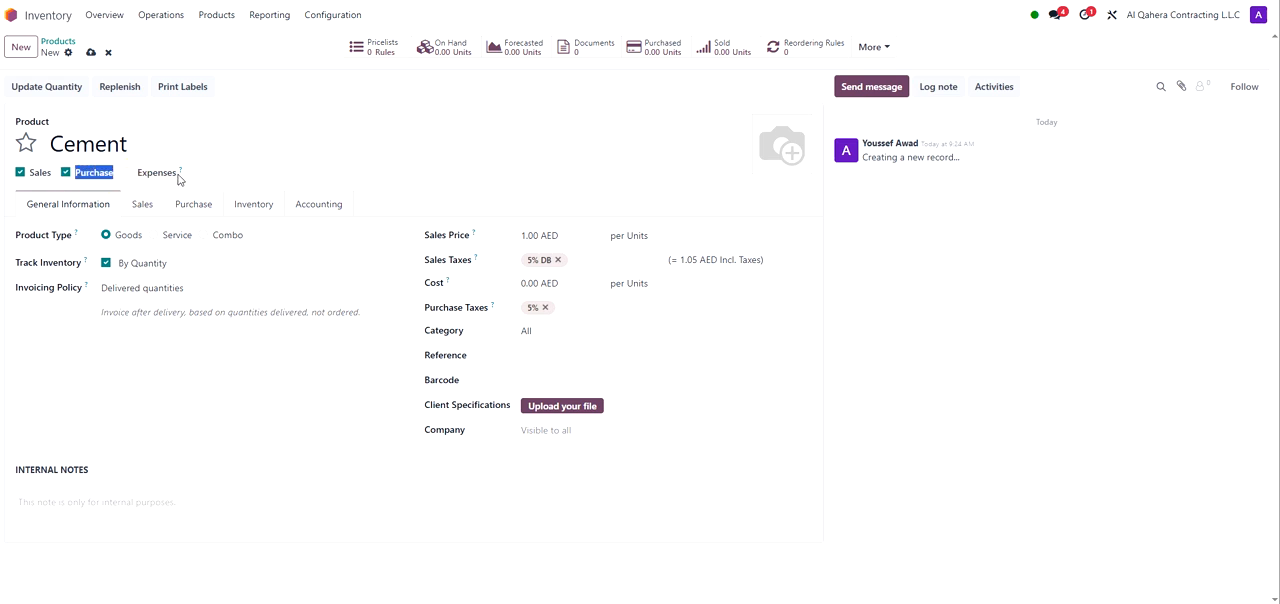
{"action": "left_click_drag", "start_coordinate": [176, 177], "coordinate": [137, 178]}
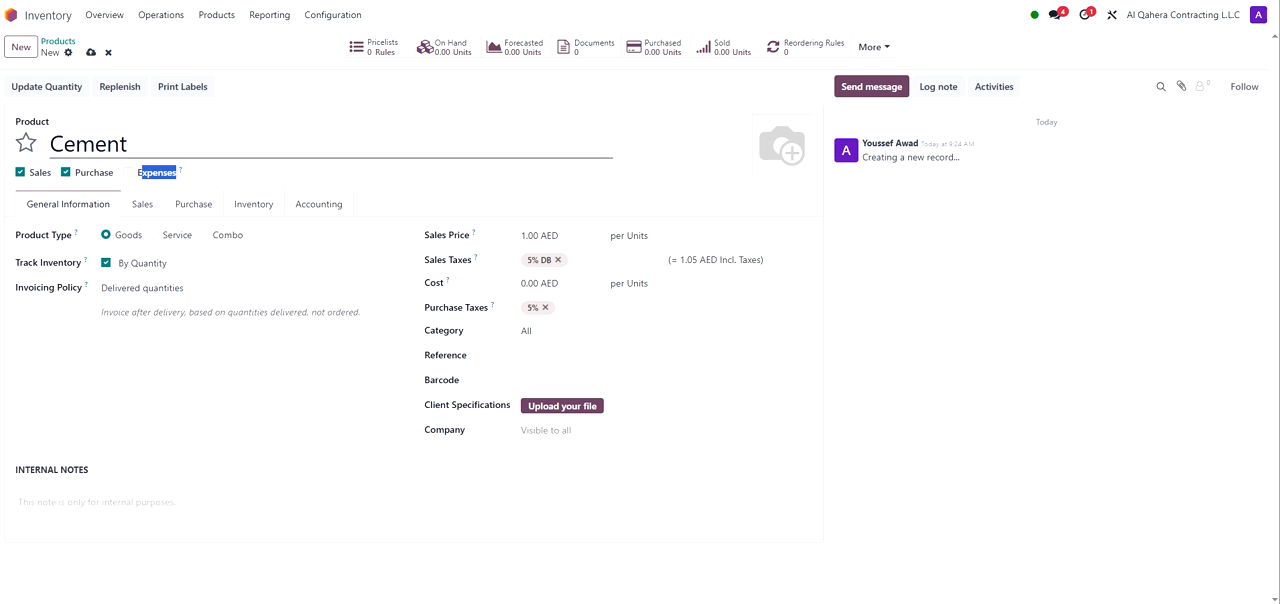
{"action": "left_click", "coordinate": [95, 144]}
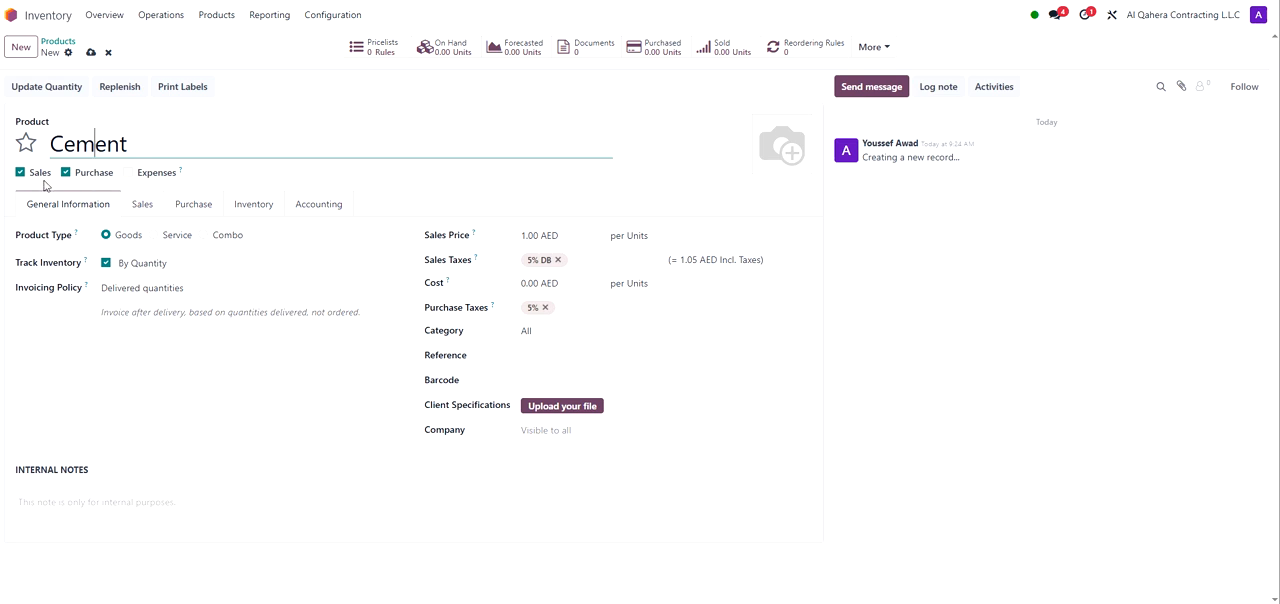
{"action": "left_click_drag", "start_coordinate": [52, 177], "coordinate": [33, 178]}
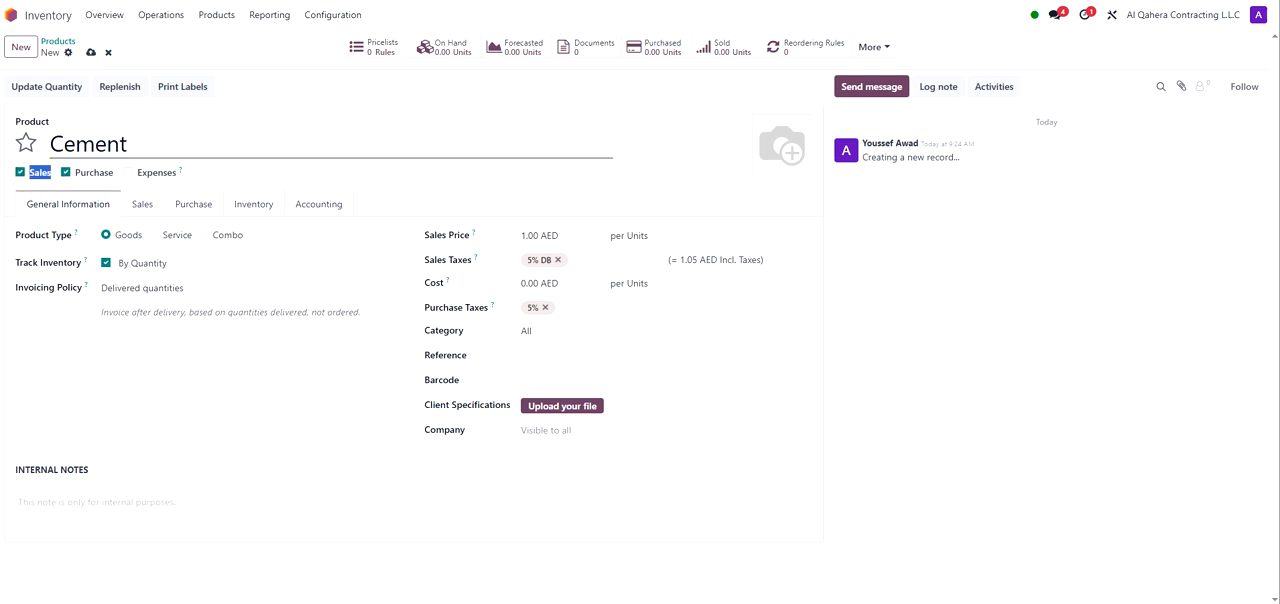
{"action": "left_click", "coordinate": [20, 173]}
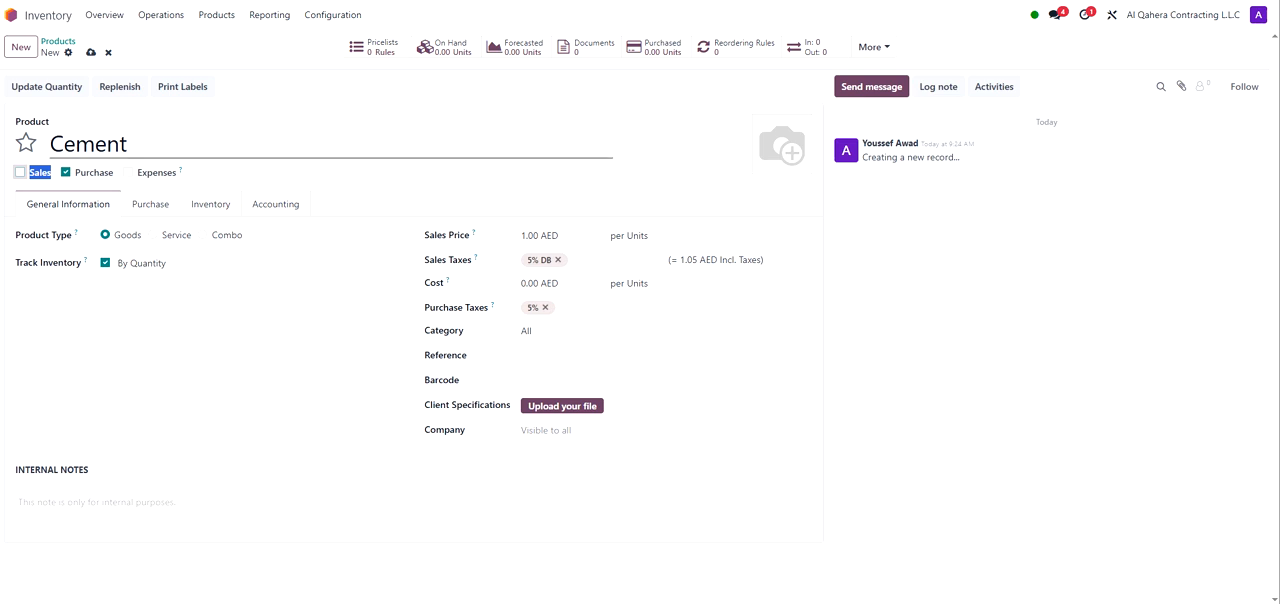
Step: Review the product name, product type and inventory tracking options without changing them
{"action": "left_click", "coordinate": [130, 145]}
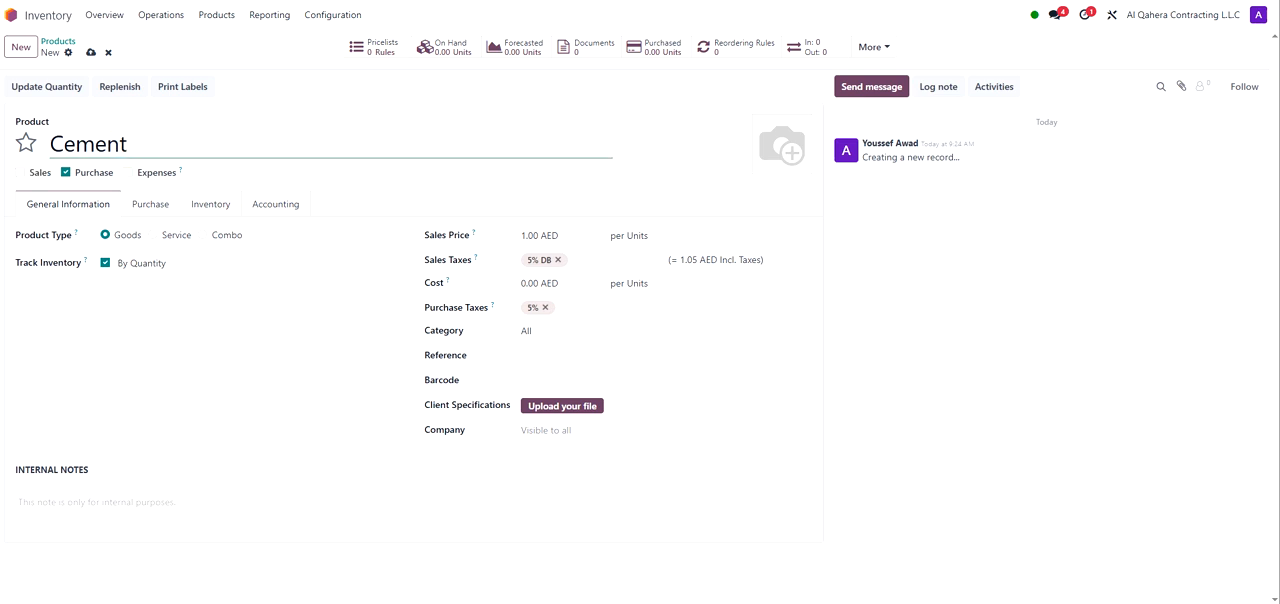
{"action": "left_click_drag", "start_coordinate": [120, 145], "coordinate": [94, 145]}
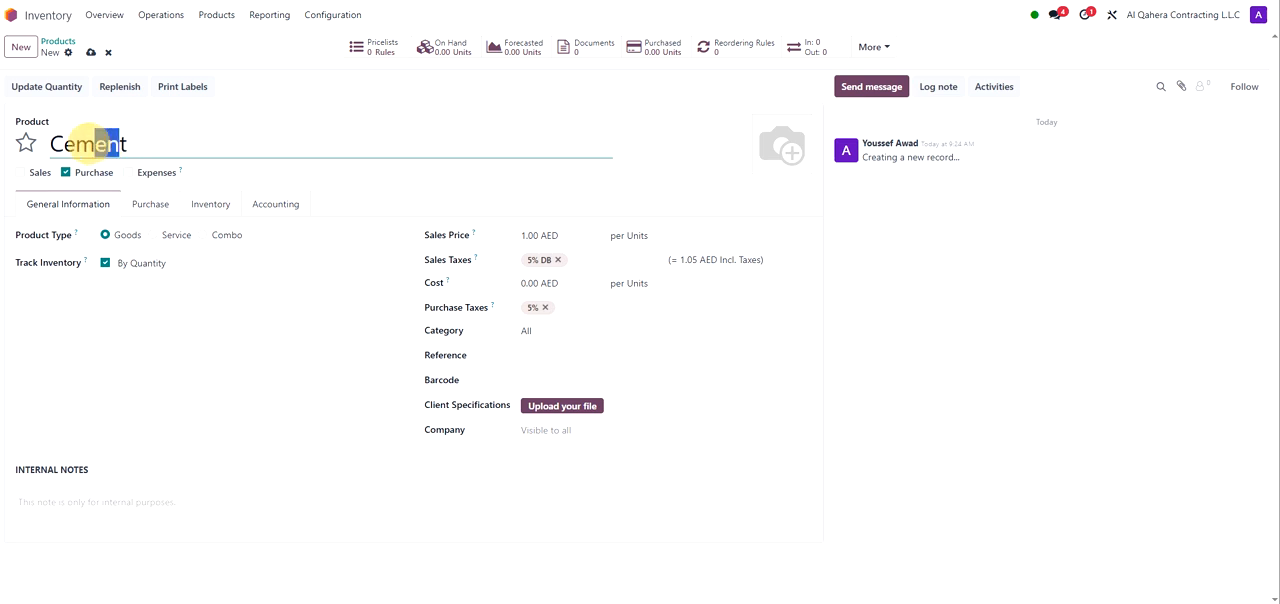
{"action": "left_click", "coordinate": [140, 143]}
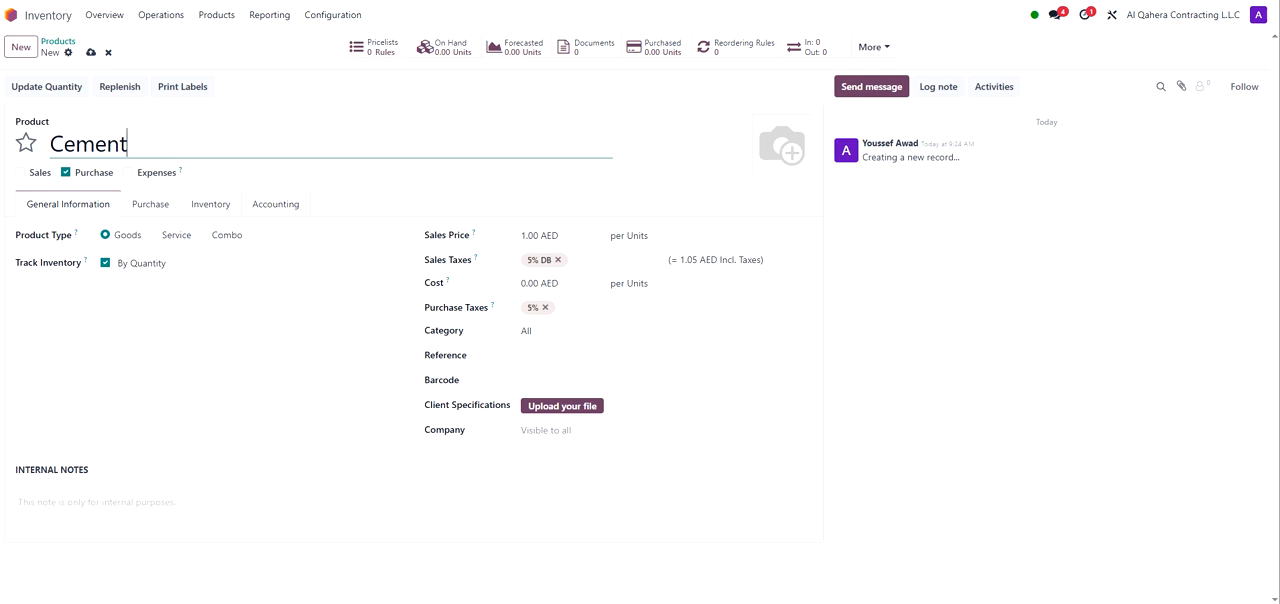
{"action": "double_click", "coordinate": [84, 144]}
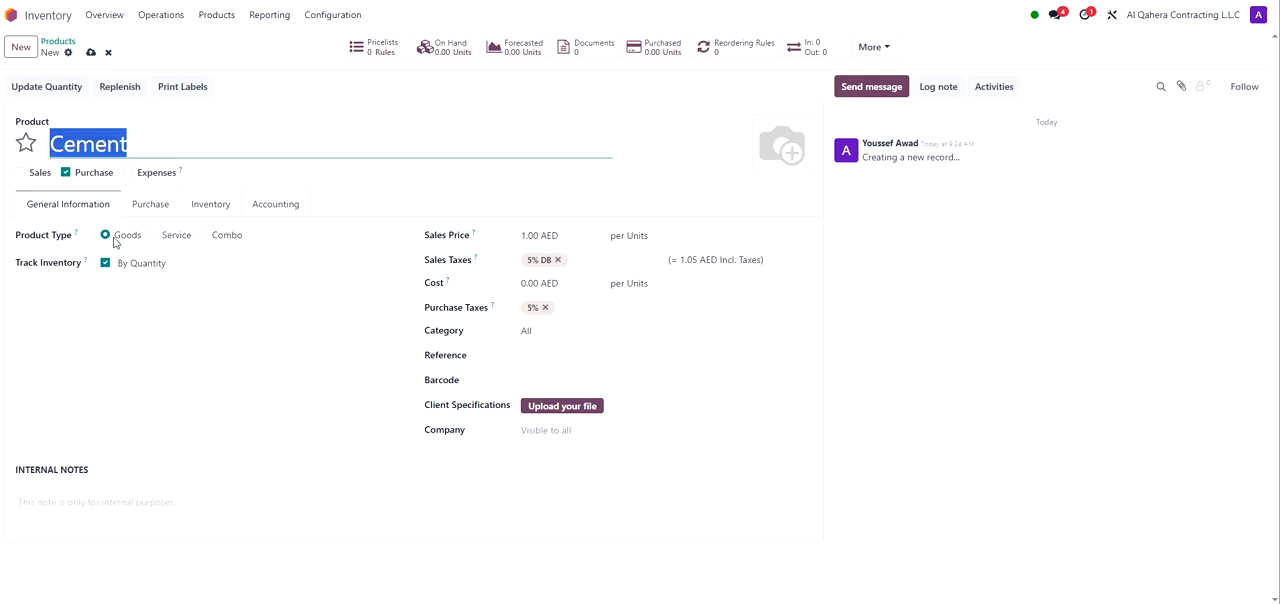
{"action": "left_click_drag", "start_coordinate": [144, 241], "coordinate": [118, 241]}
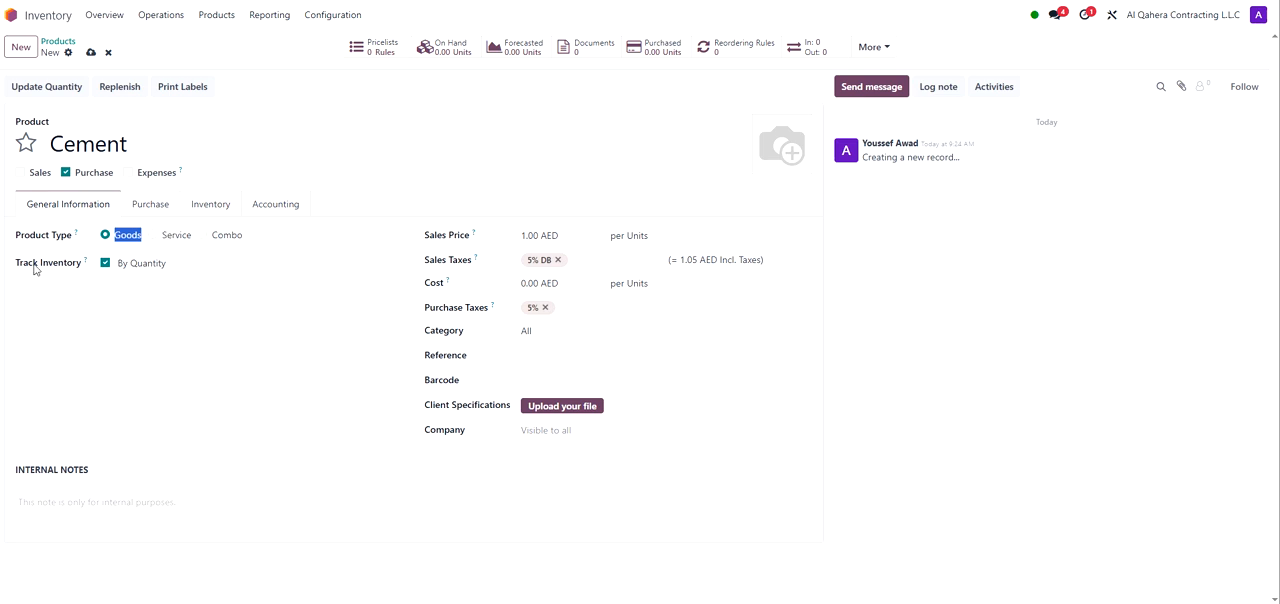
{"action": "left_click_drag", "start_coordinate": [83, 268], "coordinate": [16, 263]}
{"action": "left_click", "coordinate": [142, 266]}
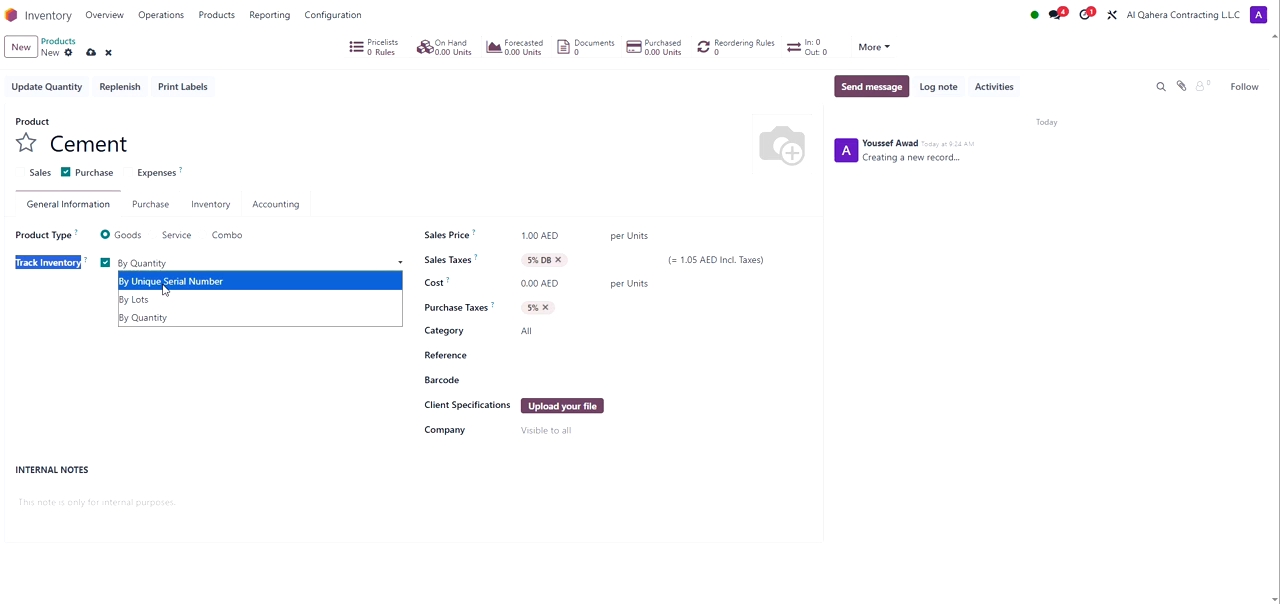
{"action": "left_click", "coordinate": [128, 376]}
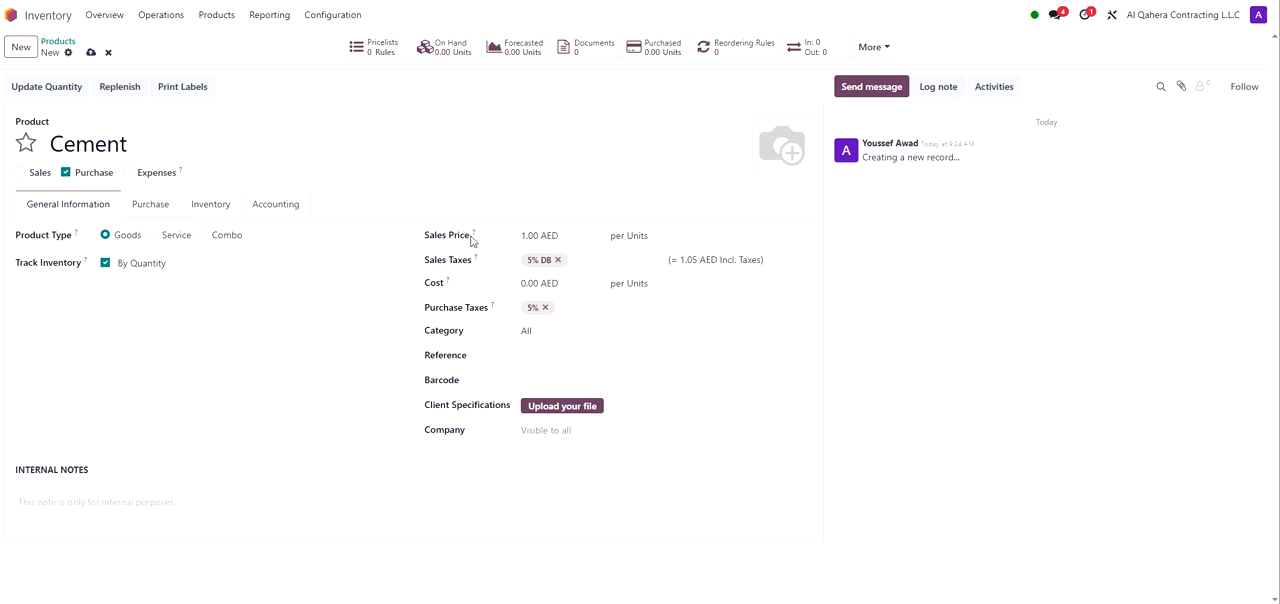
Step: Examine the sales price, cost and purchase tax fields and their choices
{"action": "left_click_drag", "start_coordinate": [469, 237], "coordinate": [424, 242]}
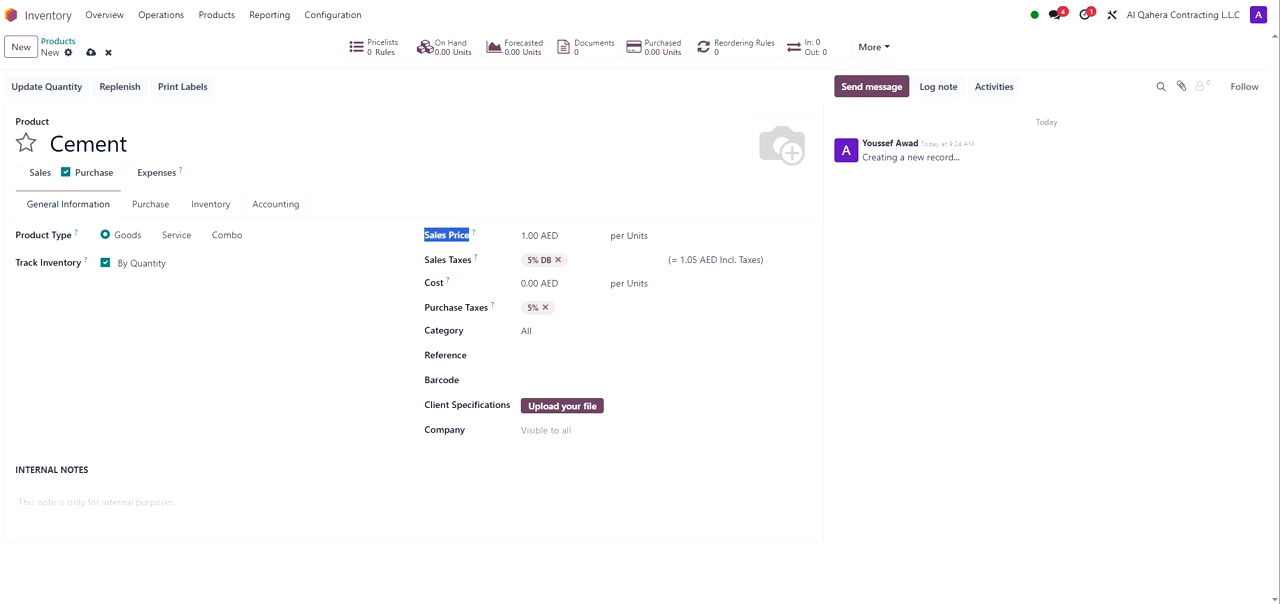
{"action": "left_click", "coordinate": [34, 174]}
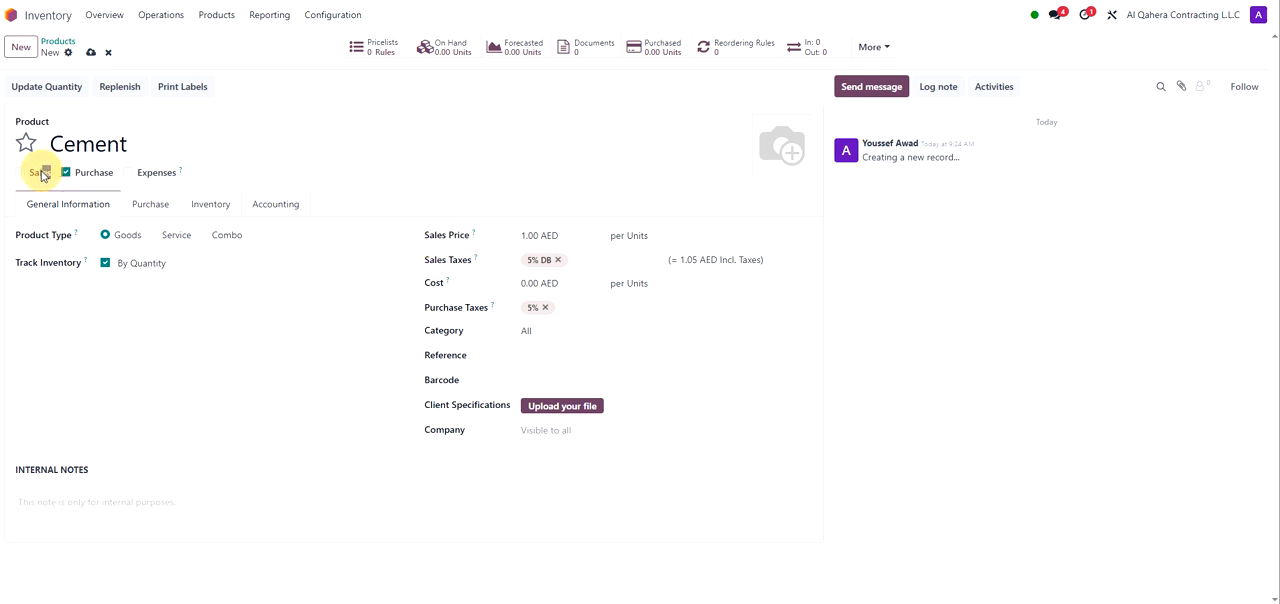
{"action": "left_click_drag", "start_coordinate": [34, 174], "coordinate": [29, 174]}
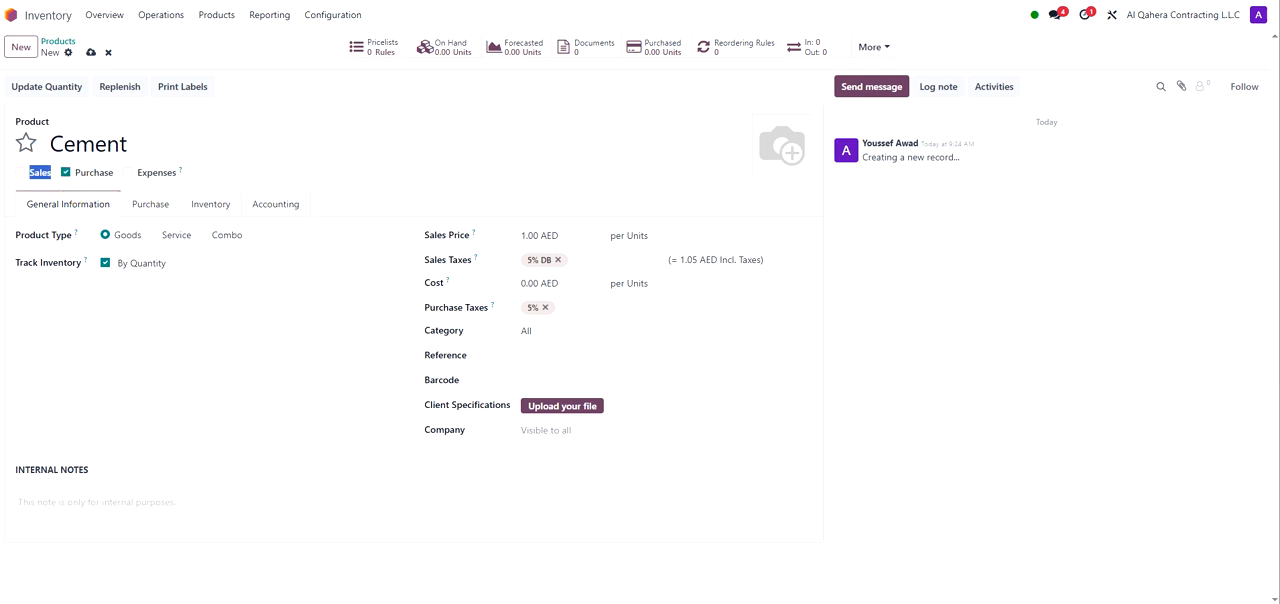
{"action": "left_click", "coordinate": [528, 235]}
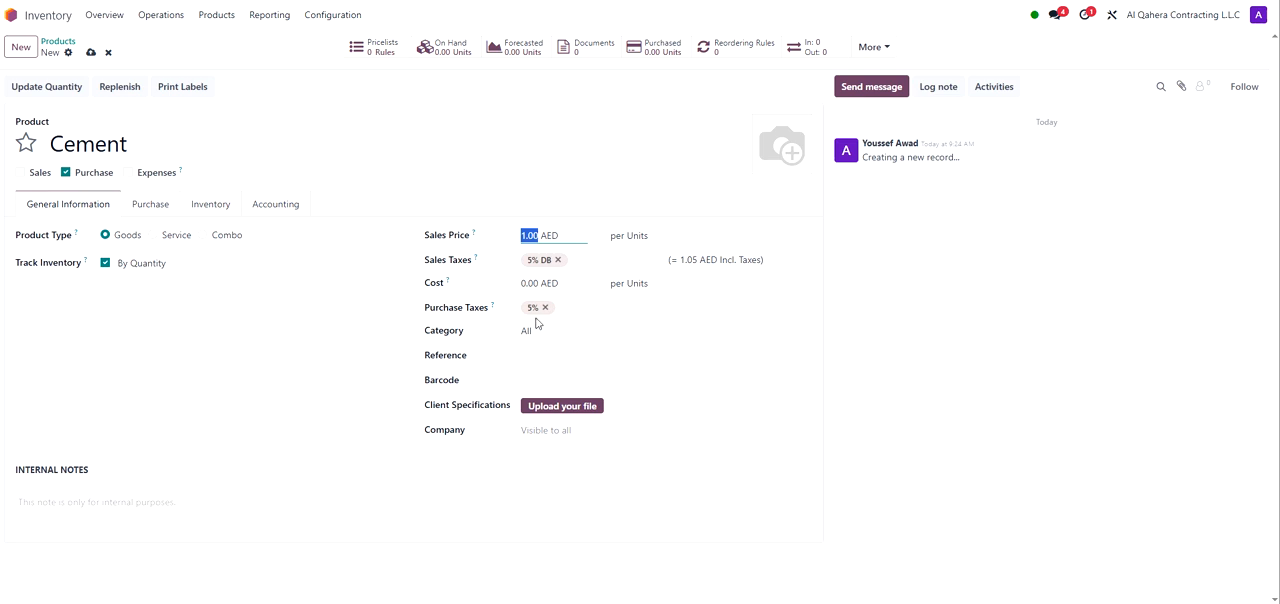
{"action": "key", "text": "Tab"}
{"action": "key", "text": "Tab"}
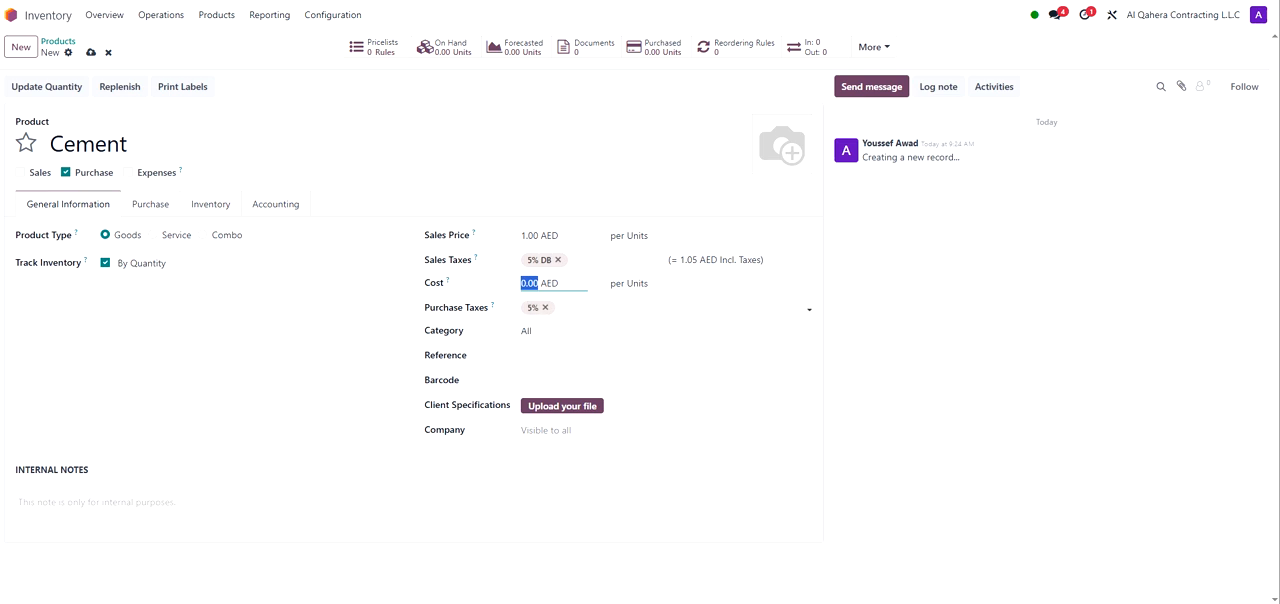
{"action": "left_click", "coordinate": [568, 308]}
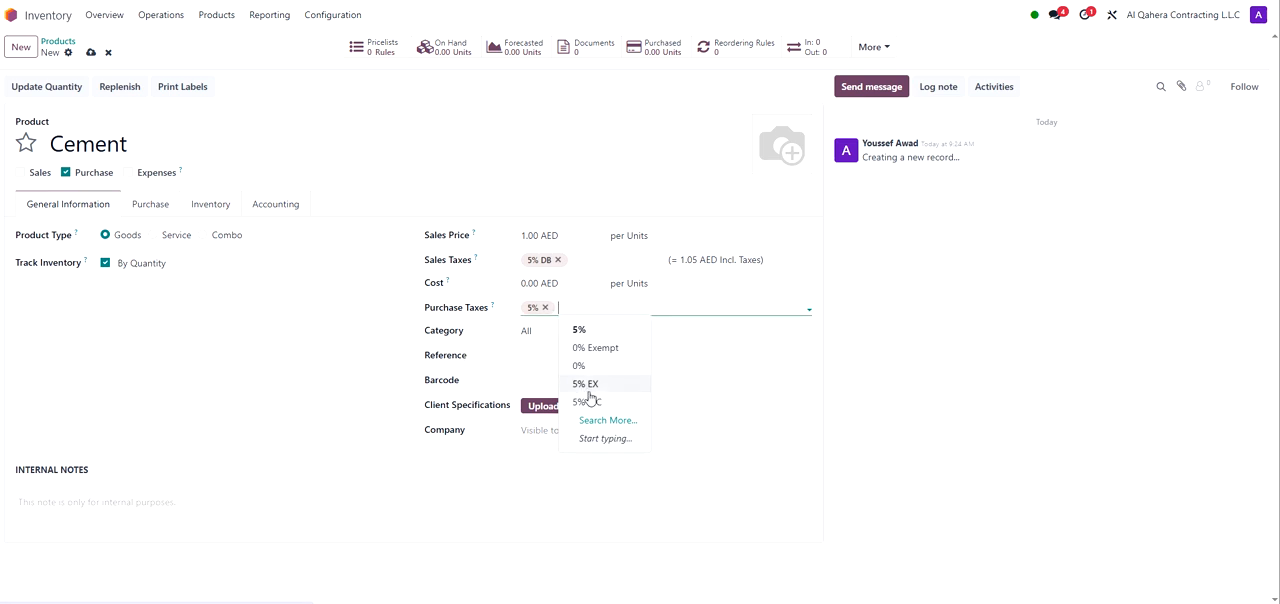
{"action": "left_click", "coordinate": [421, 348]}
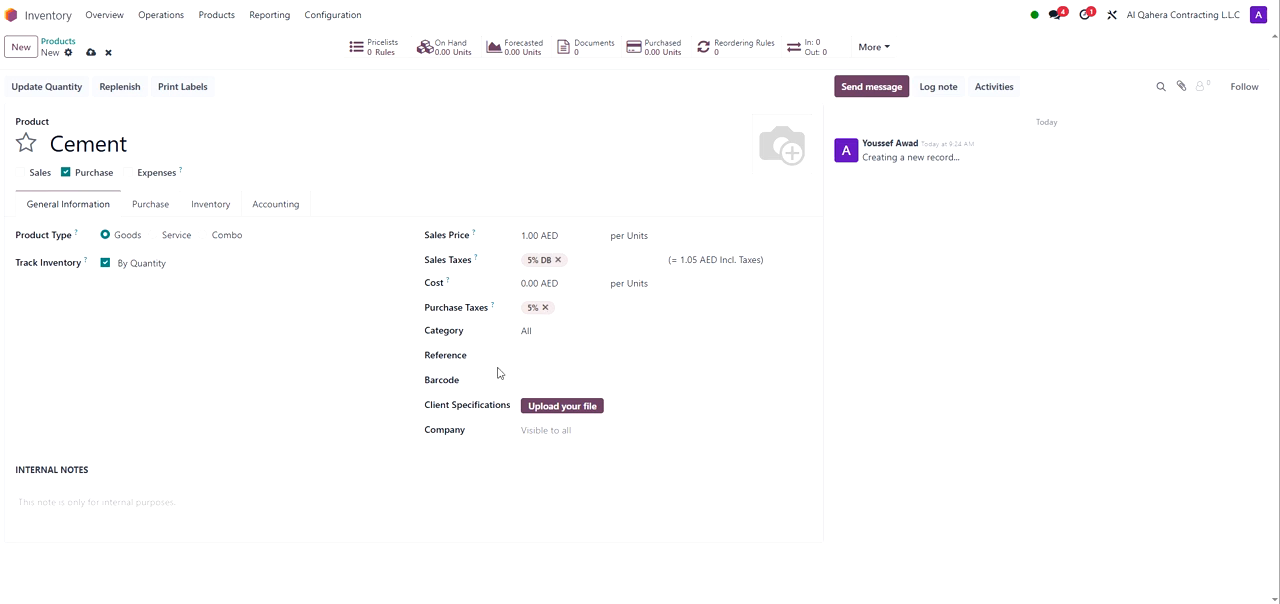
Step: Set the product category to Concrete & Cementitious
{"action": "left_click", "coordinate": [602, 331]}
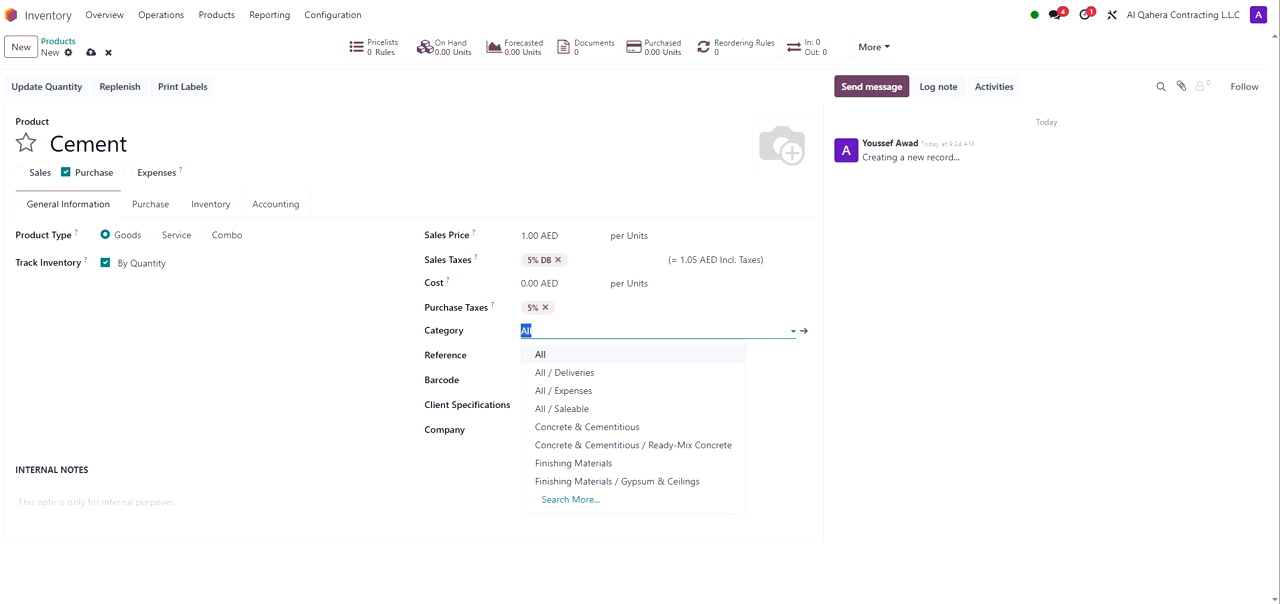
{"action": "left_click", "coordinate": [577, 434]}
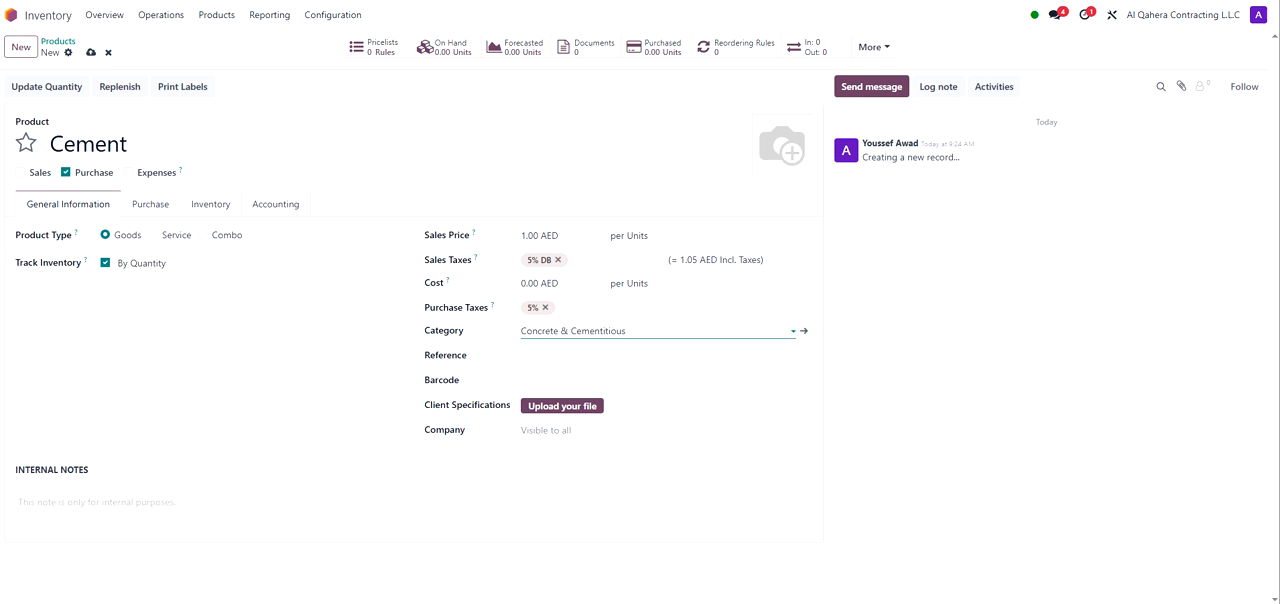
Step: Open the Concrete & Cementitious category record and set its parent category to All
{"action": "left_click", "coordinate": [744, 345]}
{"action": "left_click", "coordinate": [805, 333]}
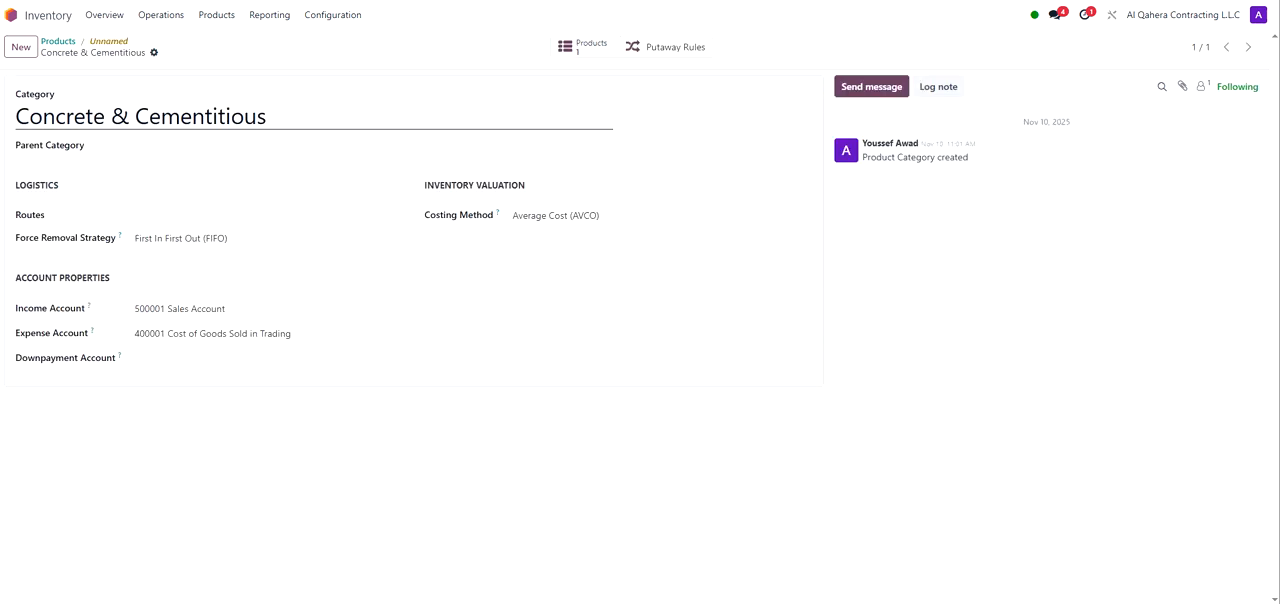
{"action": "double_click", "coordinate": [58, 116]}
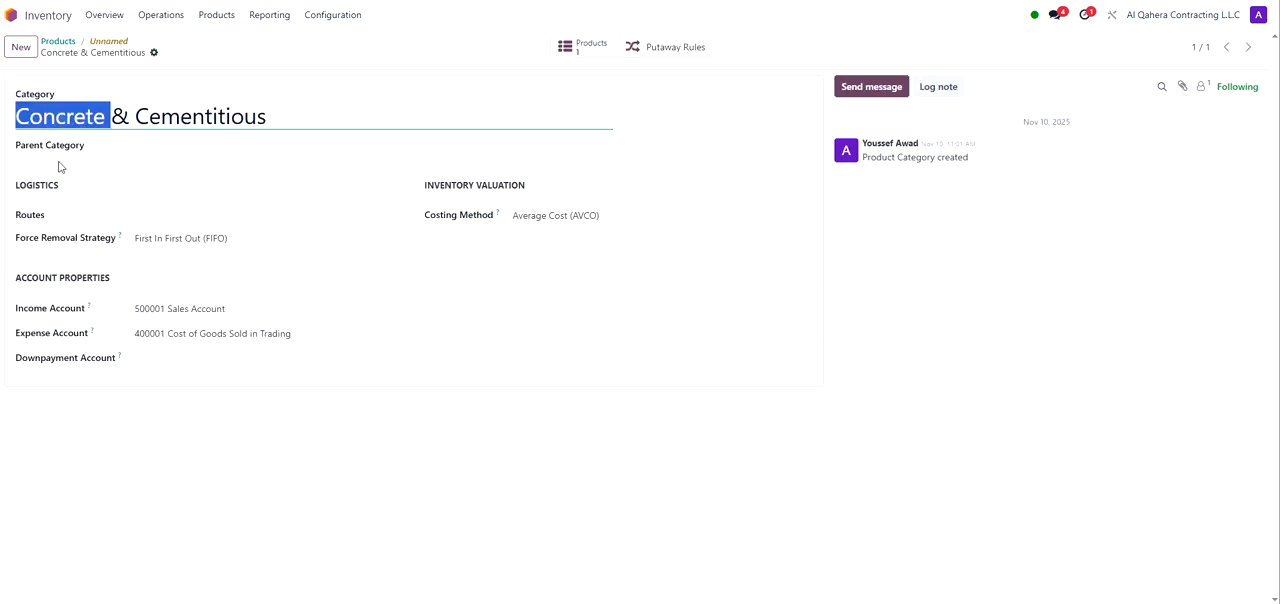
{"action": "left_click", "coordinate": [58, 163]}
{"action": "left_click", "coordinate": [137, 147]}
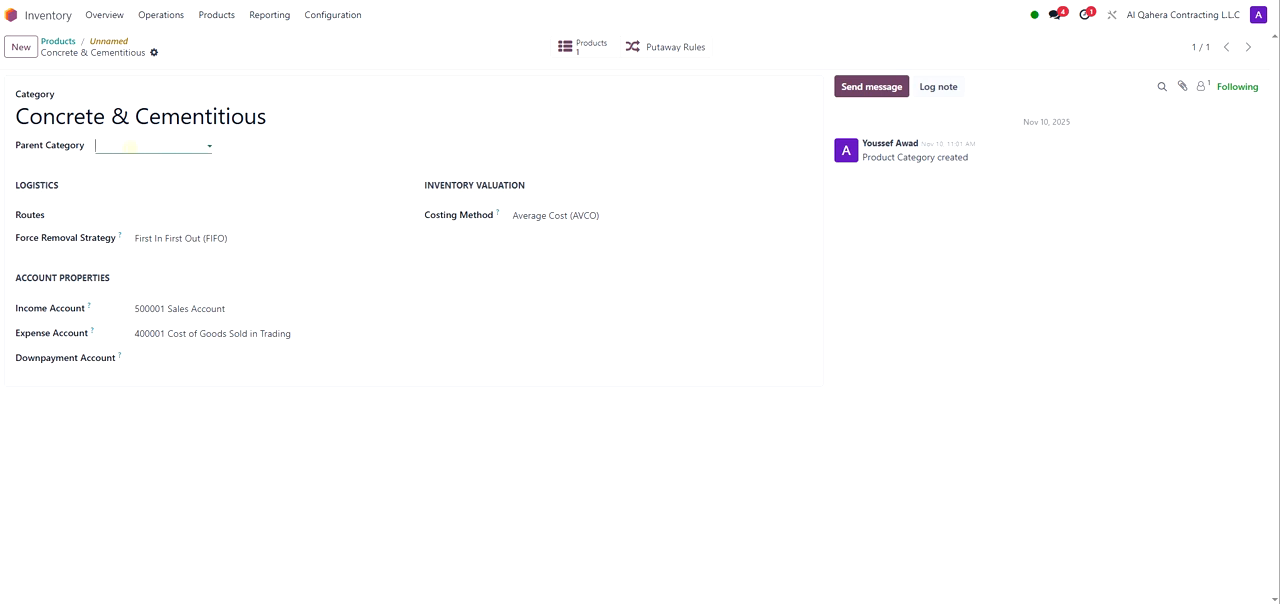
{"action": "left_click", "coordinate": [134, 168]}
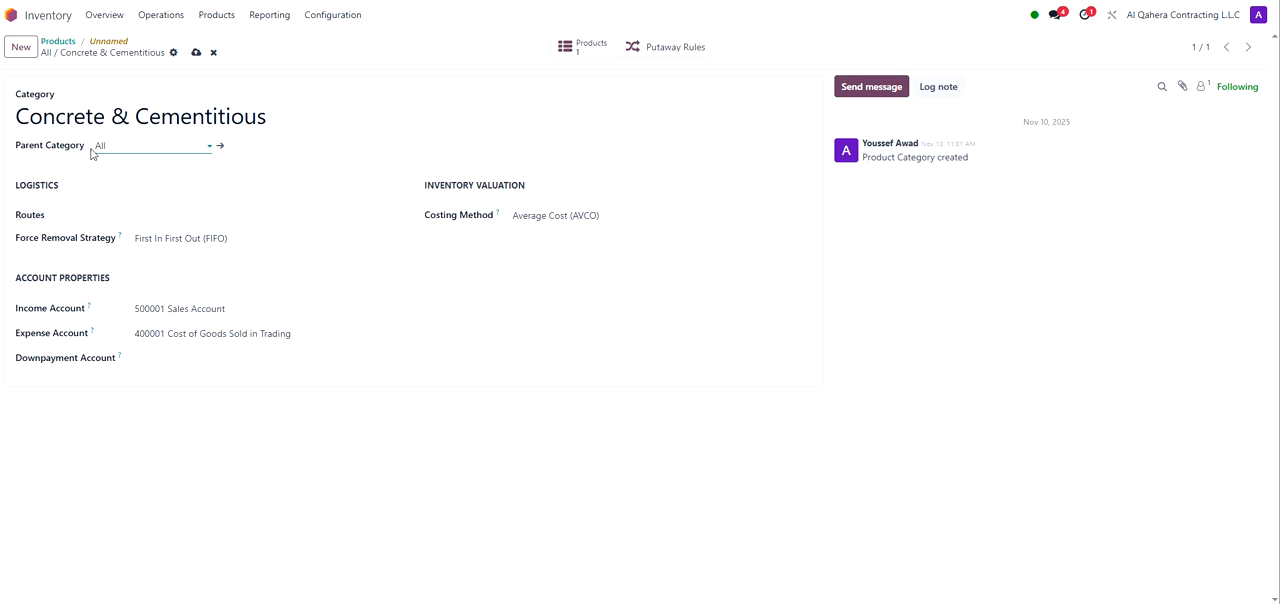
Step: Look through the route options and set the force removal strategy to First In First Out (FIFO)
{"action": "left_click", "coordinate": [117, 219]}
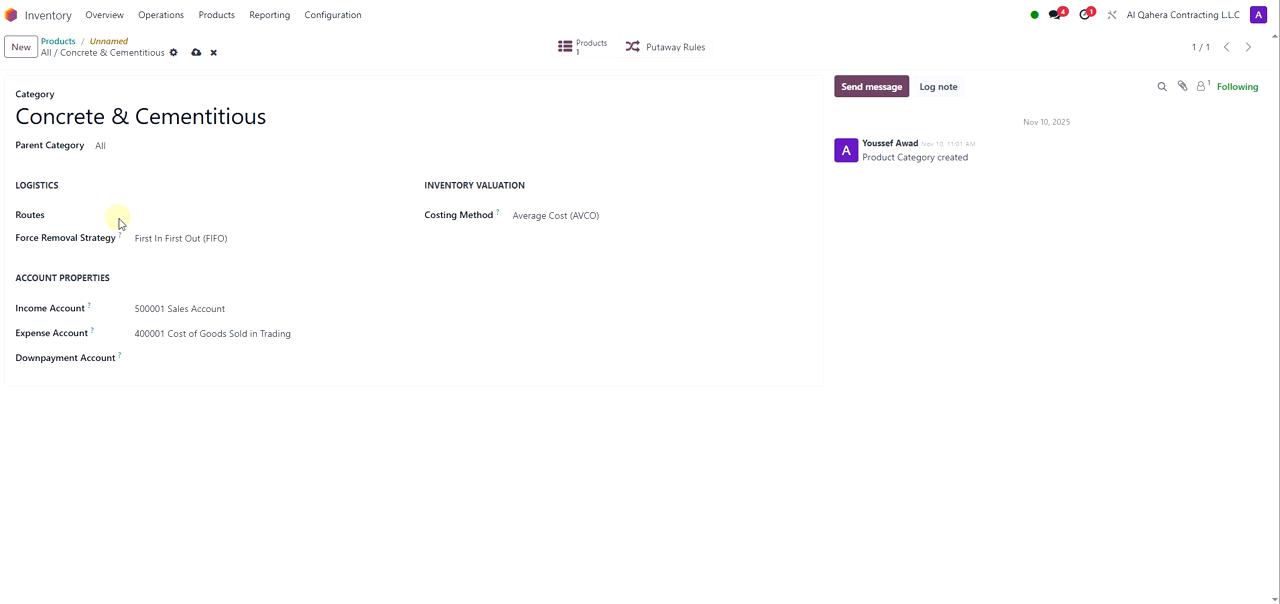
{"action": "left_click", "coordinate": [164, 228]}
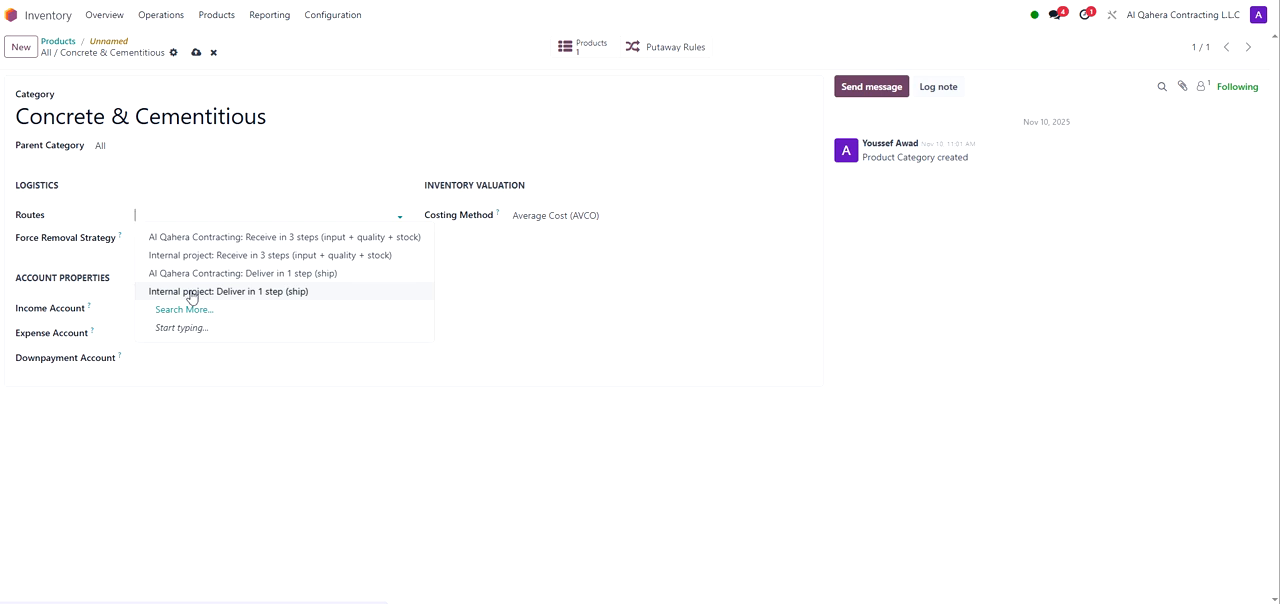
{"action": "left_click", "coordinate": [195, 178]}
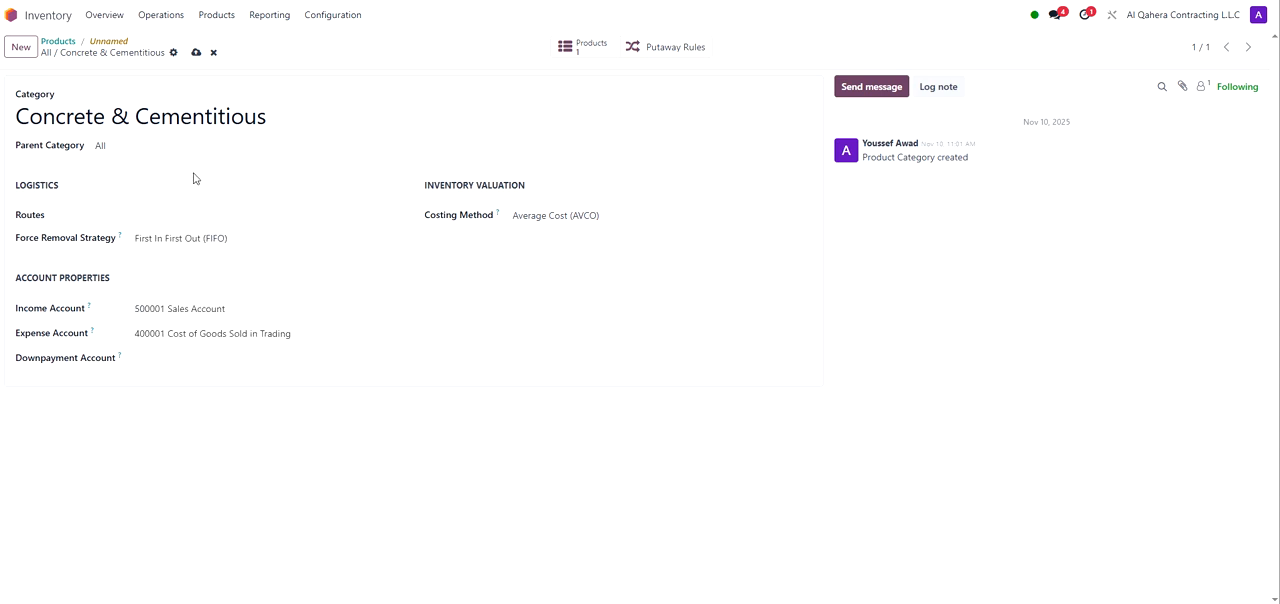
{"action": "left_click", "coordinate": [196, 238]}
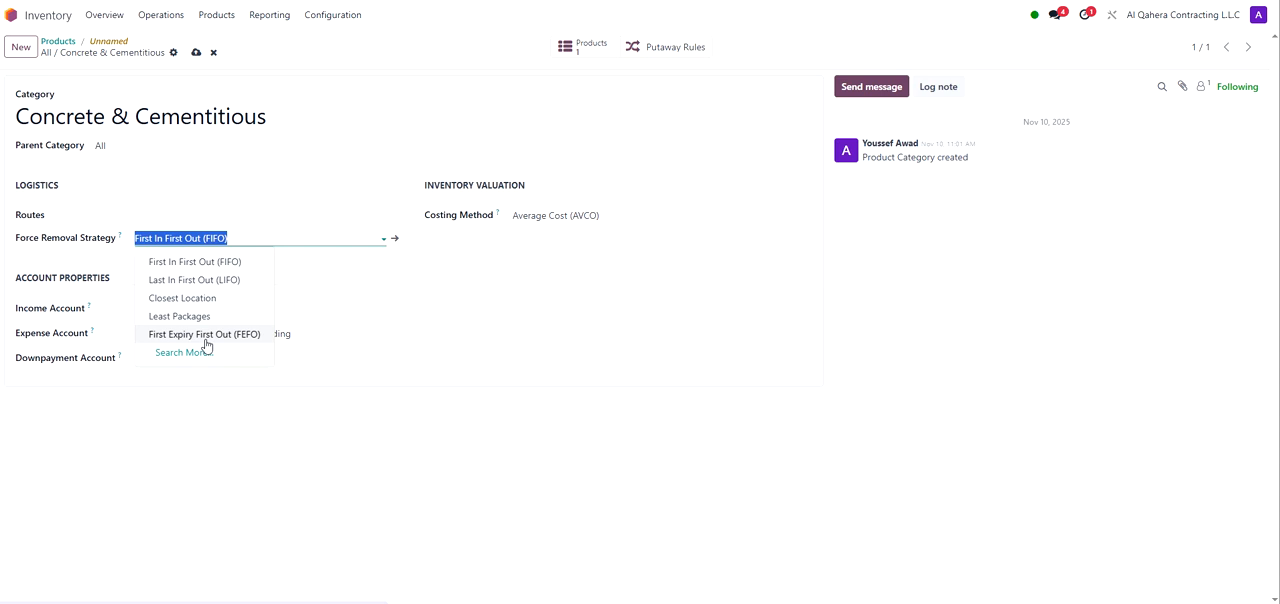
{"action": "left_click", "coordinate": [212, 268]}
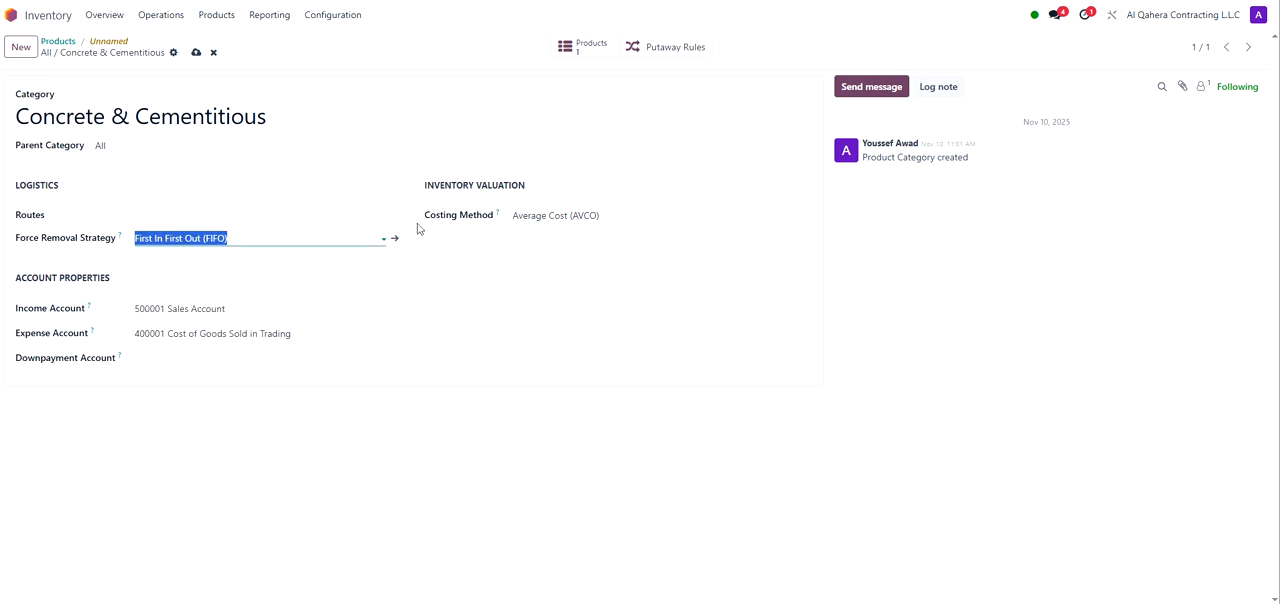
Step: Set the costing method to Average Cost (AVCO) and review the income account choices
{"action": "left_click_drag", "start_coordinate": [423, 218], "coordinate": [494, 223]}
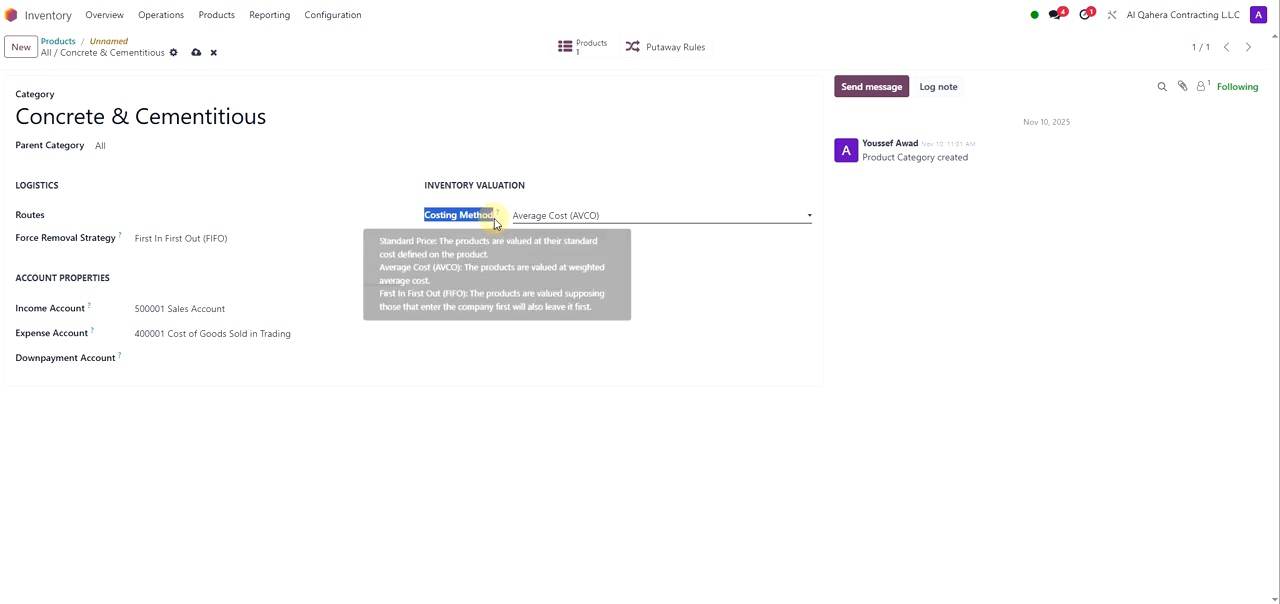
{"action": "left_click", "coordinate": [613, 228]}
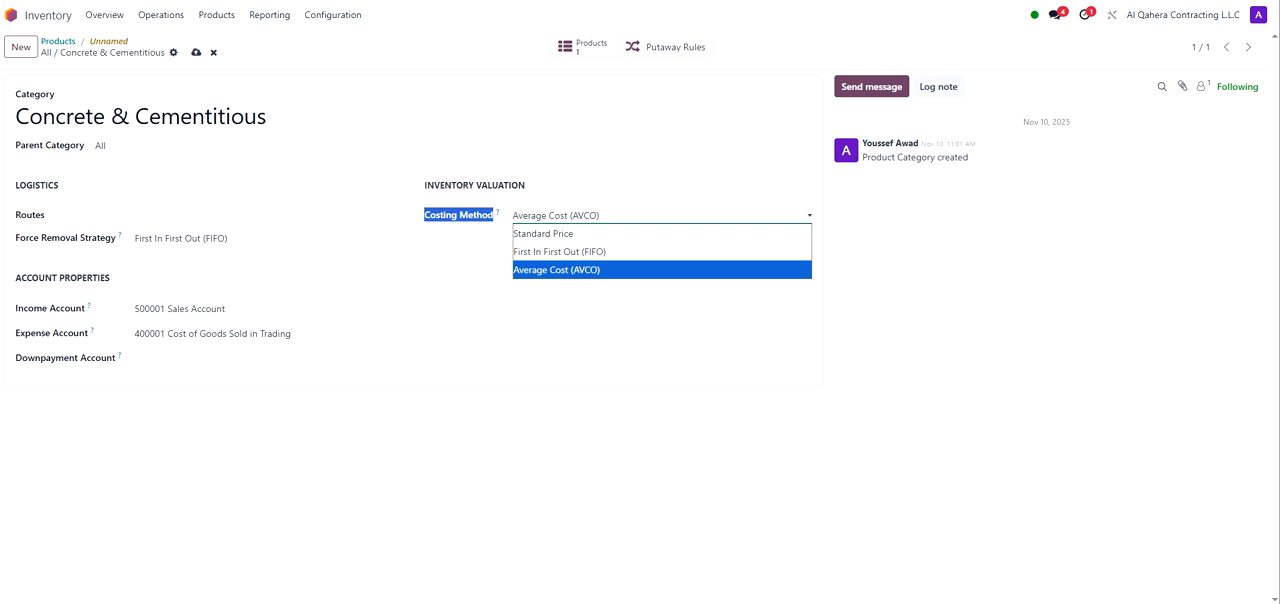
{"action": "left_click", "coordinate": [573, 277]}
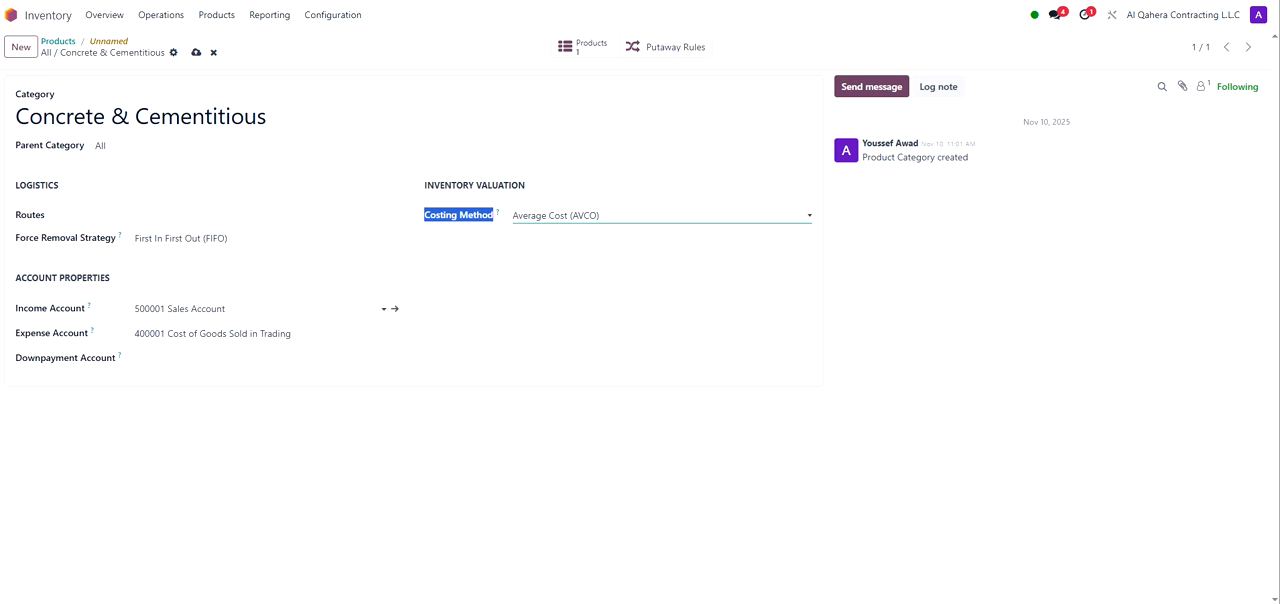
{"action": "left_click", "coordinate": [240, 309]}
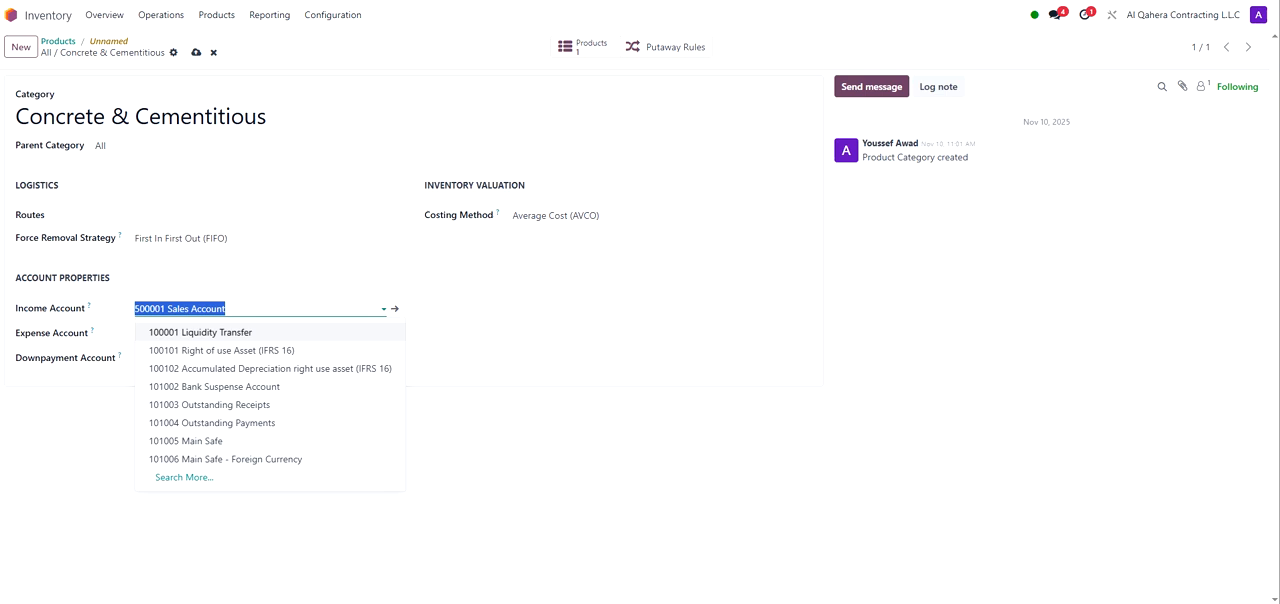
{"action": "left_click", "coordinate": [366, 268]}
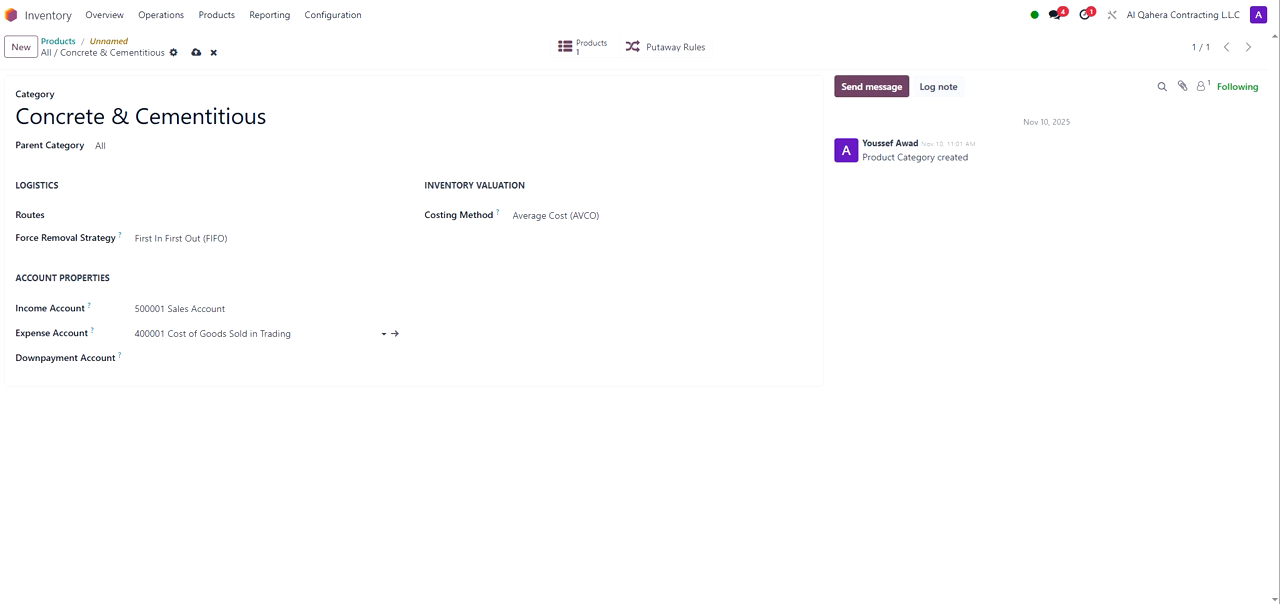
{"action": "left_click_drag", "start_coordinate": [86, 115], "coordinate": [266, 115]}
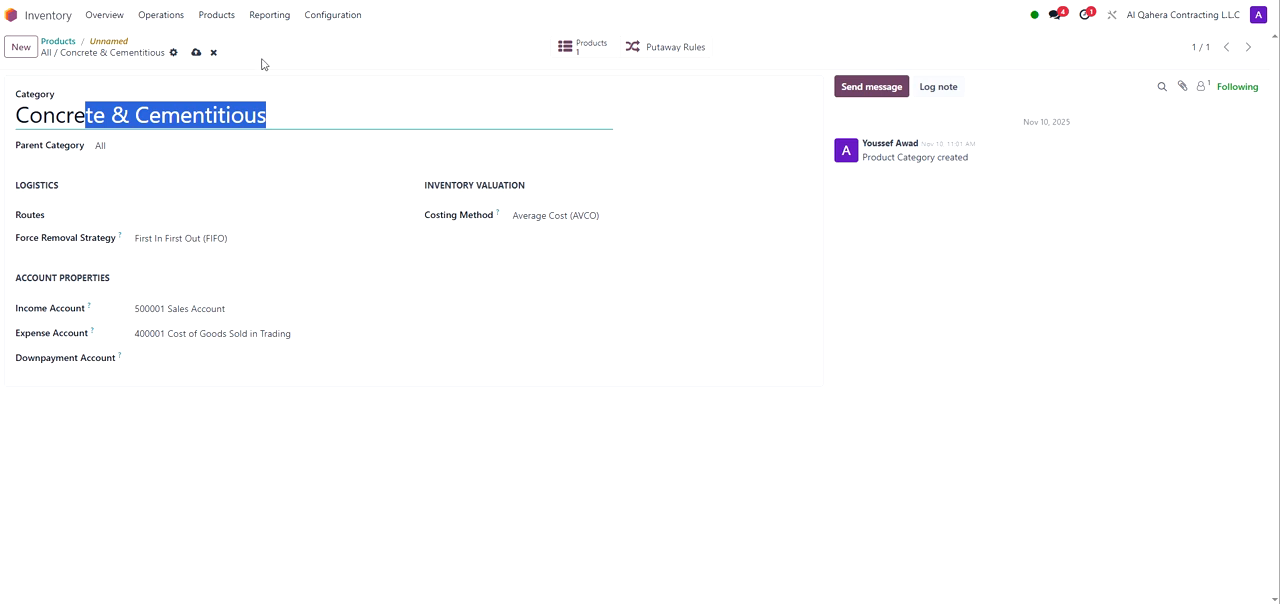
Step: Save the Concrete & Cementitious category and return to the Cement product form
{"action": "left_click", "coordinate": [196, 52]}
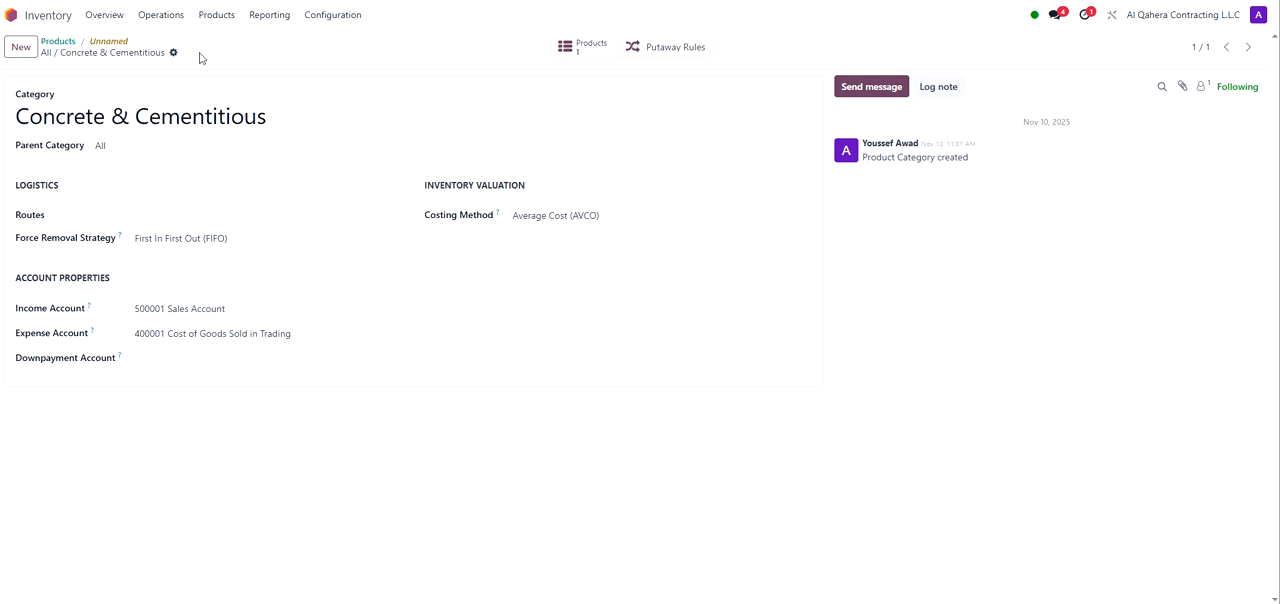
{"action": "left_click", "coordinate": [109, 45]}
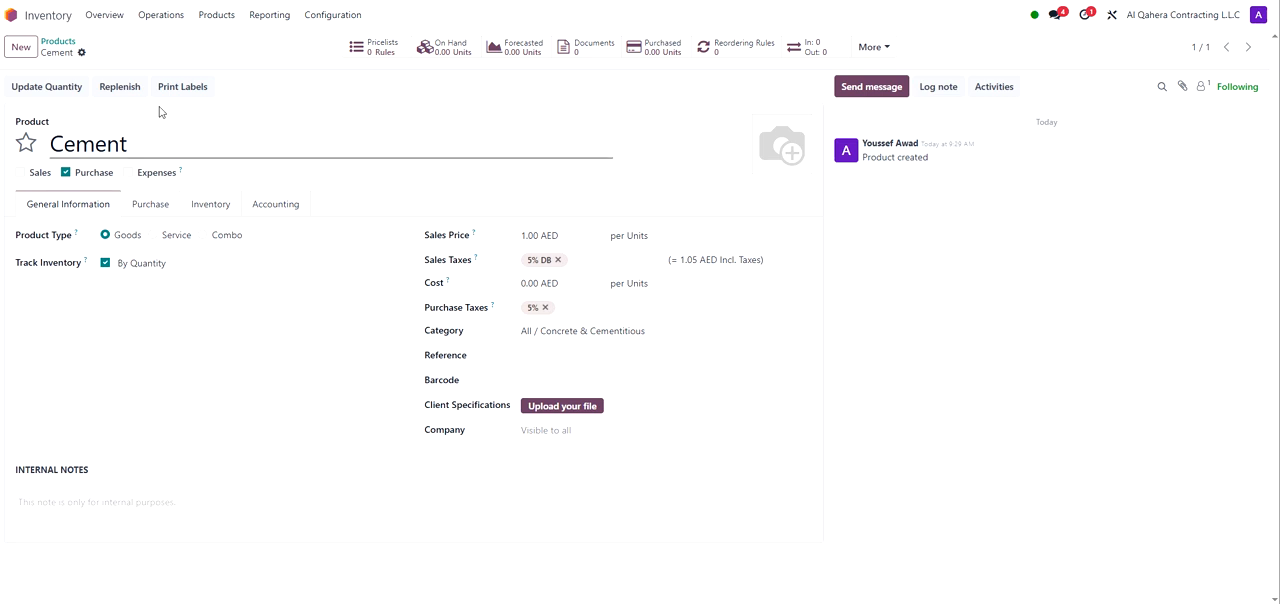
Step: Set the product's internal reference to CC-1012 and its barcode to 1231245
{"action": "left_click", "coordinate": [524, 354]}
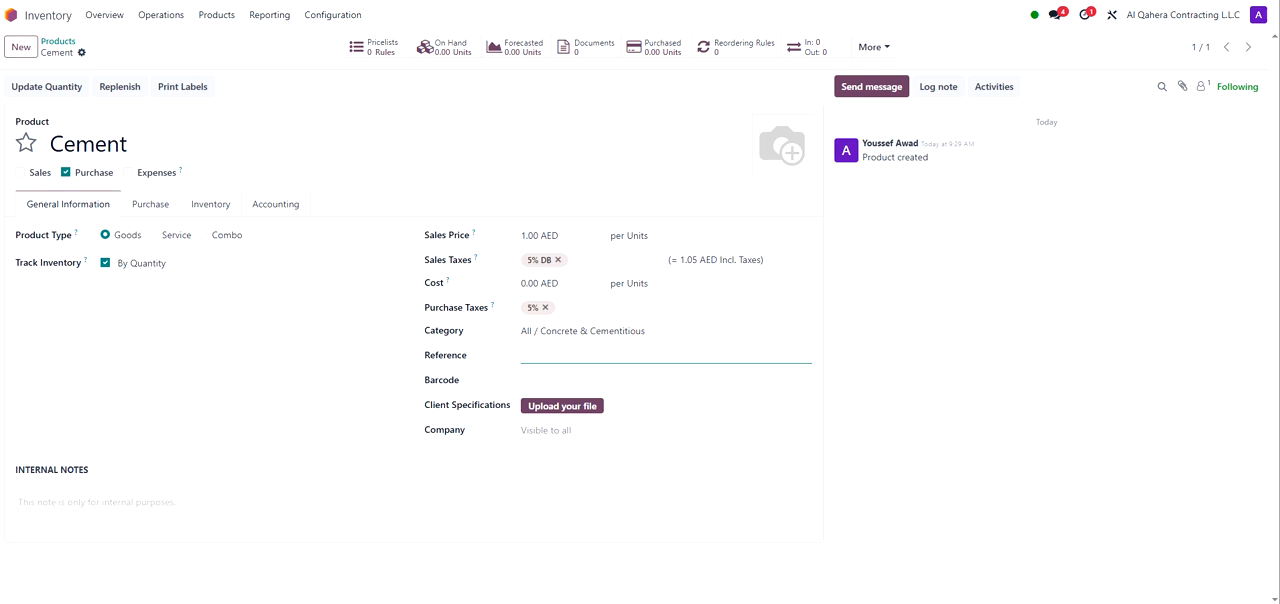
{"action": "type", "text": "CC-1012"}
{"action": "double_click", "coordinate": [546, 356]}
{"action": "left_click", "coordinate": [549, 380]}
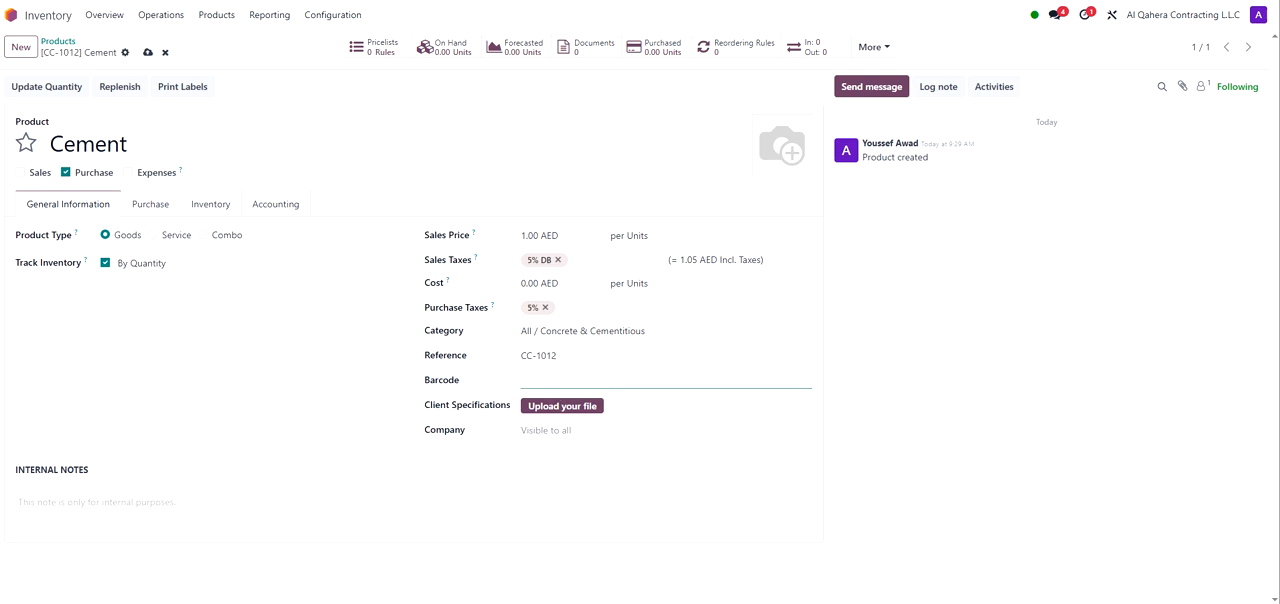
{"action": "type", "text": "1231245"}
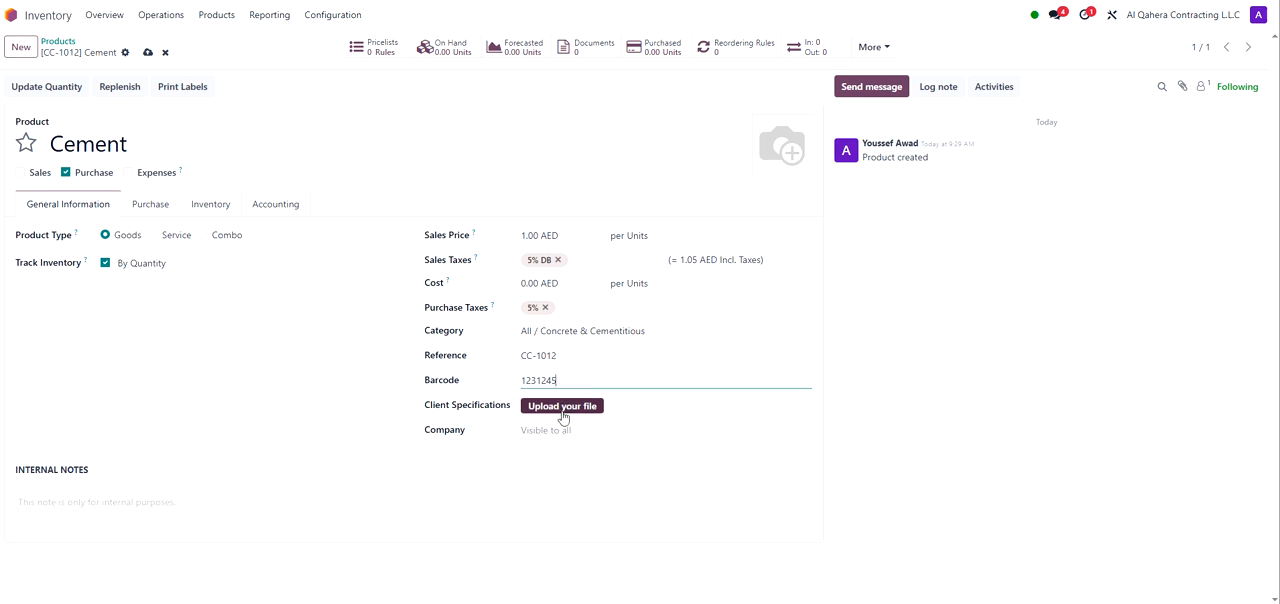
Step: Set the product's company to Al Qahera Contracting L.L.C
{"action": "double_click", "coordinate": [128, 142]}
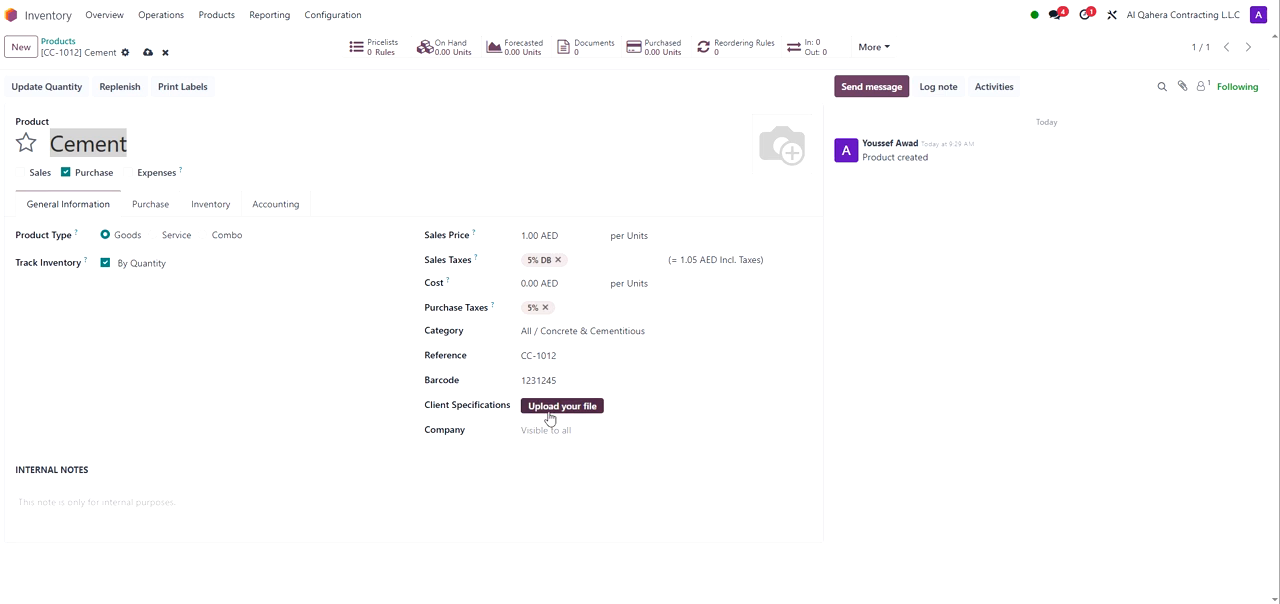
{"action": "left_click", "coordinate": [1137, 18]}
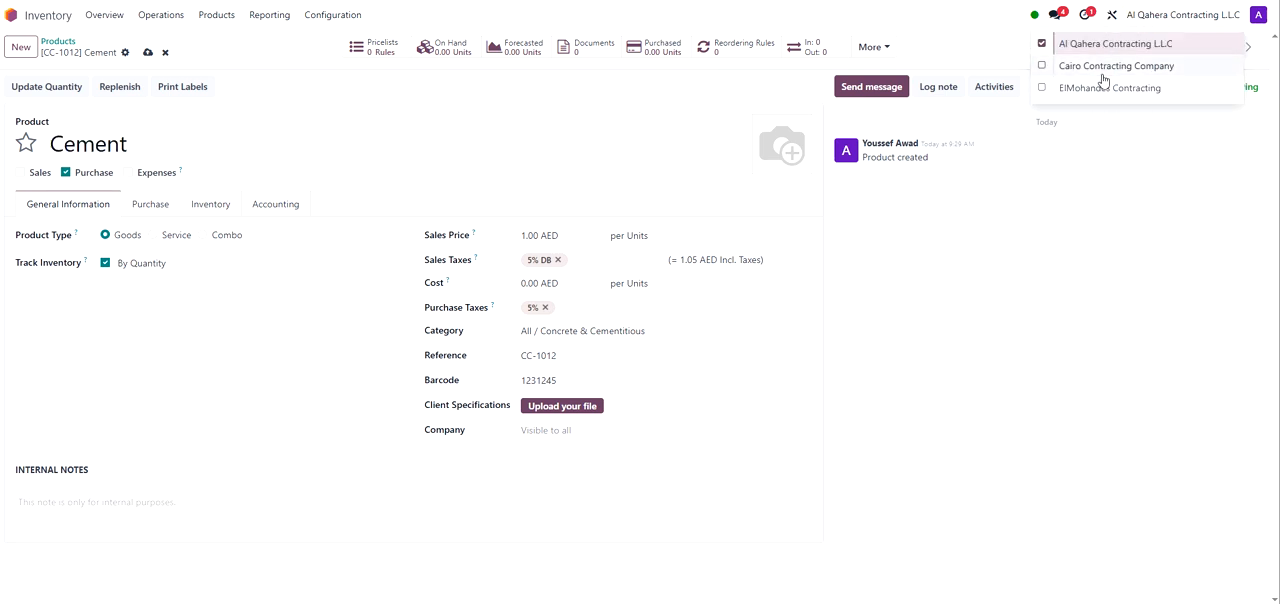
{"action": "left_click", "coordinate": [973, 26]}
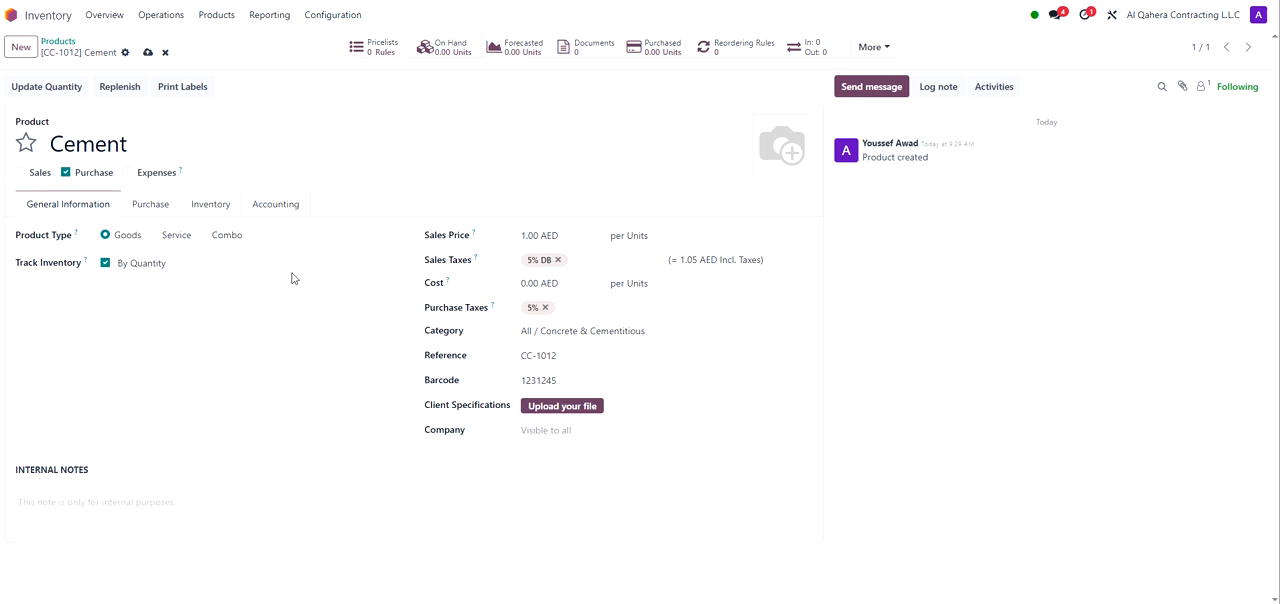
{"action": "double_click", "coordinate": [95, 145]}
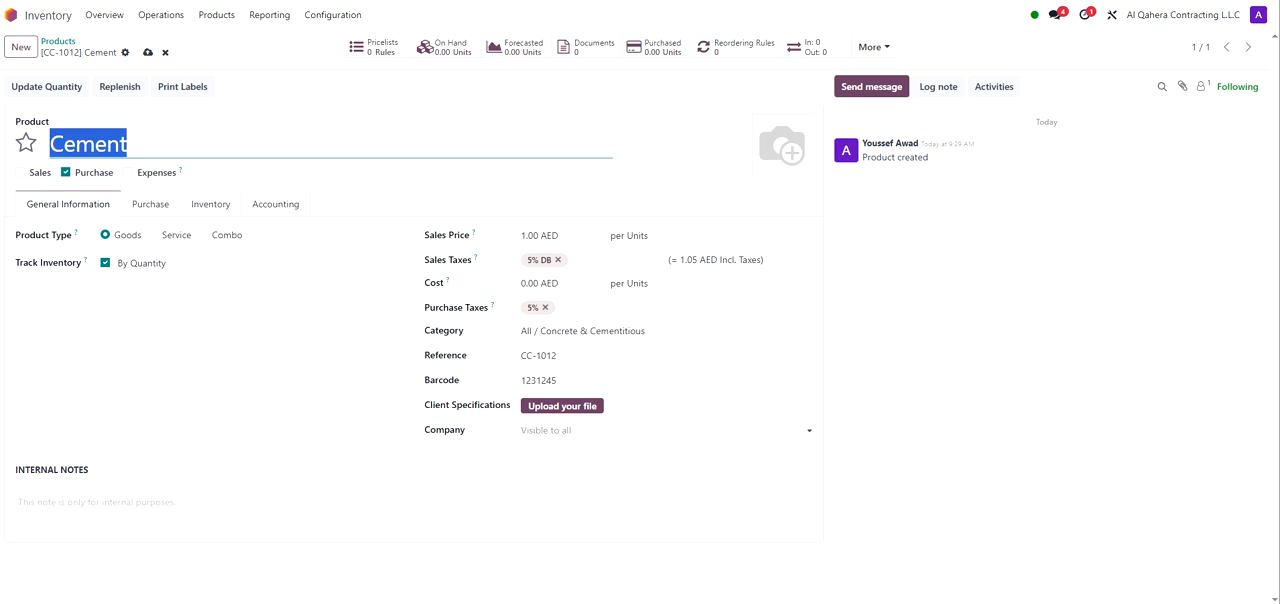
{"action": "left_click", "coordinate": [560, 430]}
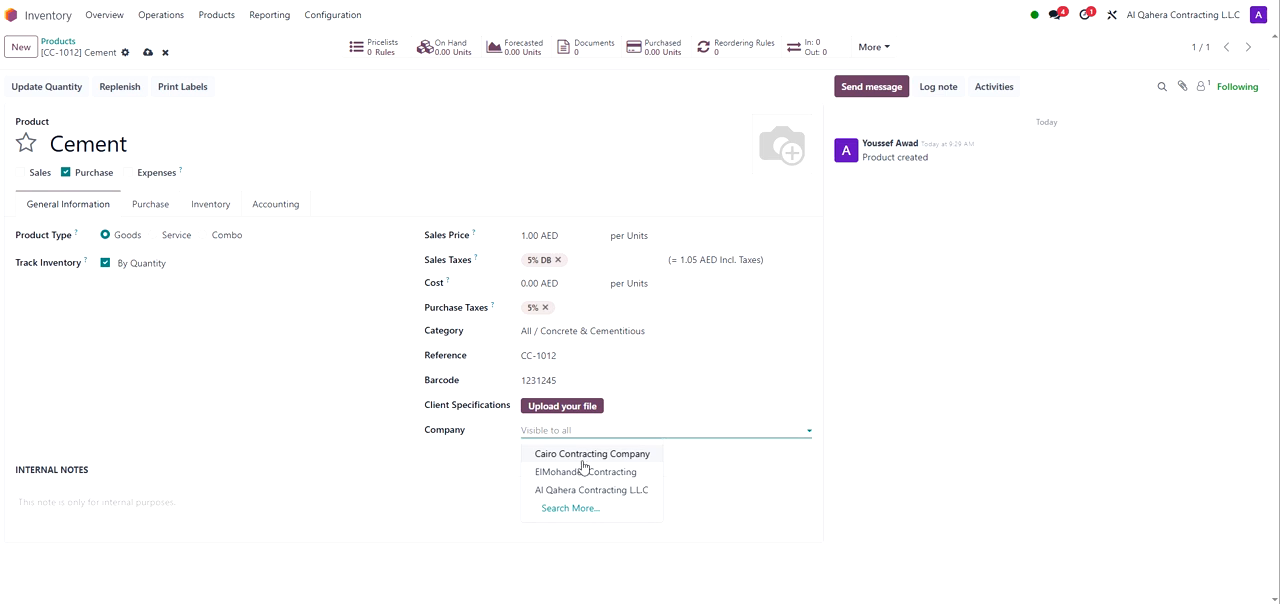
{"action": "left_click", "coordinate": [593, 490]}
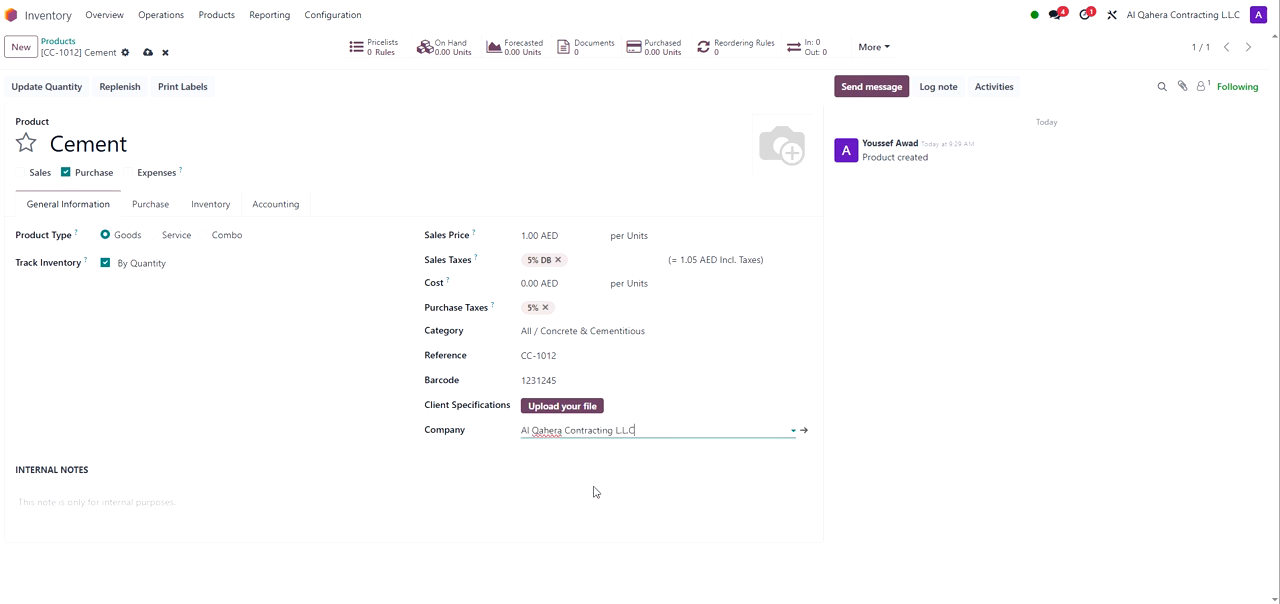
{"action": "left_click", "coordinate": [53, 502]}
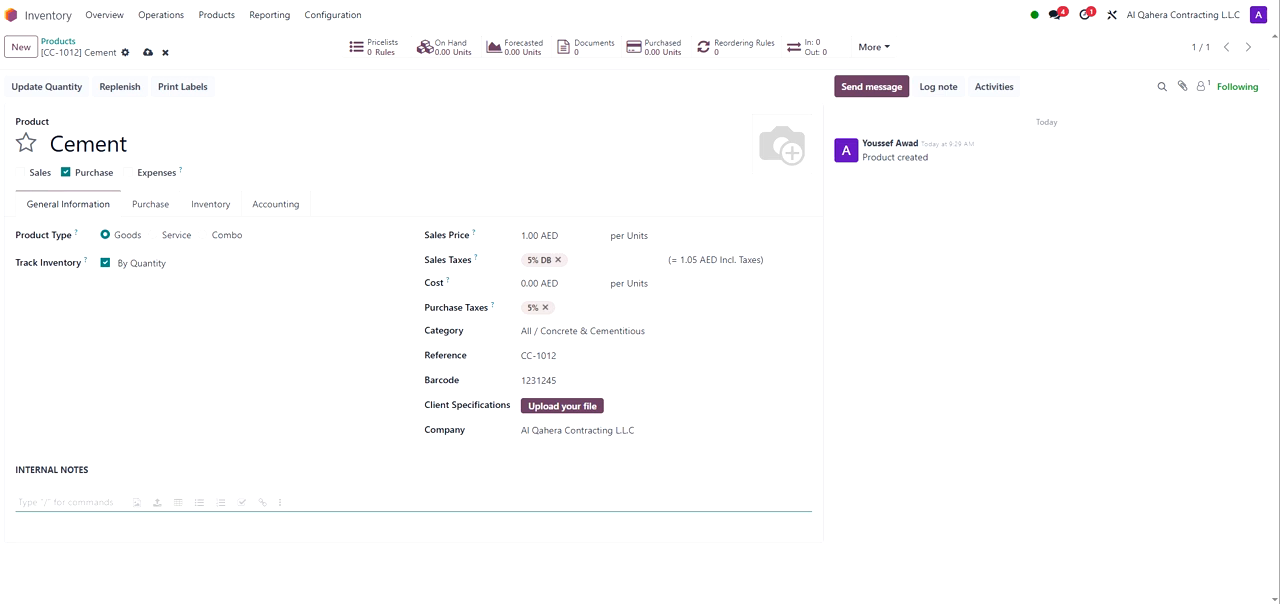
Step: Set the product's origin of goods to United Arab Emirates in the inventory details
{"action": "left_click", "coordinate": [211, 205]}
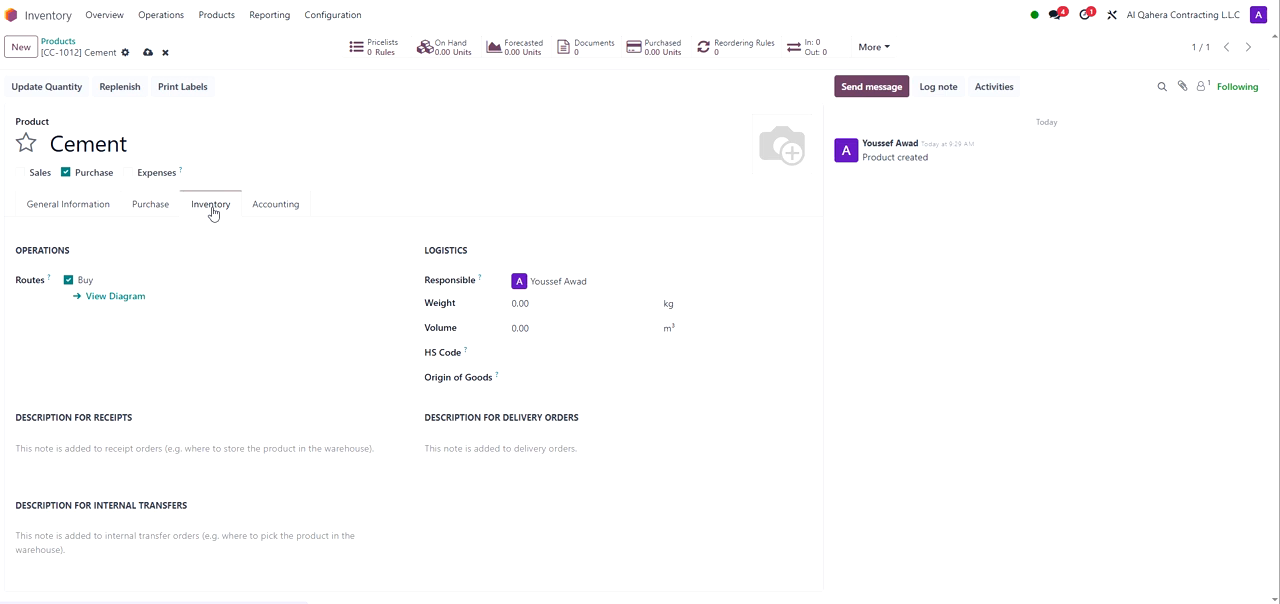
{"action": "left_click_drag", "start_coordinate": [72, 250], "coordinate": [14, 250]}
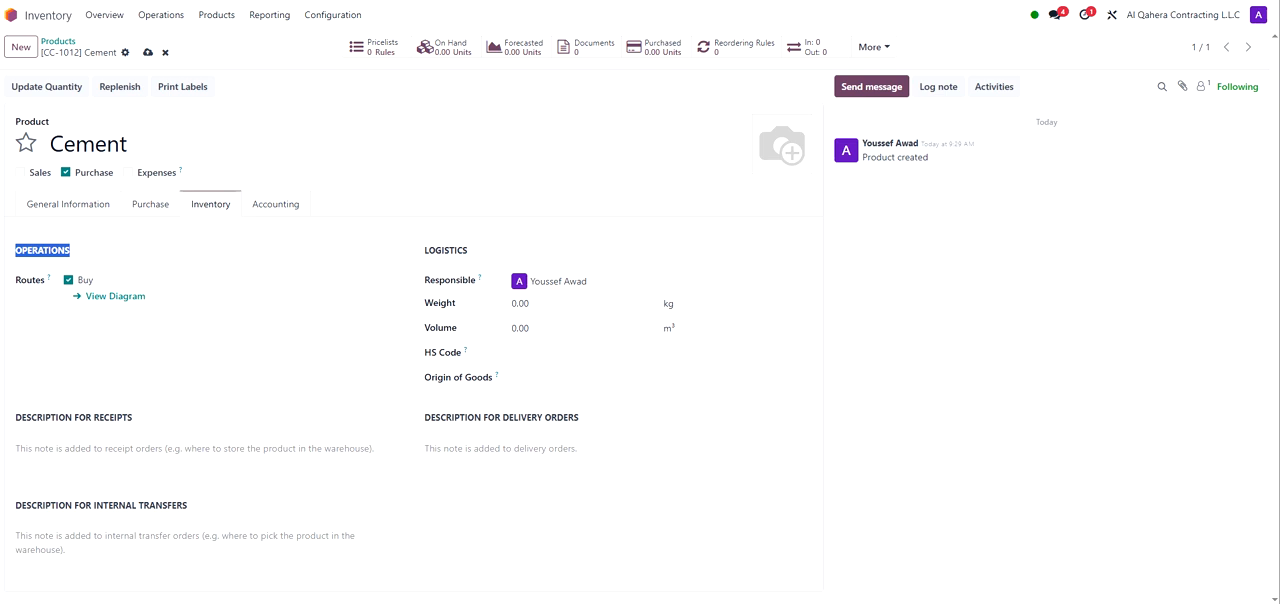
{"action": "left_click", "coordinate": [519, 375]}
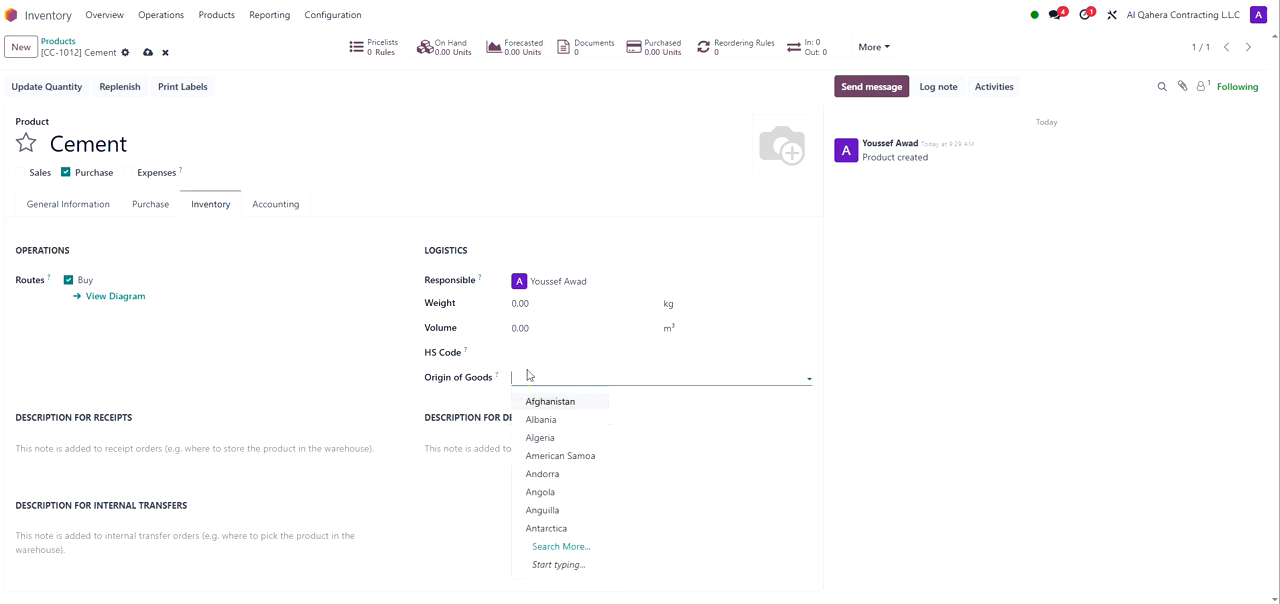
{"action": "type", "text": "un"}
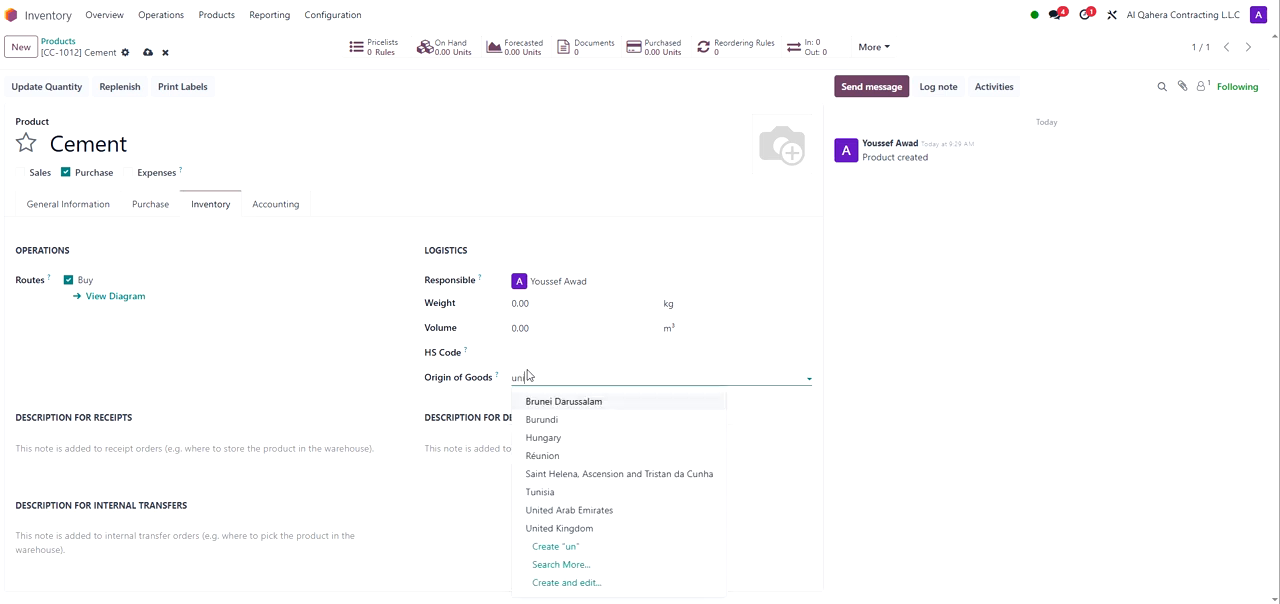
{"action": "type", "text": "ited"}
{"action": "left_click", "coordinate": [556, 400]}
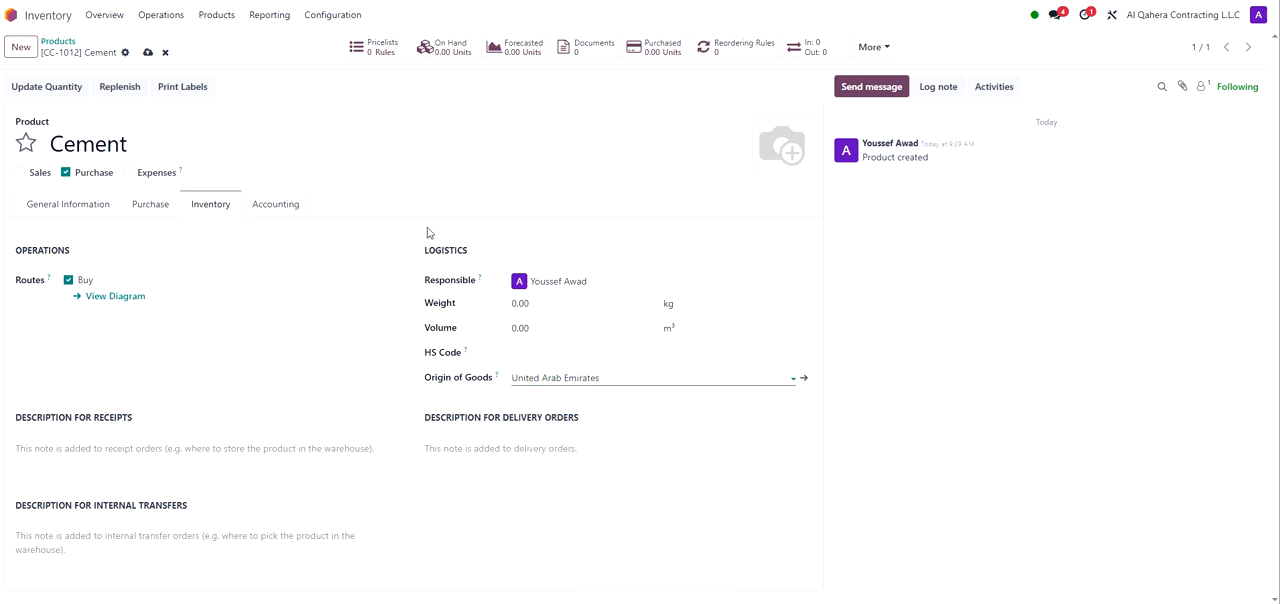
Step: Examine the description fields for receipts, delivery orders and internal transfers
{"action": "left_click_drag", "start_coordinate": [424, 250], "coordinate": [467, 257]}
{"action": "left_click", "coordinate": [137, 371]}
{"action": "left_click", "coordinate": [22, 450]}
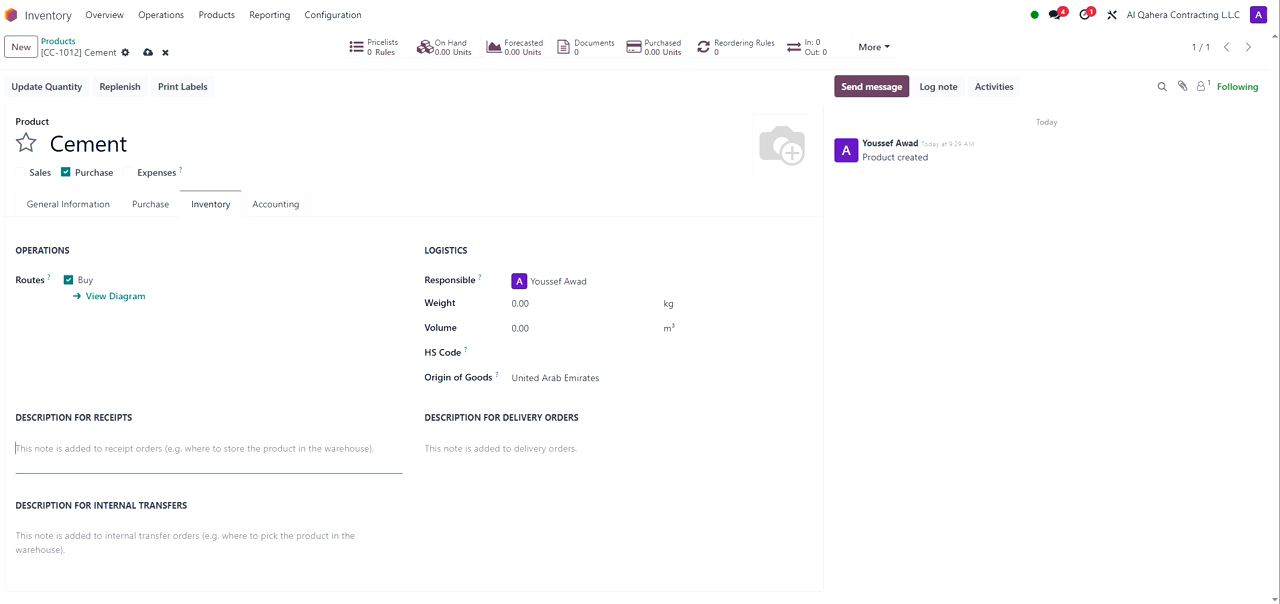
{"action": "left_click", "coordinate": [39, 537]}
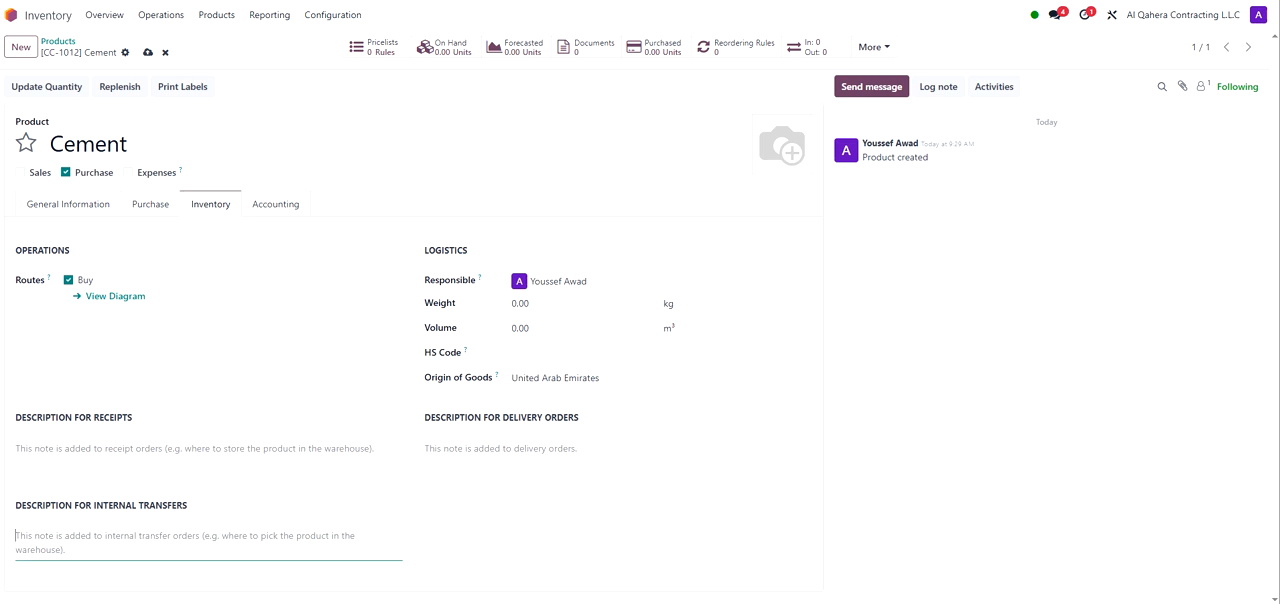
{"action": "left_click_drag", "start_coordinate": [200, 510], "coordinate": [12, 508]}
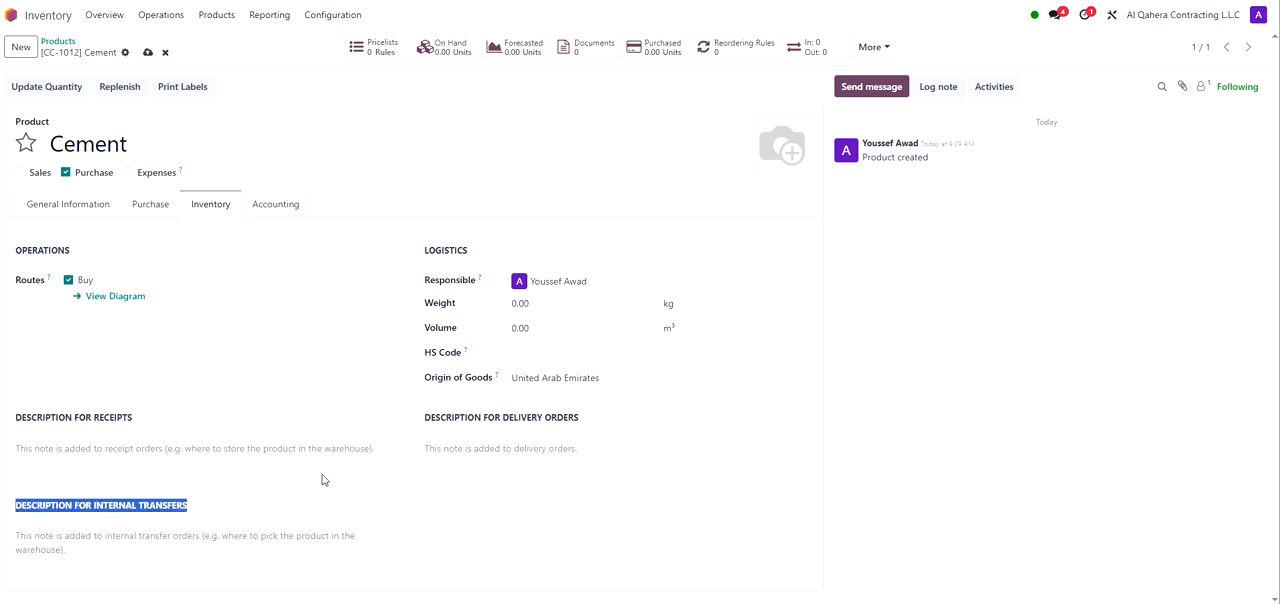
{"action": "left_click_drag", "start_coordinate": [589, 420], "coordinate": [424, 414]}
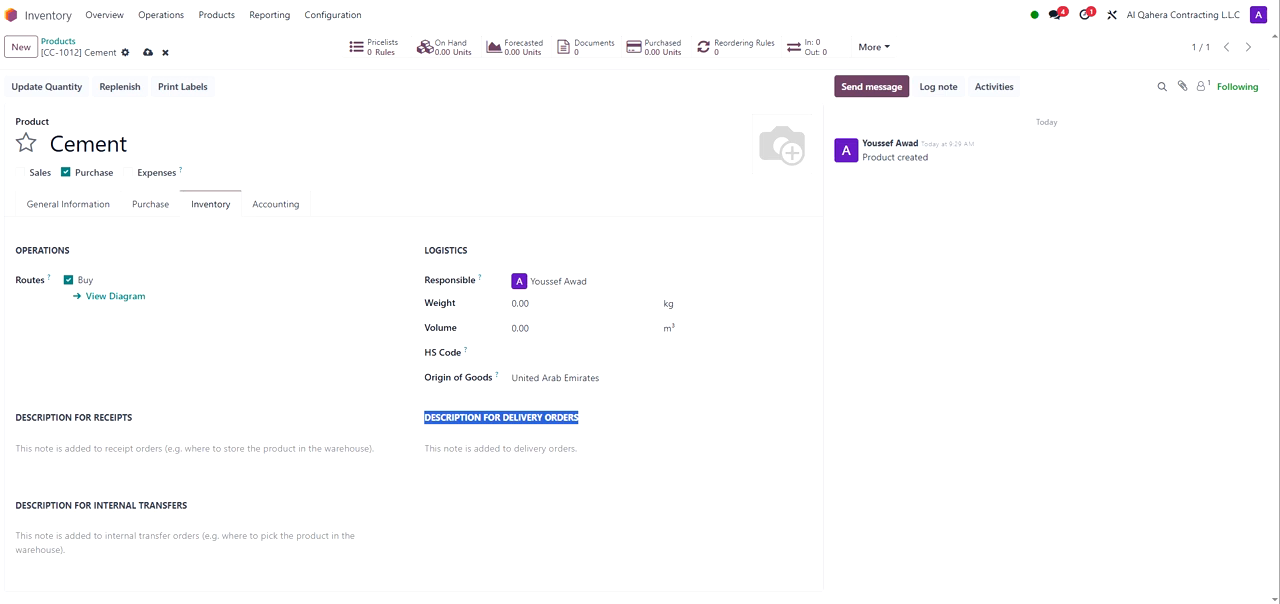
{"action": "left_click", "coordinate": [455, 455]}
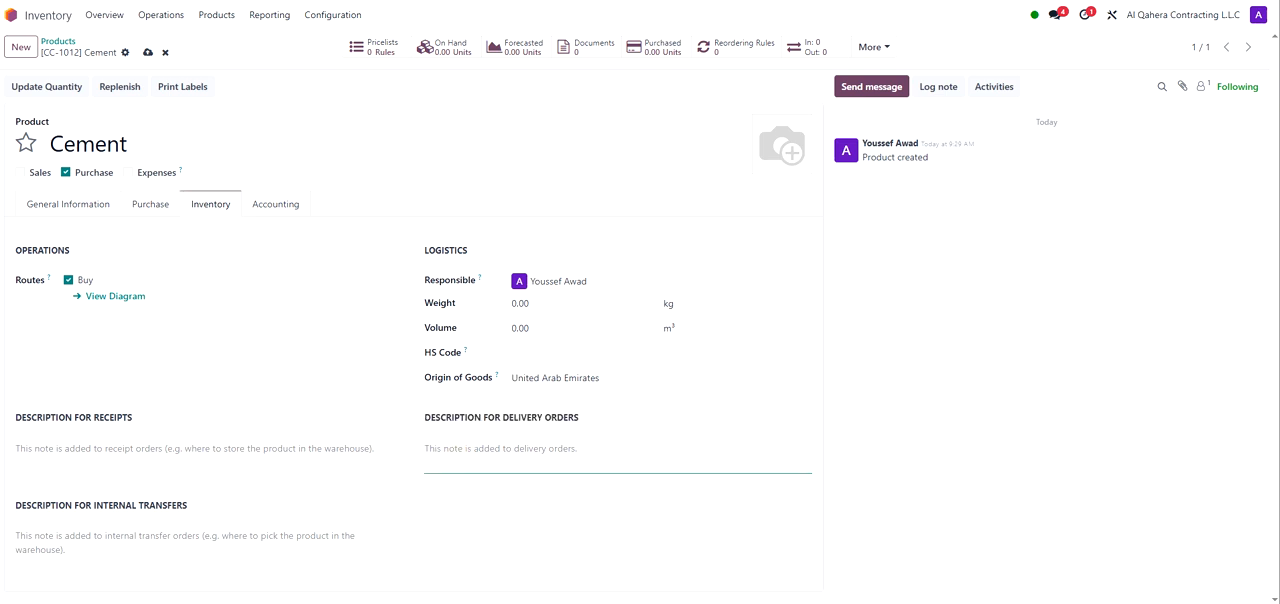
{"action": "left_click", "coordinate": [212, 287]}
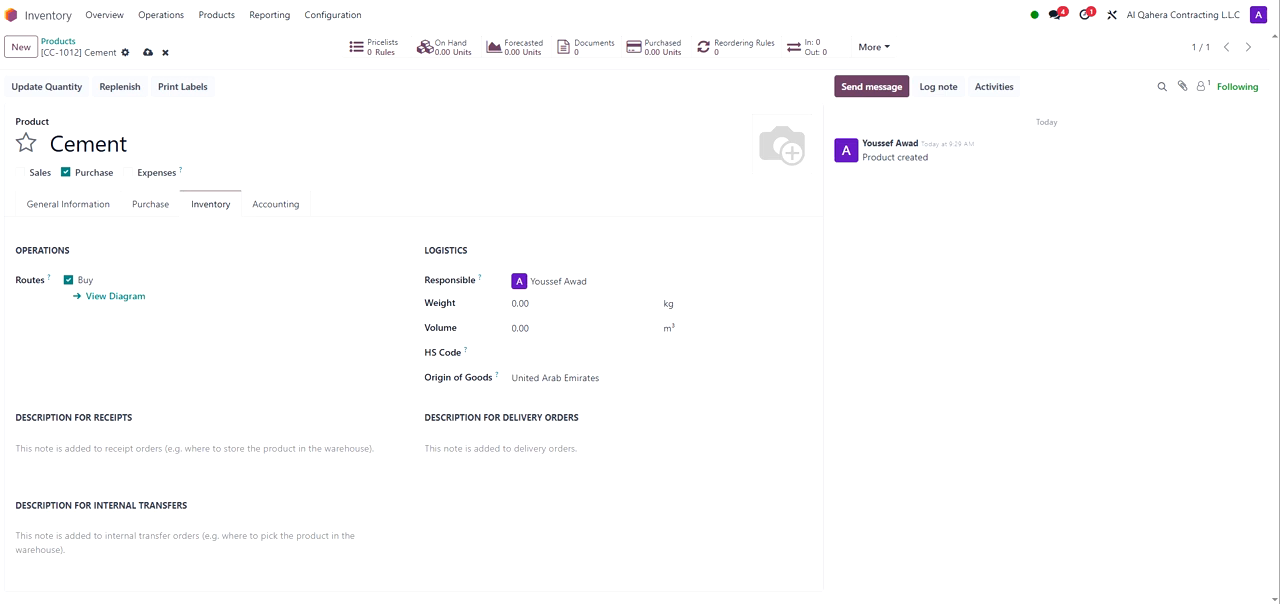
Step: Add a vendor line for a supplier with quantity 30 and price 150, then delete it
{"action": "left_click", "coordinate": [160, 204]}
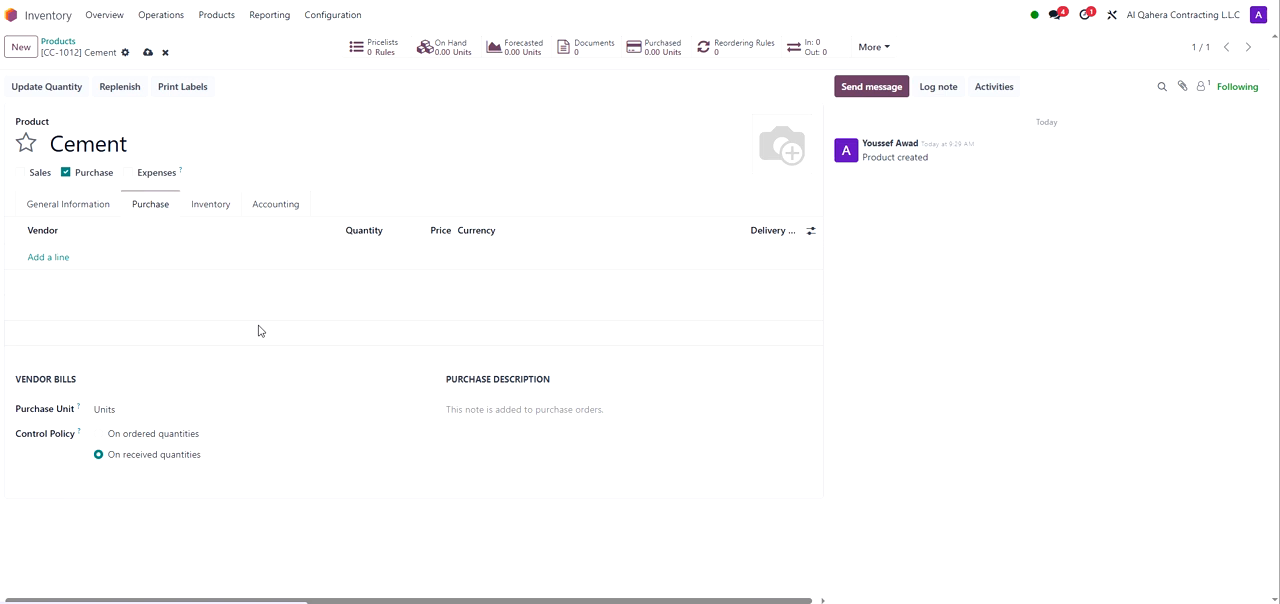
{"action": "left_click", "coordinate": [62, 259]}
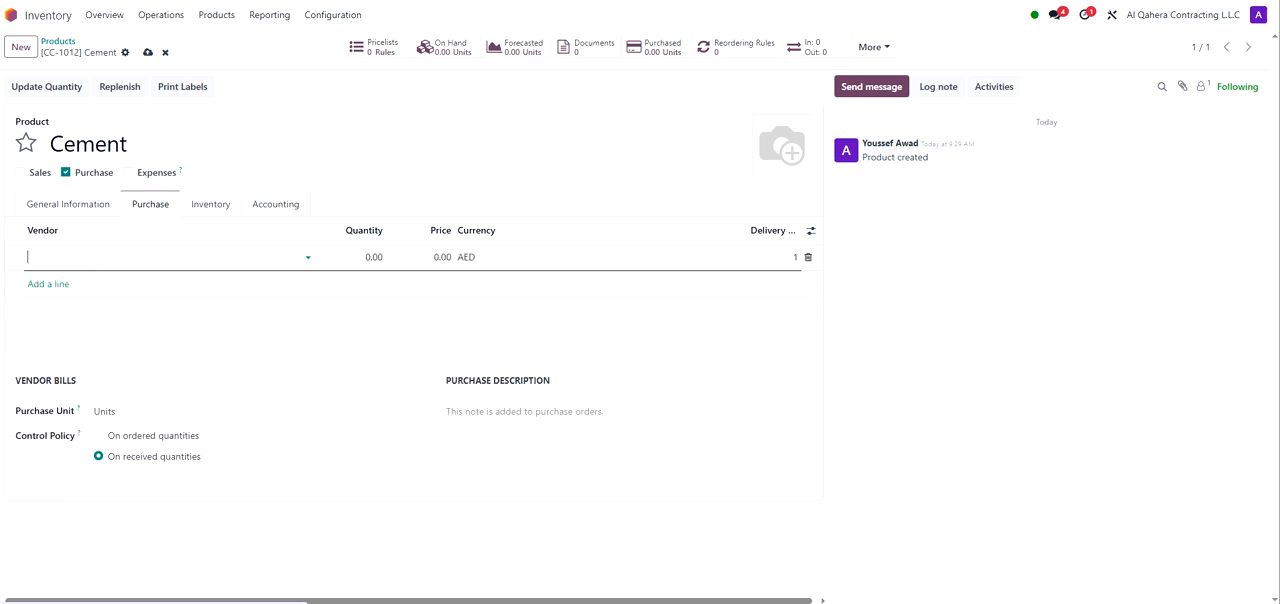
{"action": "left_click", "coordinate": [63, 258]}
{"action": "left_click", "coordinate": [106, 327]}
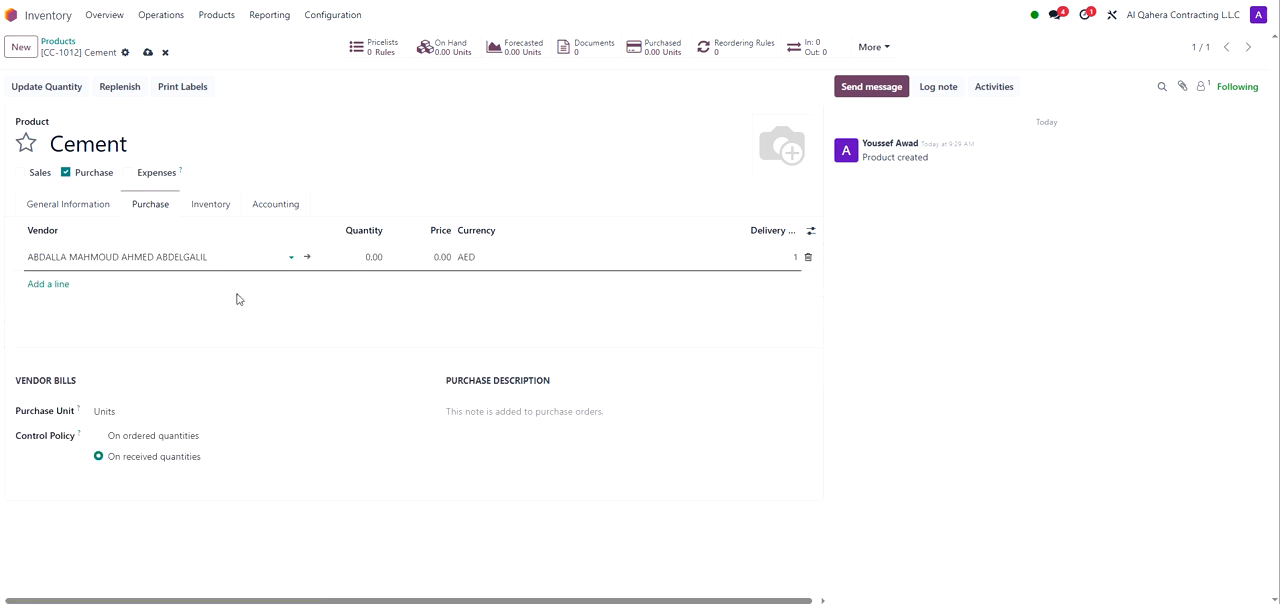
{"action": "left_click", "coordinate": [371, 257]}
{"action": "type", "text": "30"}
{"action": "left_click", "coordinate": [443, 257]}
{"action": "type", "text": "150"}
{"action": "left_click", "coordinate": [600, 285]}
{"action": "left_click", "coordinate": [808, 259]}
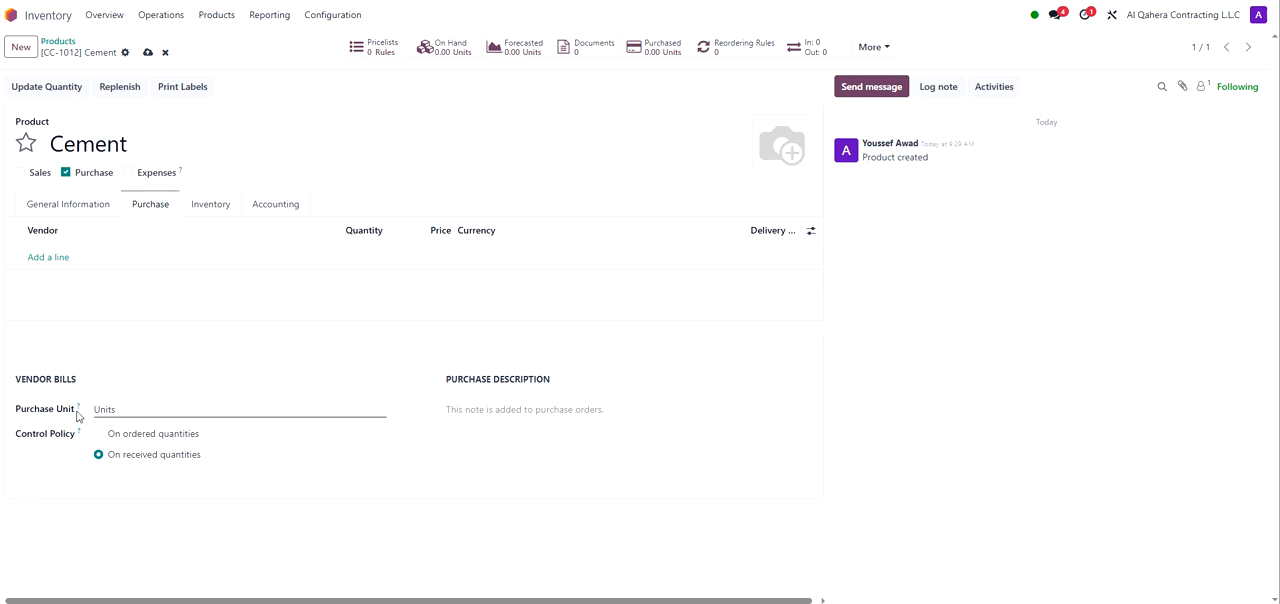
Step: Keep the purchase unit as Units and set the control policy to On ordered quantities
{"action": "left_click_drag", "start_coordinate": [76, 412], "coordinate": [16, 410]}
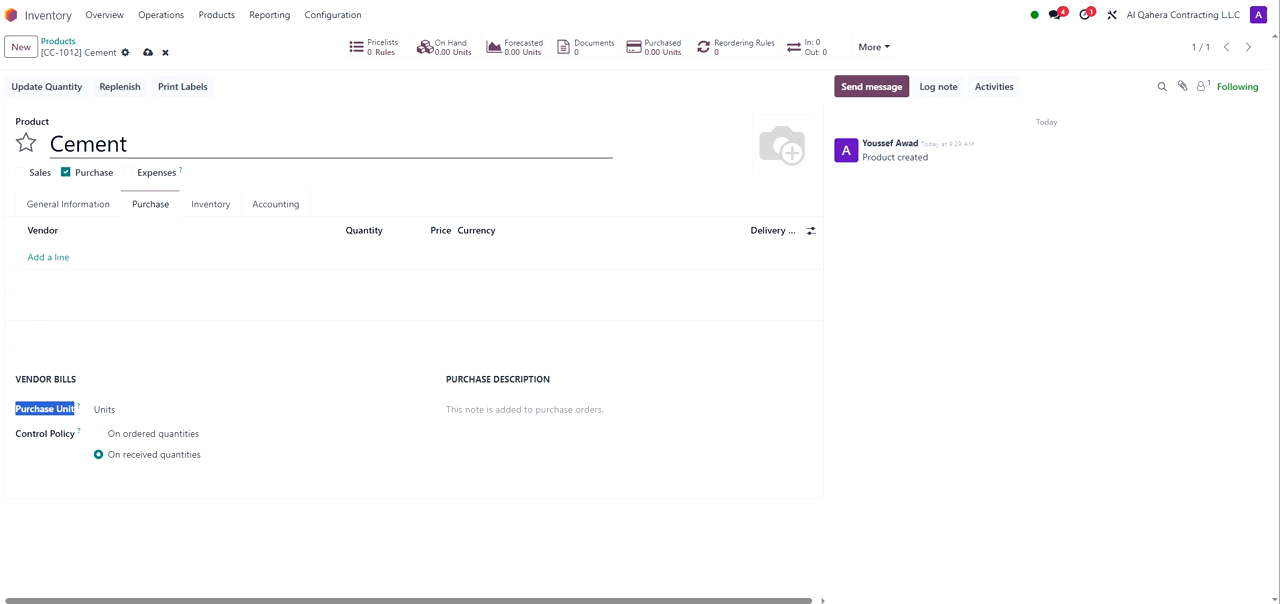
{"action": "left_click", "coordinate": [146, 408]}
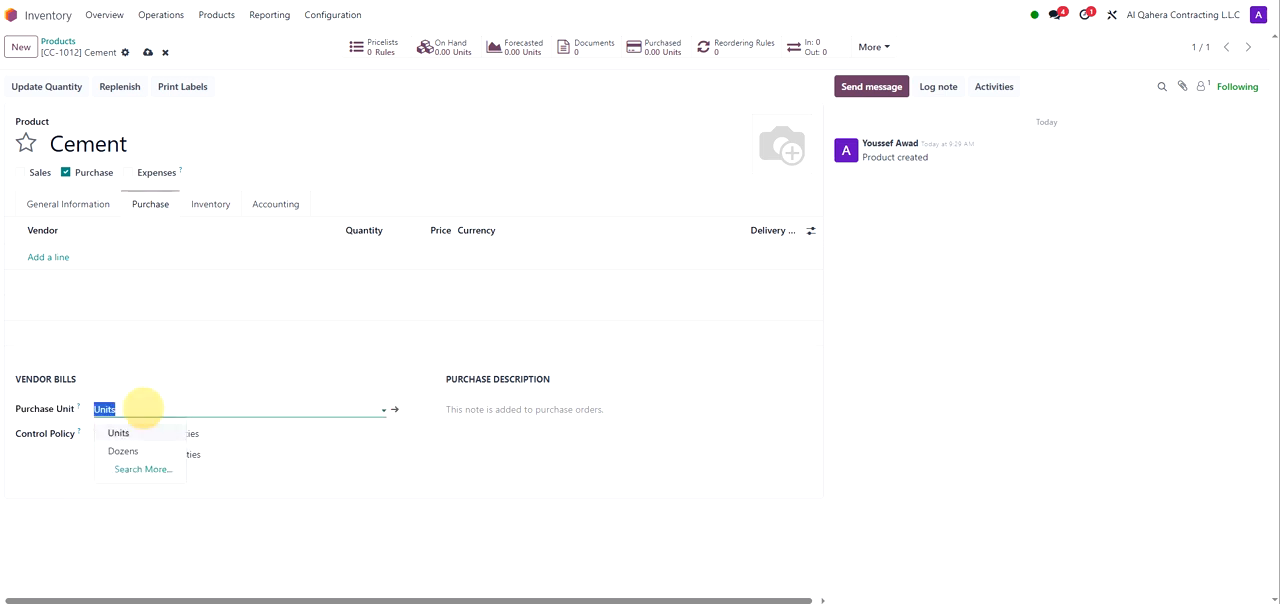
{"action": "left_click", "coordinate": [142, 433]}
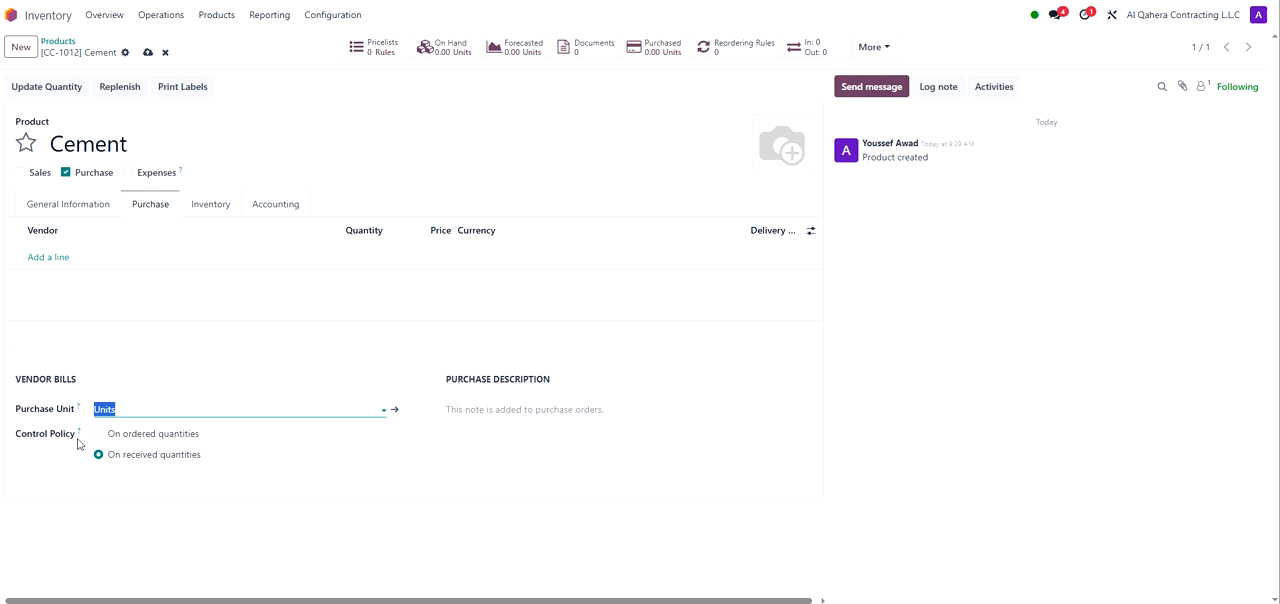
{"action": "left_click_drag", "start_coordinate": [76, 436], "coordinate": [18, 436]}
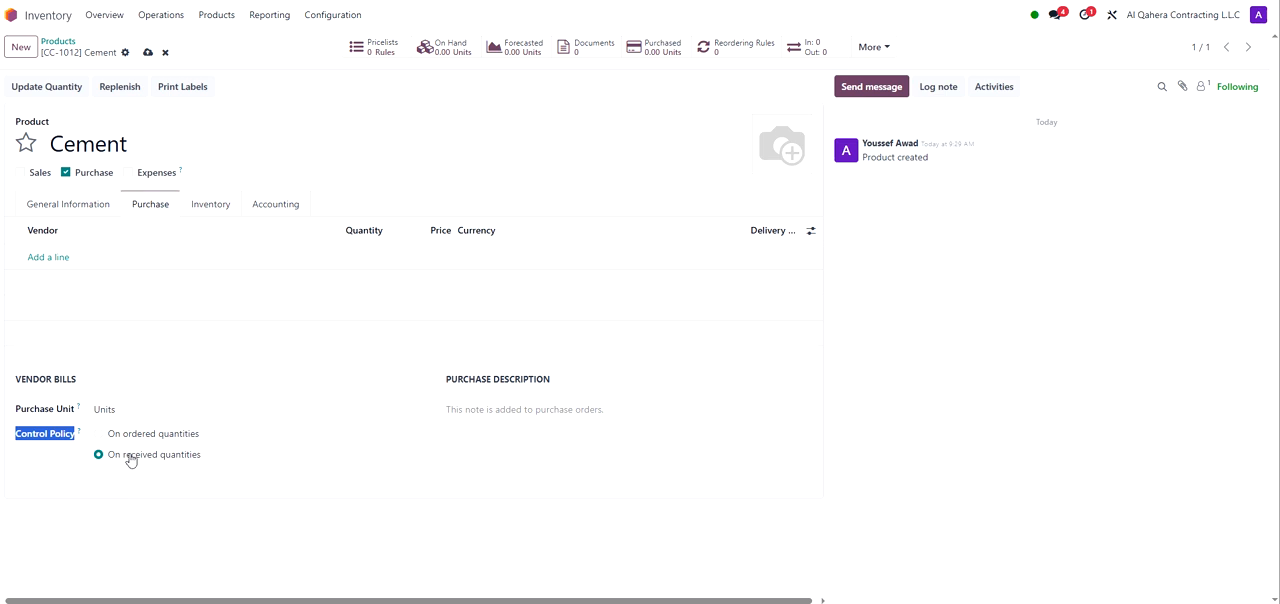
{"action": "left_click", "coordinate": [134, 438]}
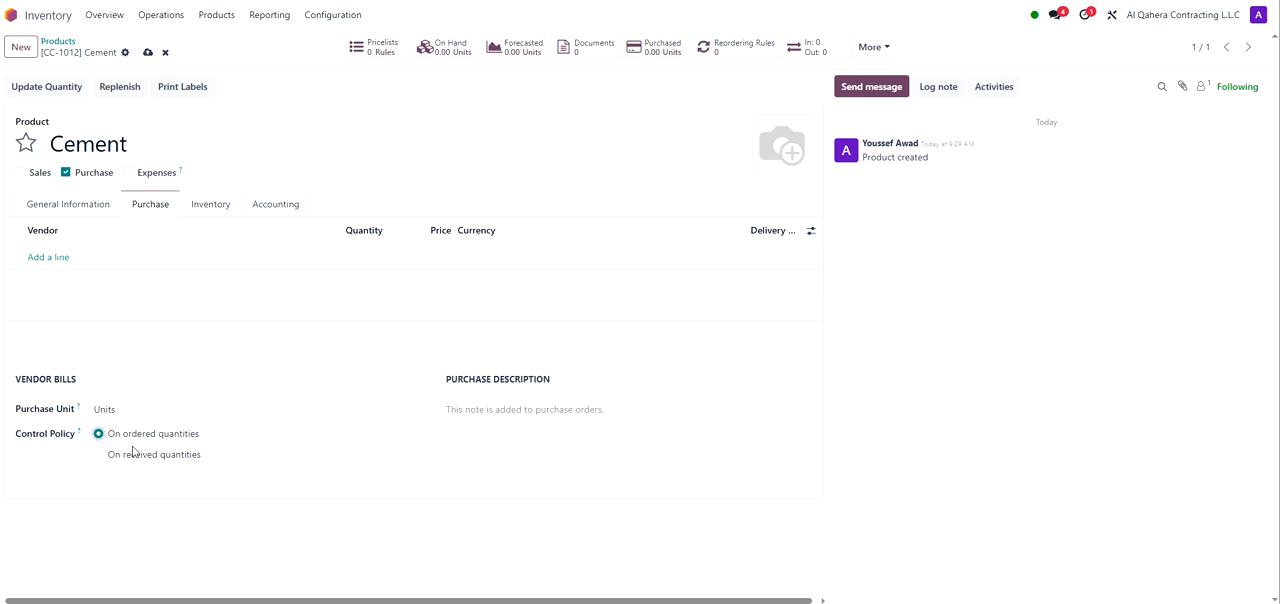
{"action": "left_click", "coordinate": [135, 463]}
Step: Browse the accounting options, including the price difference account choices
{"action": "left_click", "coordinate": [260, 207]}
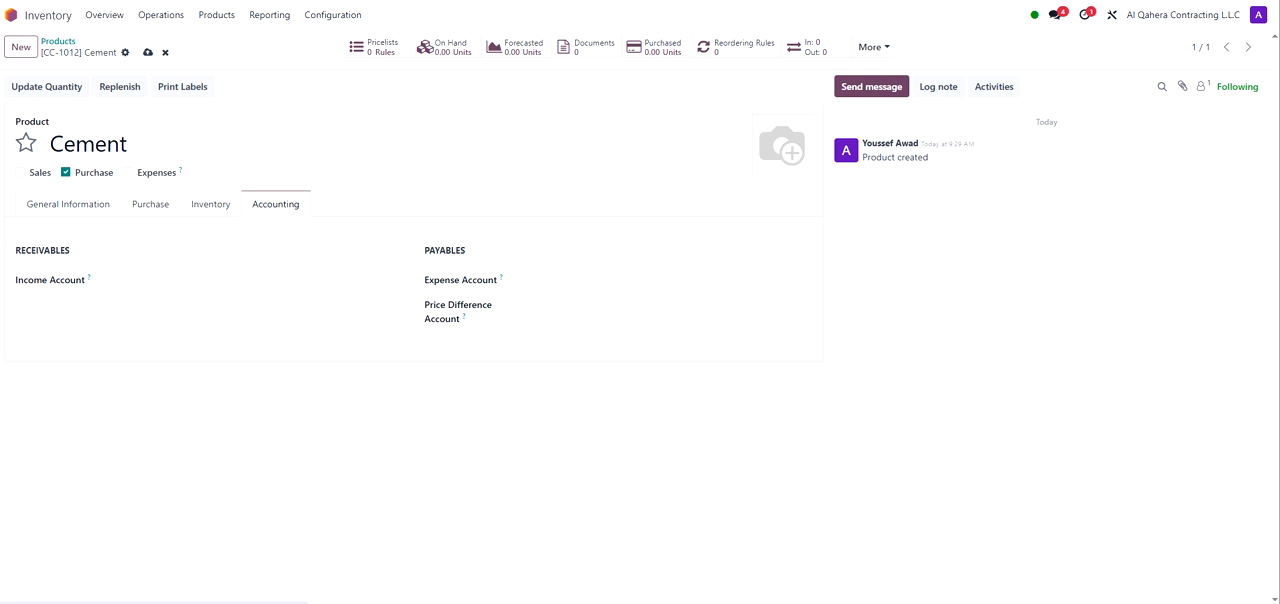
{"action": "left_click", "coordinate": [597, 303]}
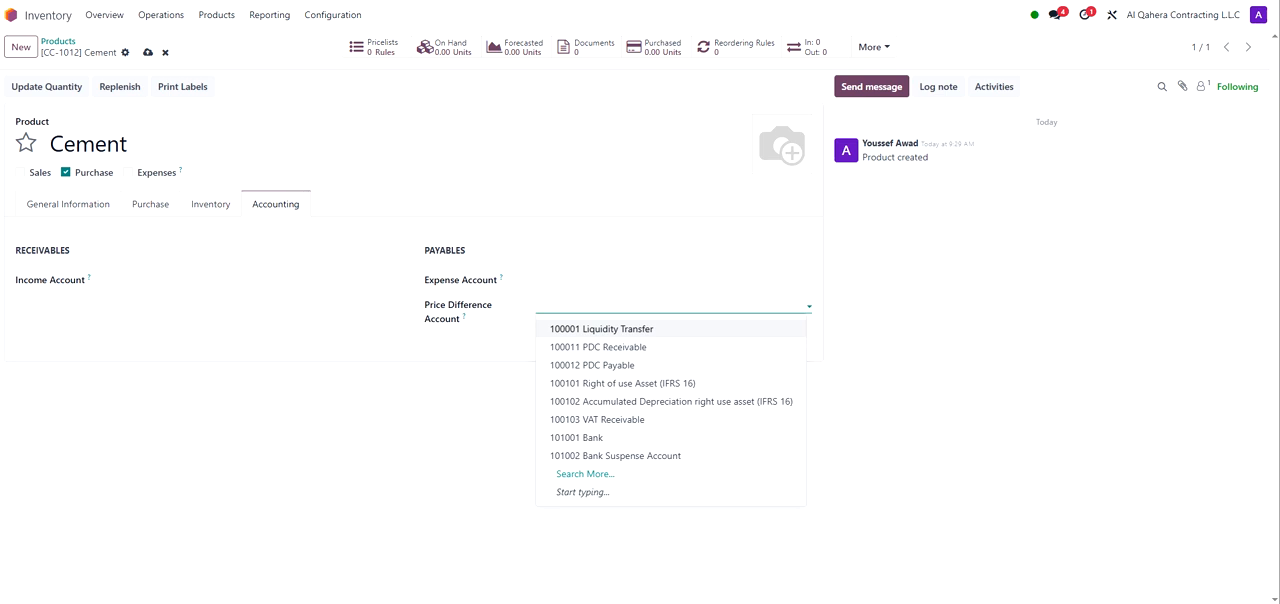
{"action": "left_click", "coordinate": [289, 272]}
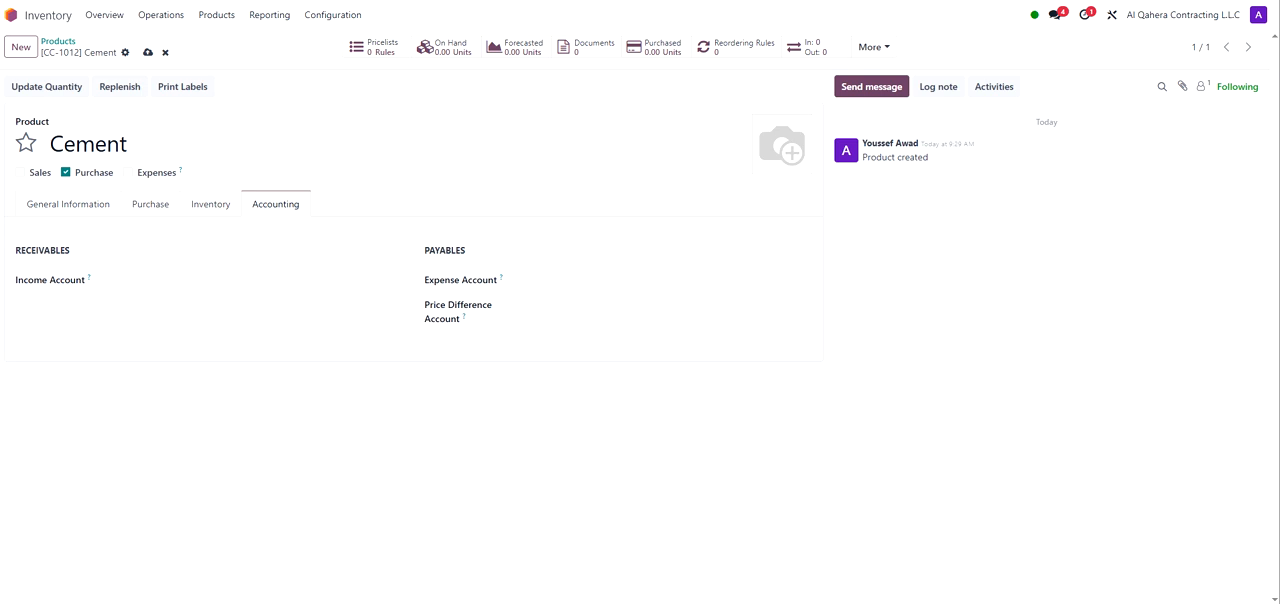
Step: Return to the general information and save the Cement product
{"action": "left_click", "coordinate": [66, 203]}
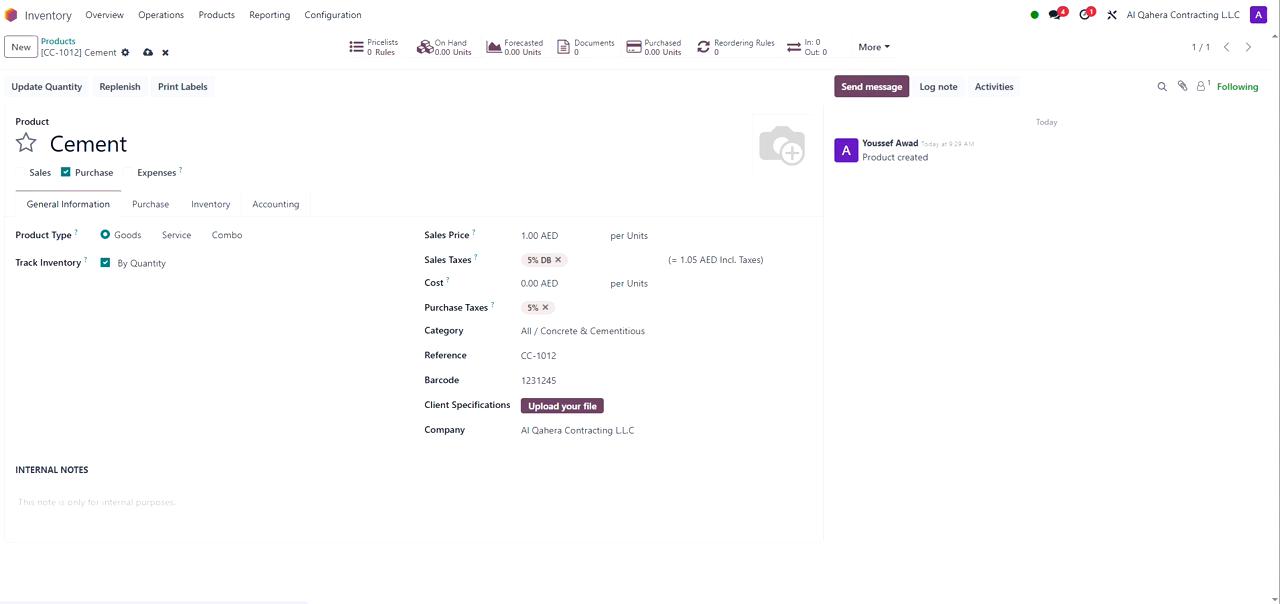
{"action": "left_click", "coordinate": [95, 144]}
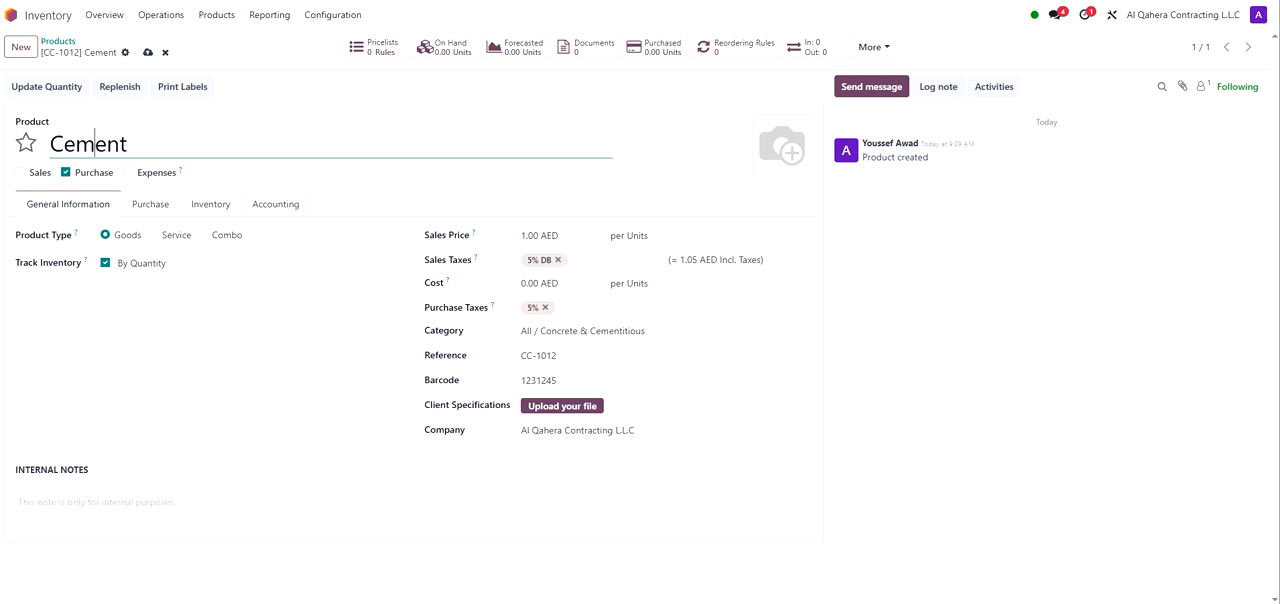
{"action": "left_click", "coordinate": [126, 53]}
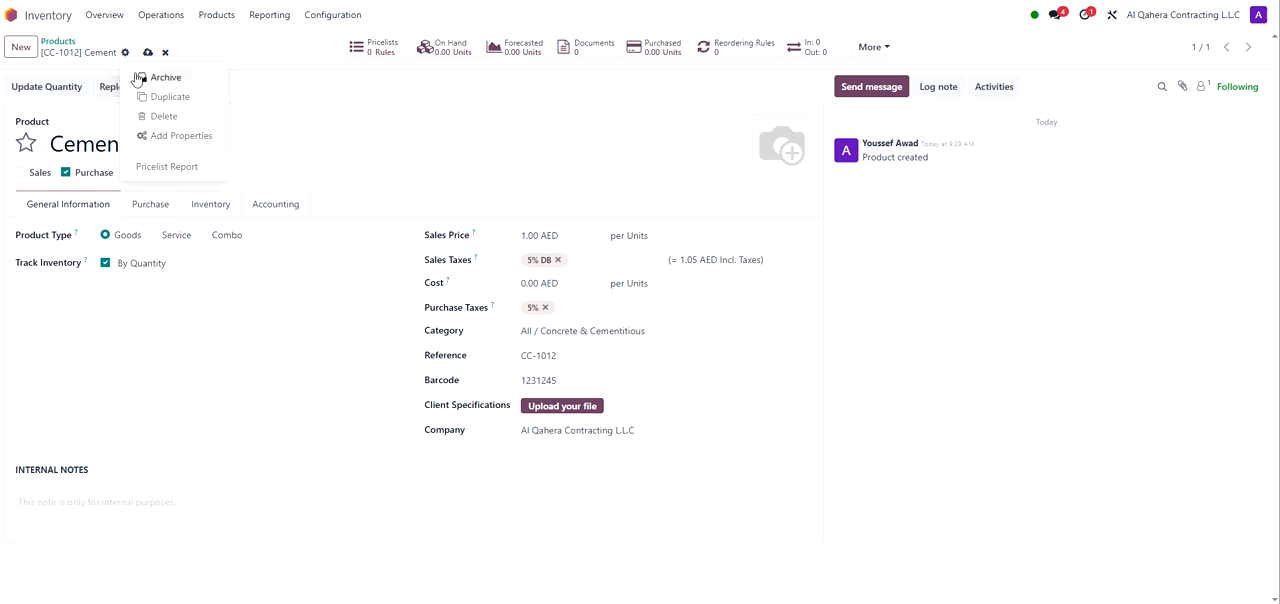
{"action": "left_click", "coordinate": [217, 52]}
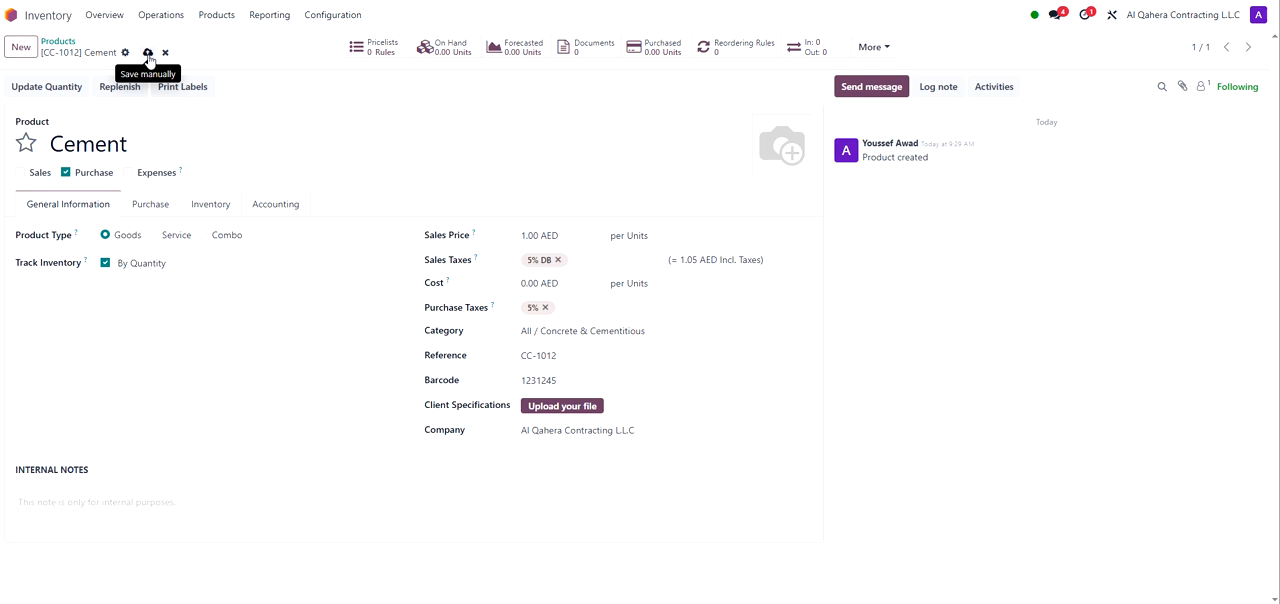
{"action": "left_click", "coordinate": [148, 53]}
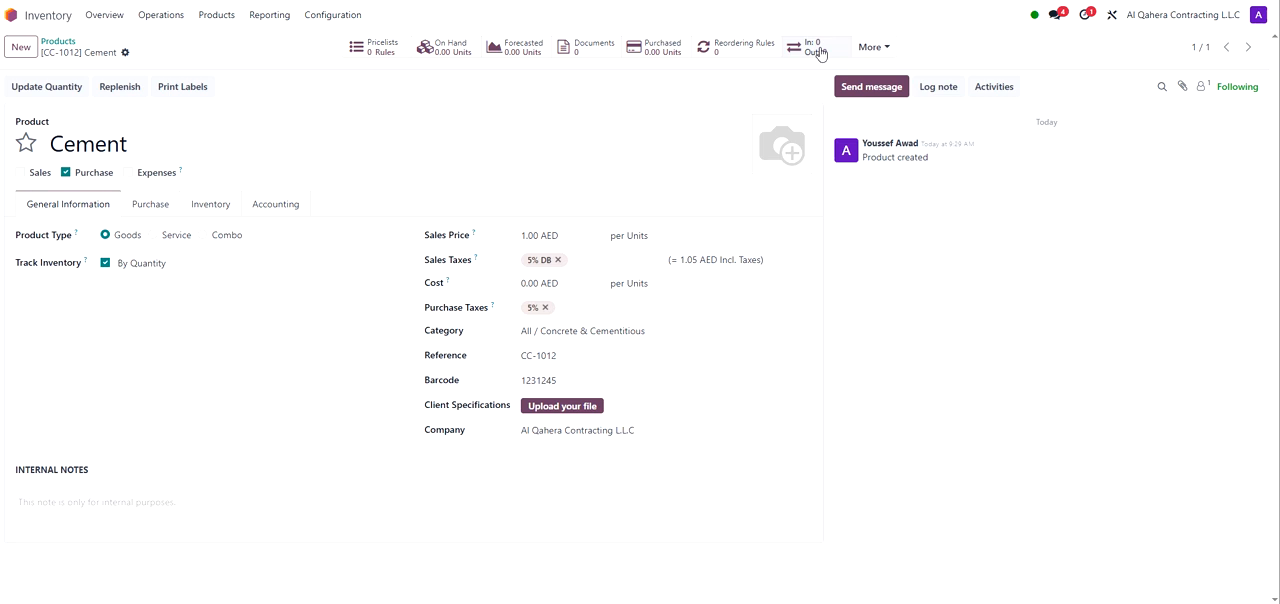
Step: Look through the product's extra options, then open the units of measure categories list
{"action": "left_click", "coordinate": [880, 50]}
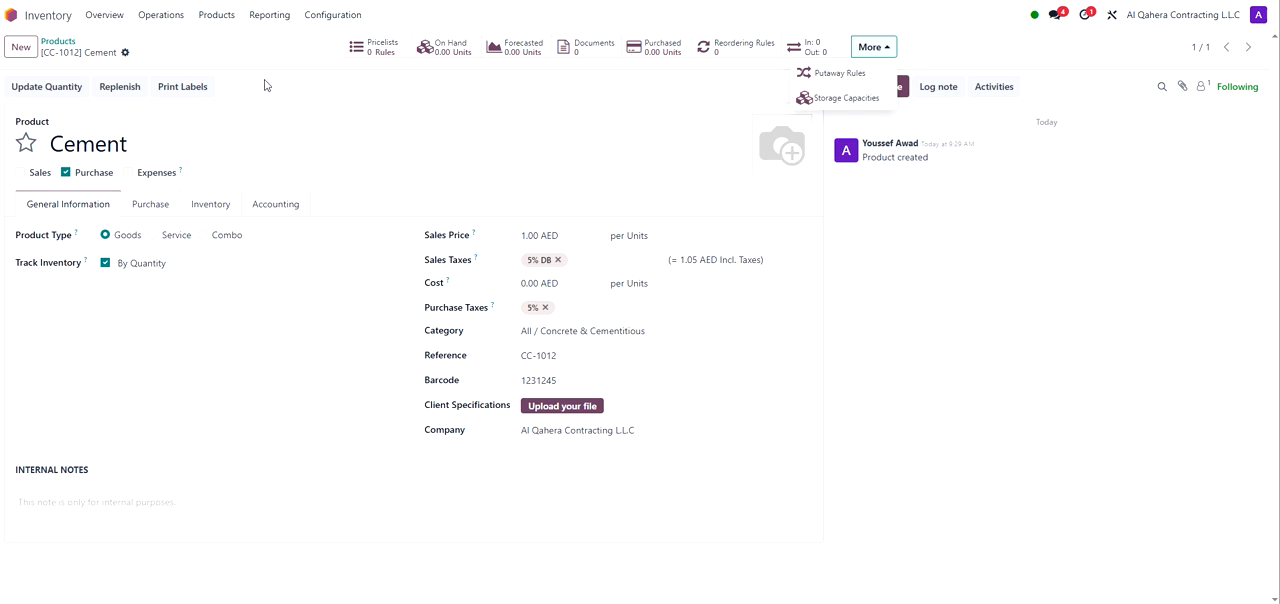
{"action": "left_click", "coordinate": [337, 16]}
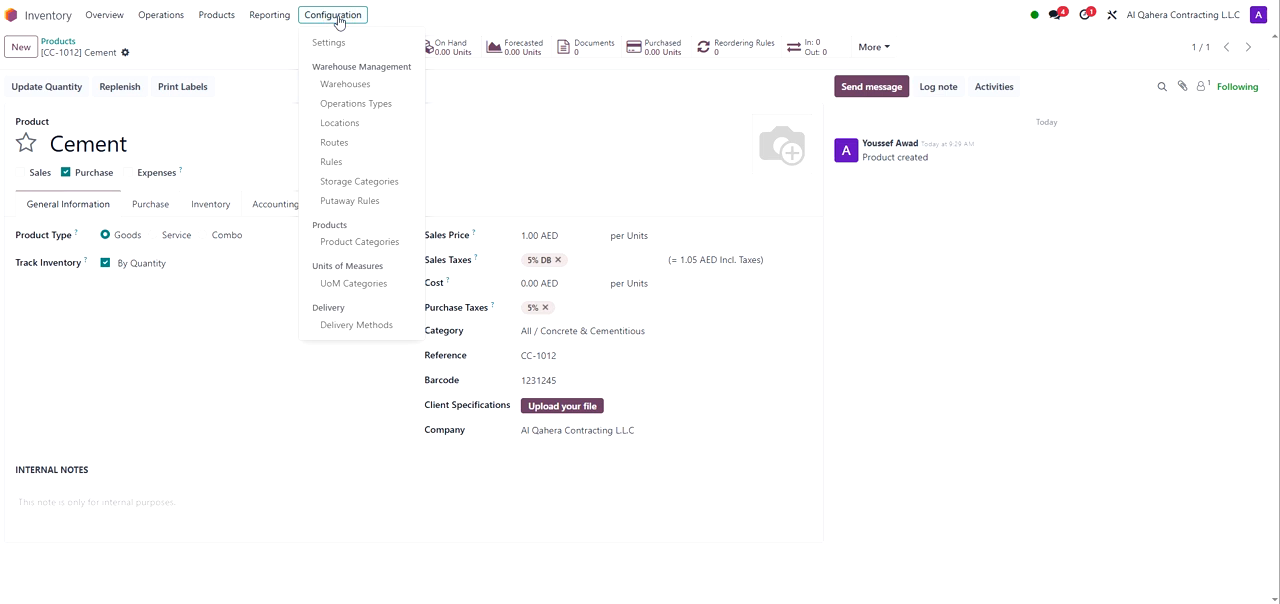
{"action": "left_click", "coordinate": [349, 286]}
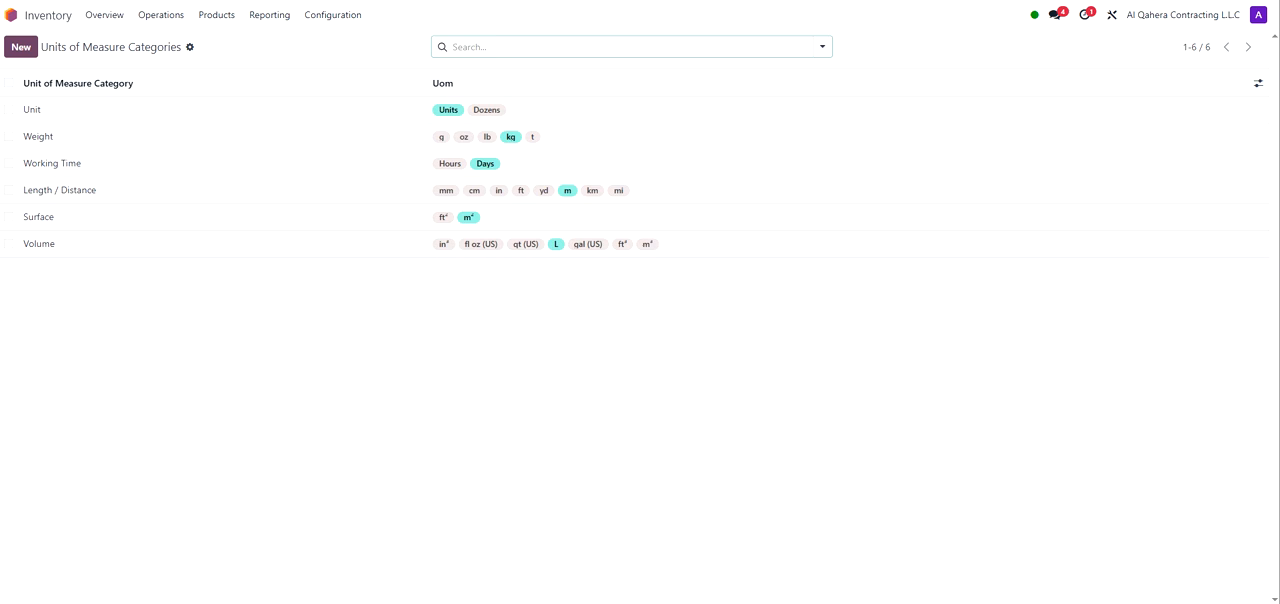
Step: Try a new unit-of-measure category TEST with a Test UOM line, then discard it
{"action": "left_click", "coordinate": [22, 47]}
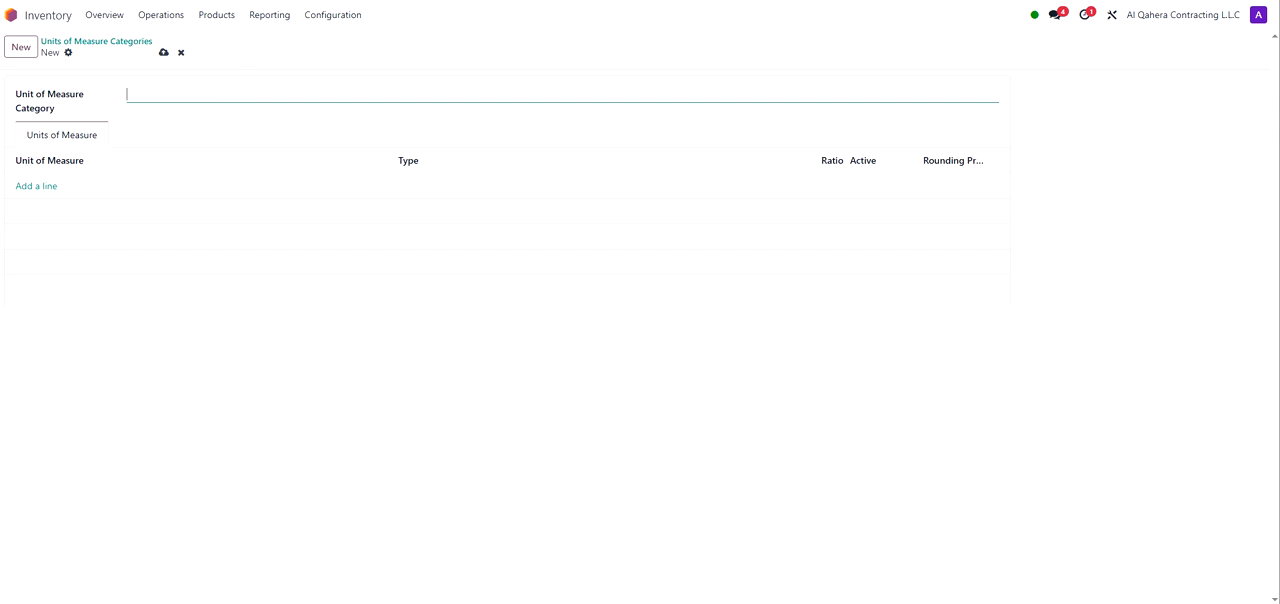
{"action": "type", "text": "TEST"}
{"action": "left_click", "coordinate": [40, 188]}
{"action": "left_click", "coordinate": [44, 186]}
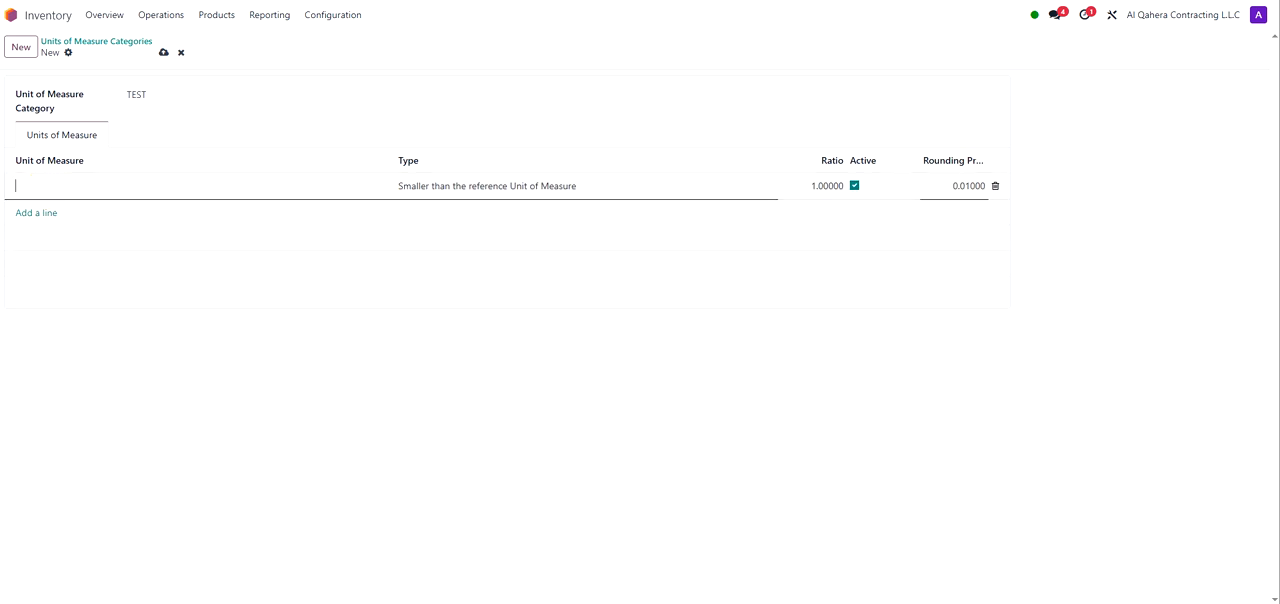
{"action": "type", "text": "Y"}
{"action": "key", "text": "BackSpace"}
{"action": "type", "text": "Test UOM"}
{"action": "left_click", "coordinate": [470, 186]}
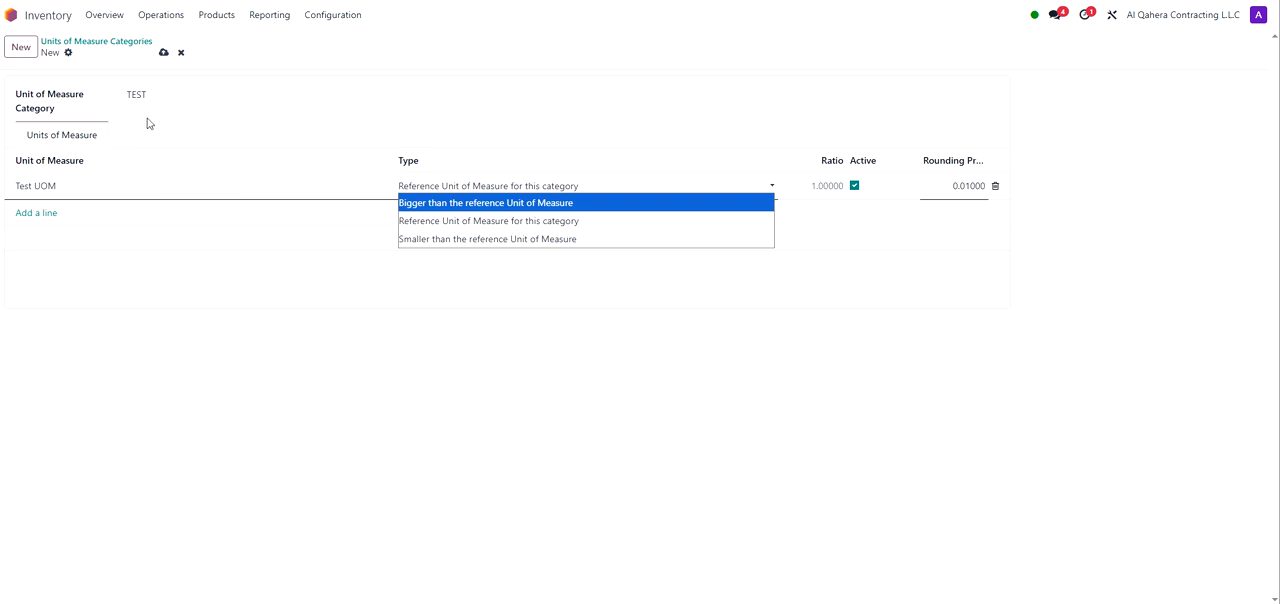
{"action": "left_click", "coordinate": [180, 54]}
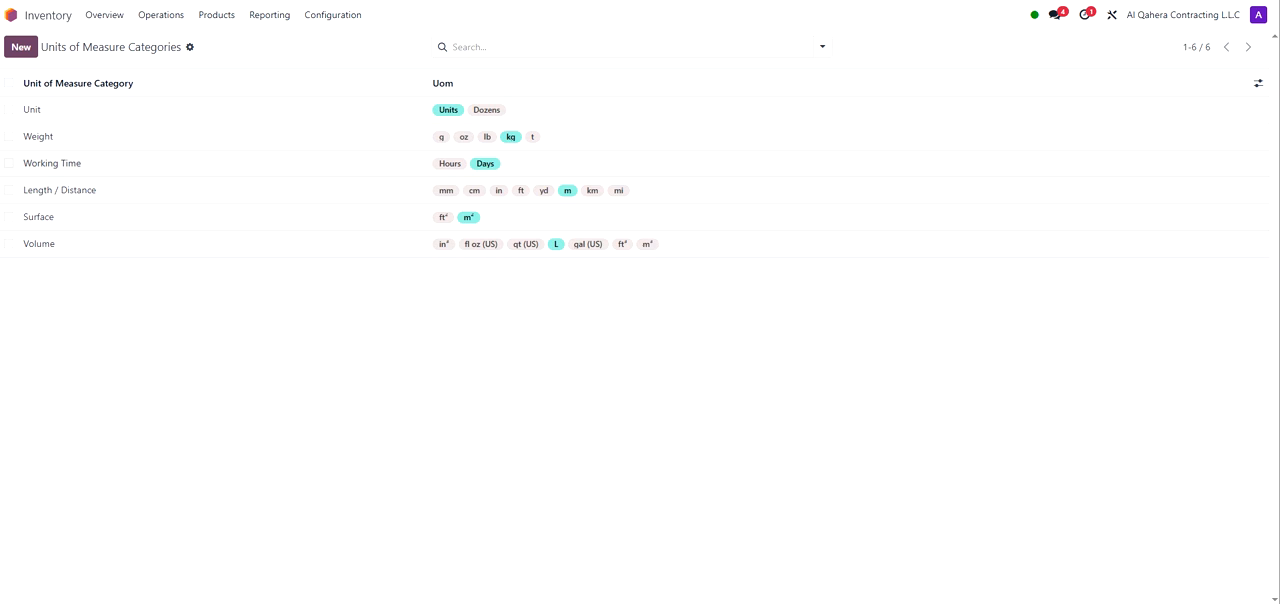
Step: Open the Al Qahera Contracting warehouse and review its name, short name and shipment options
{"action": "left_click", "coordinate": [331, 20]}
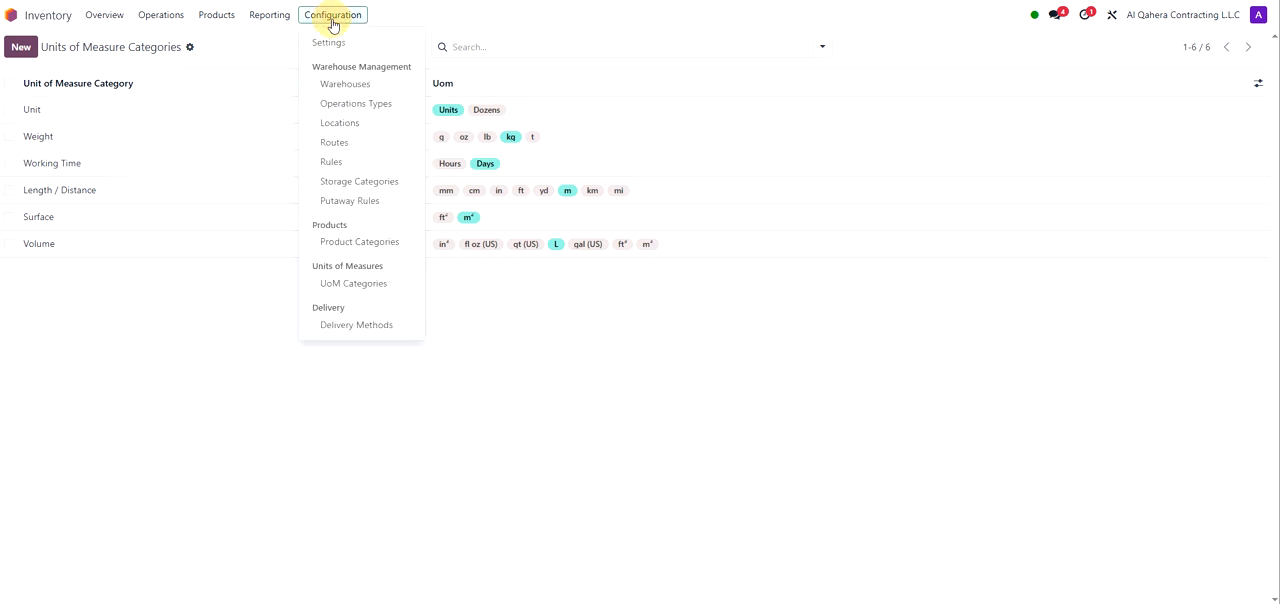
{"action": "left_click", "coordinate": [356, 95]}
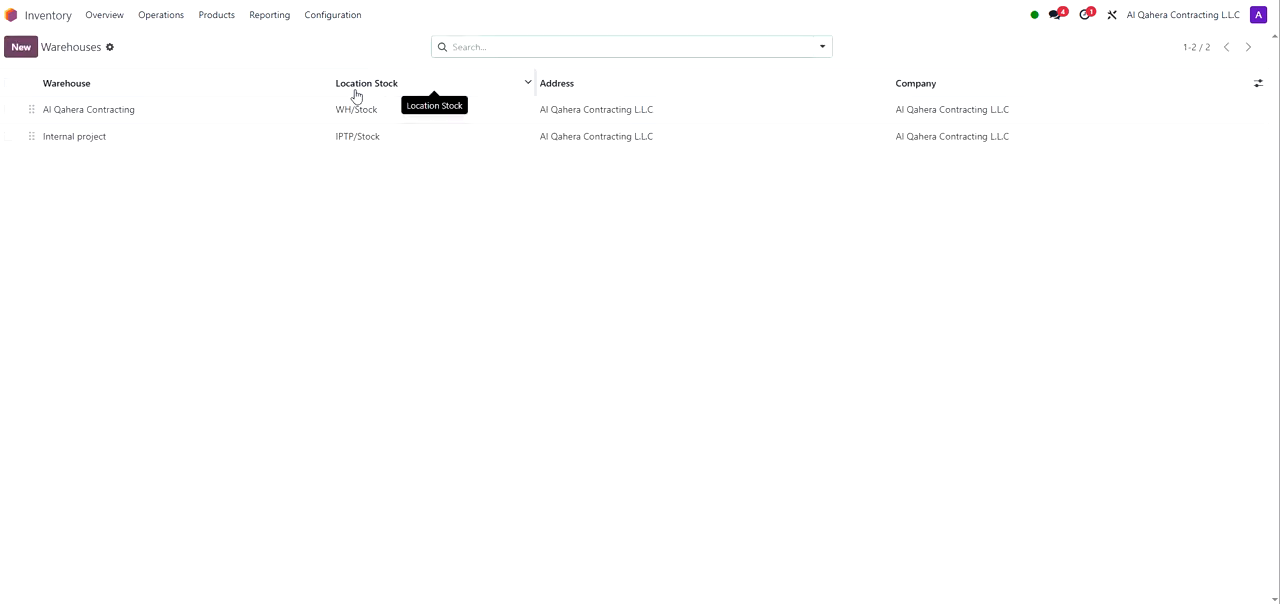
{"action": "left_click", "coordinate": [83, 114]}
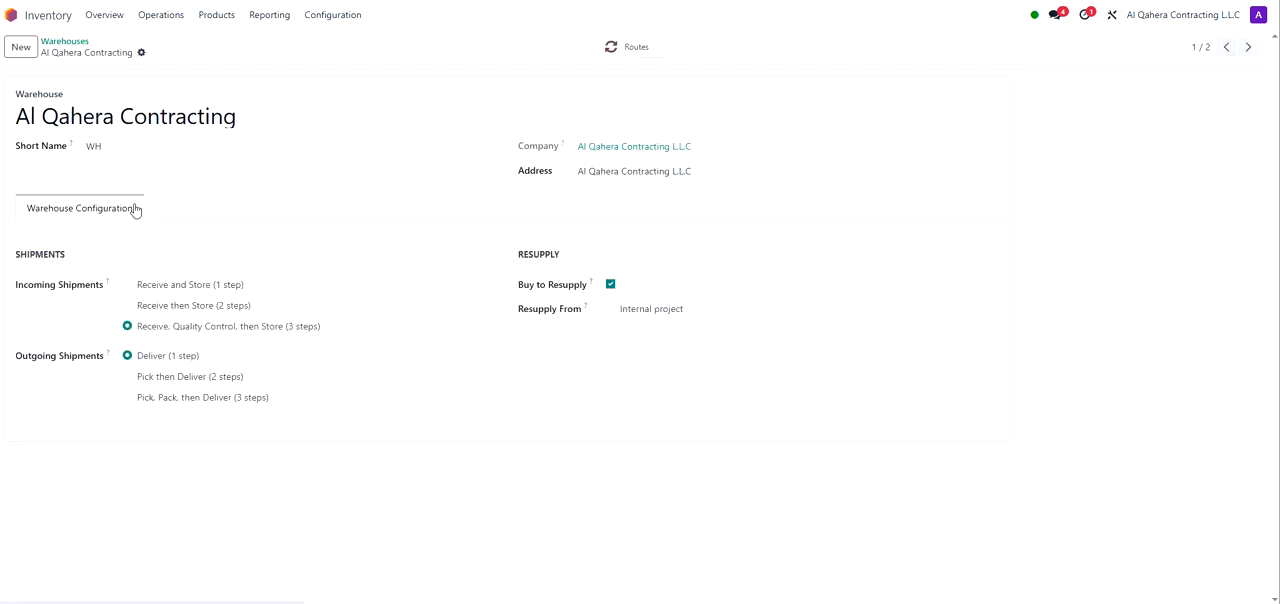
{"action": "left_click", "coordinate": [160, 116]}
{"action": "double_click", "coordinate": [160, 116]}
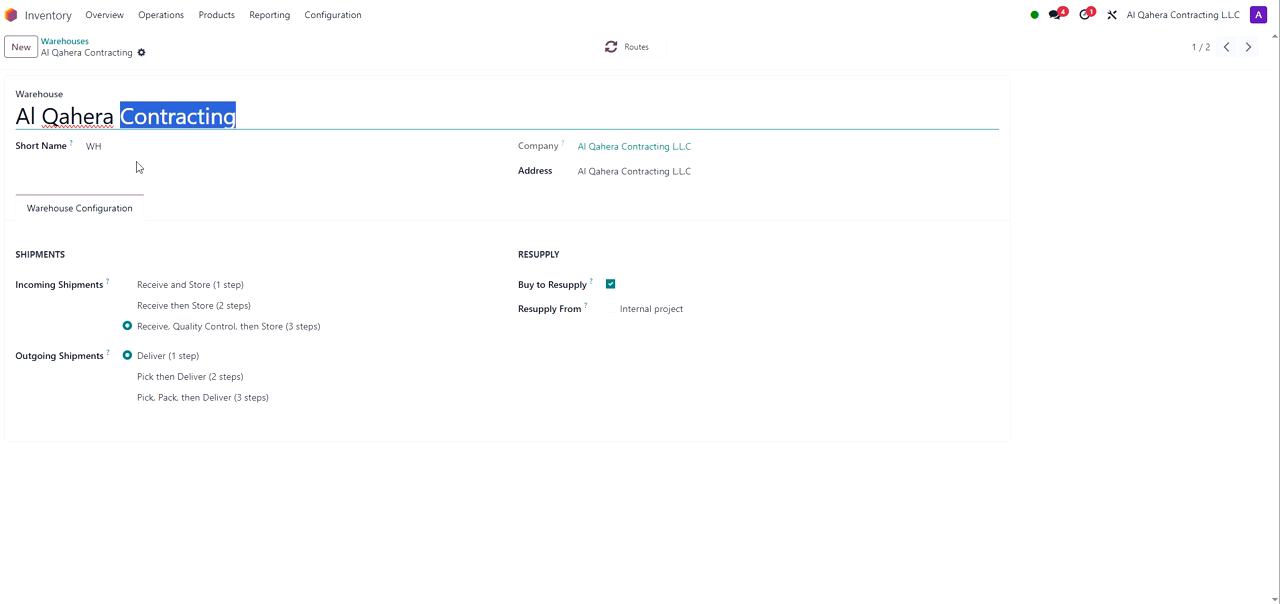
{"action": "left_click", "coordinate": [104, 146]}
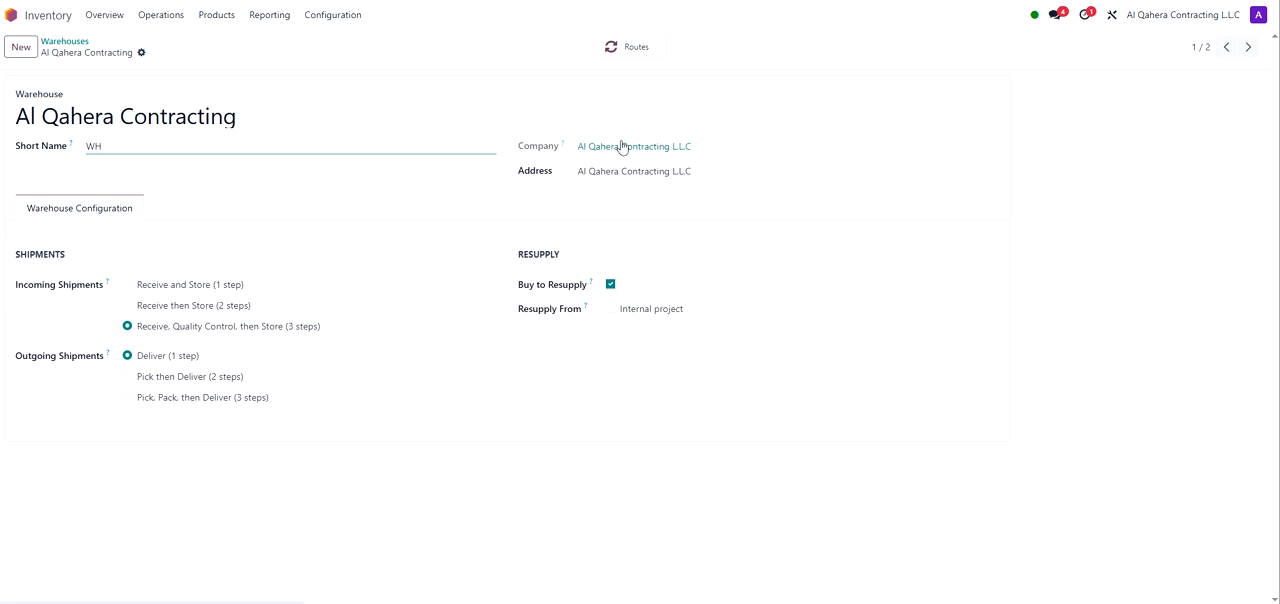
{"action": "double_click", "coordinate": [165, 112]}
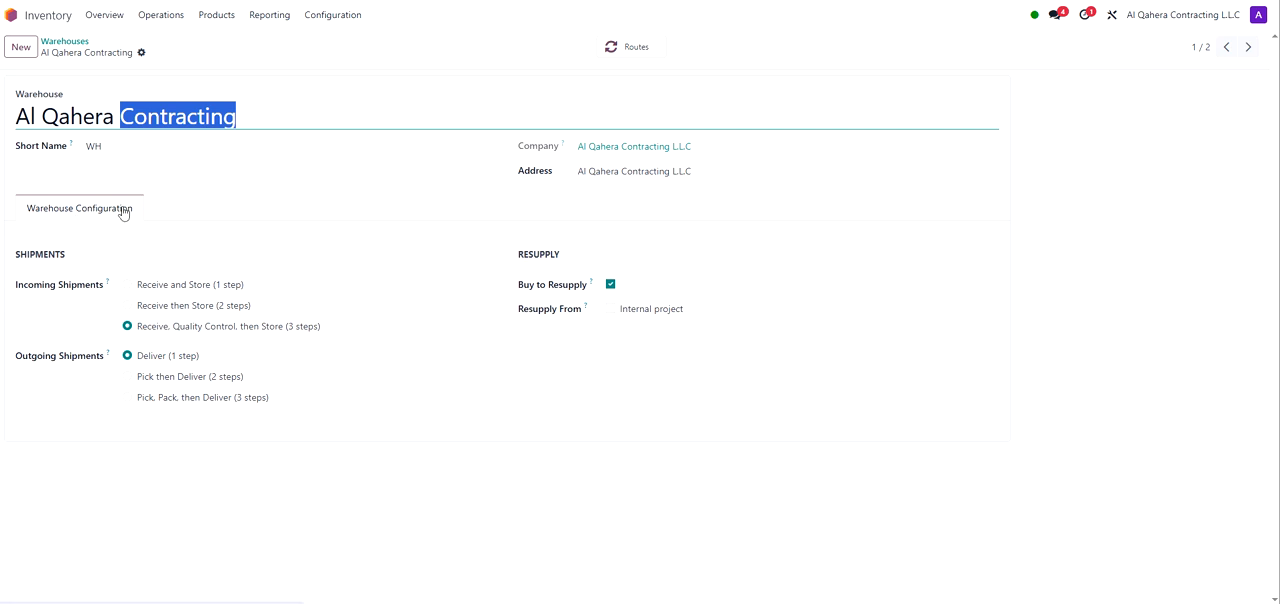
{"action": "left_click_drag", "start_coordinate": [66, 254], "coordinate": [17, 254]}
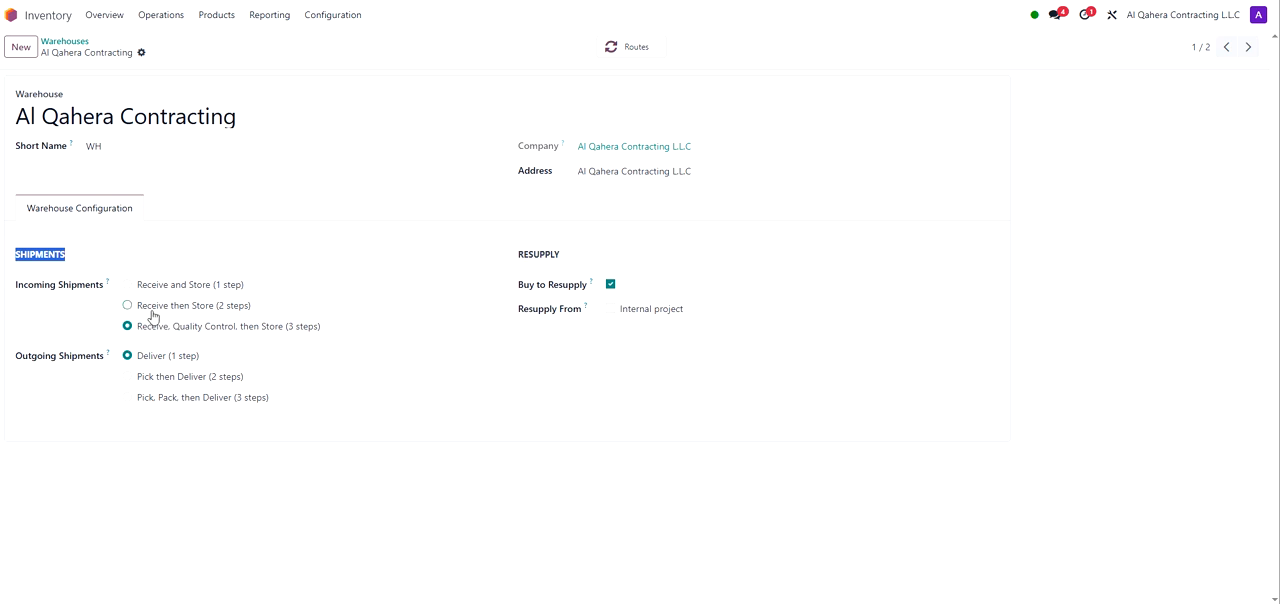
{"action": "left_click_drag", "start_coordinate": [253, 309], "coordinate": [141, 308]}
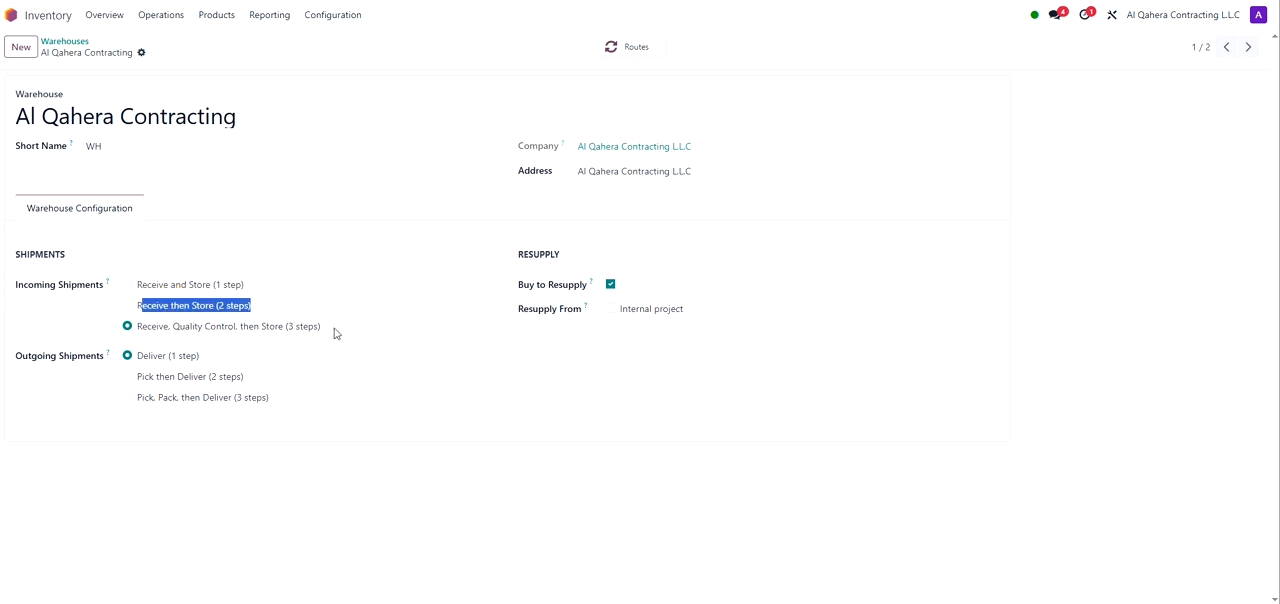
{"action": "left_click_drag", "start_coordinate": [334, 331], "coordinate": [300, 334]}
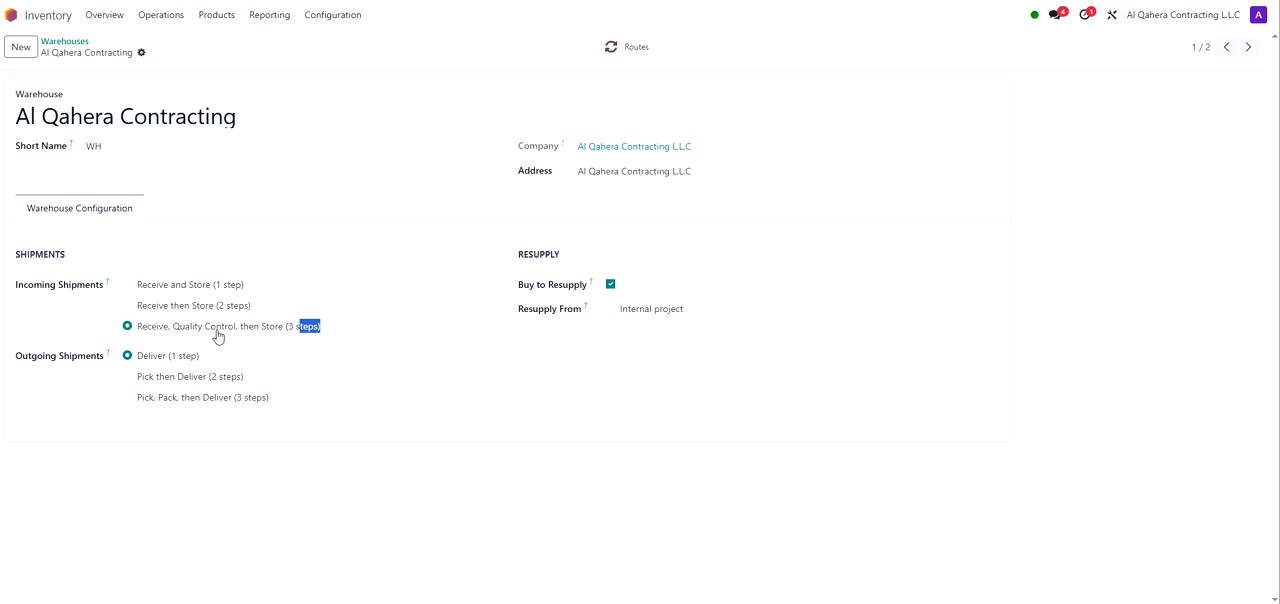
Step: Keep Buy to Resupply enabled, enable resupply from Internal project, save the warehouse and reload
{"action": "left_click", "coordinate": [320, 293]}
{"action": "left_click_drag", "start_coordinate": [514, 290], "coordinate": [540, 289]}
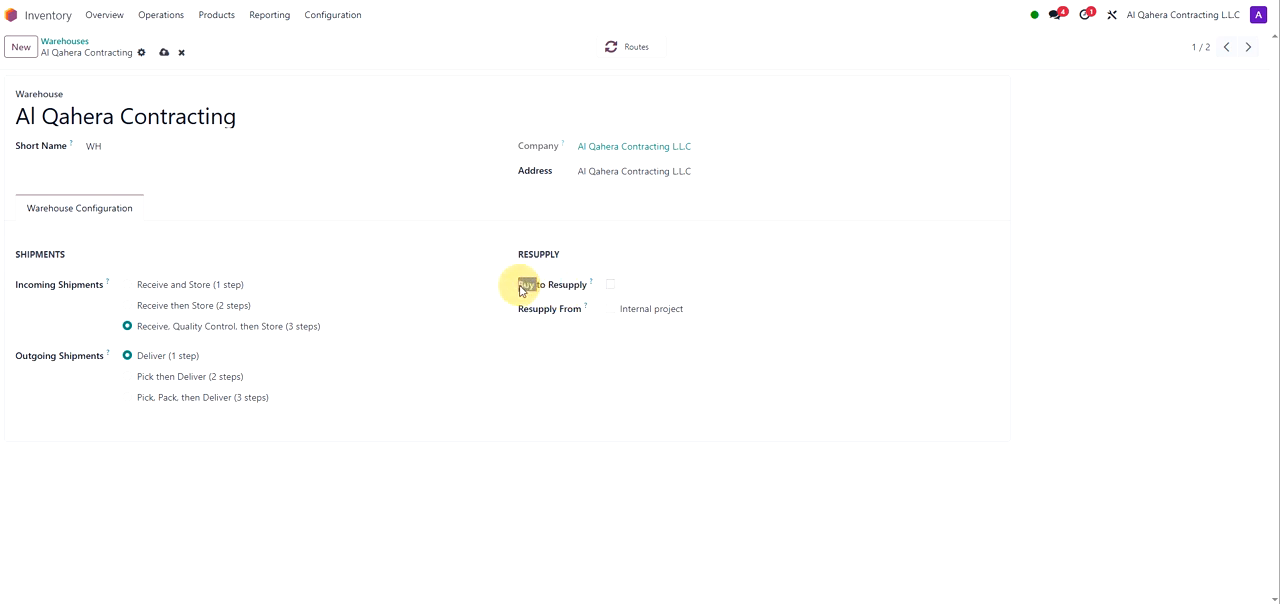
{"action": "double_click", "coordinate": [530, 288]}
{"action": "left_click", "coordinate": [611, 285]}
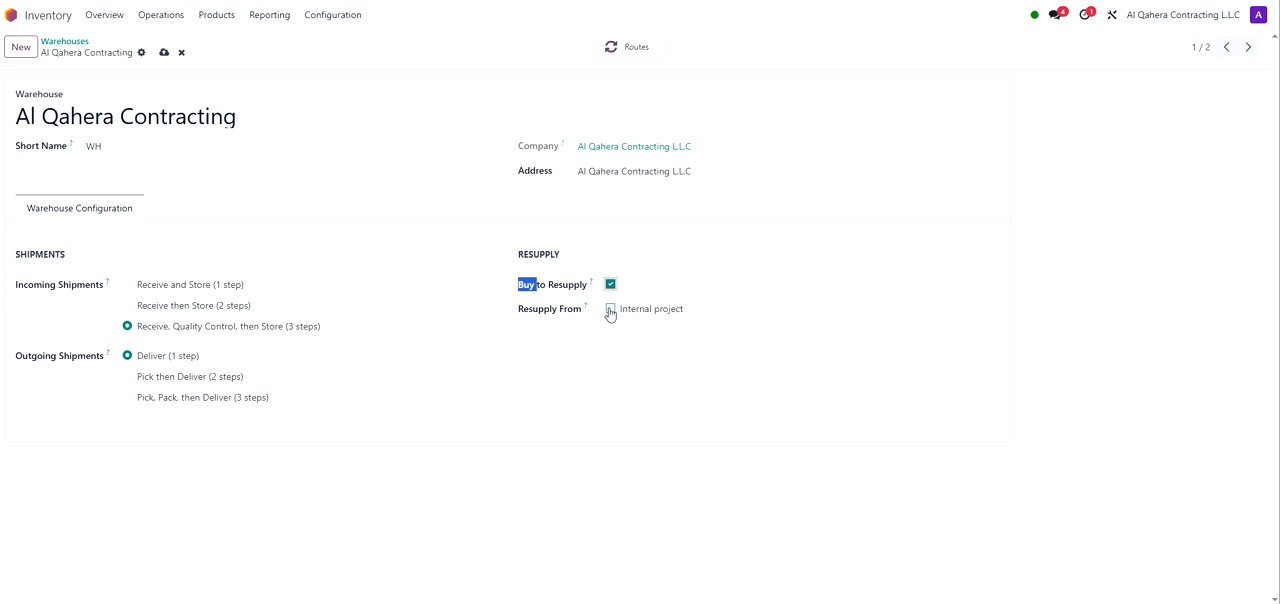
{"action": "left_click", "coordinate": [610, 308]}
{"action": "left_click", "coordinate": [164, 52]}
{"action": "key", "text": "F5"}
Step: Open the internal locations list, then the receipts list
{"action": "left_click", "coordinate": [335, 17]}
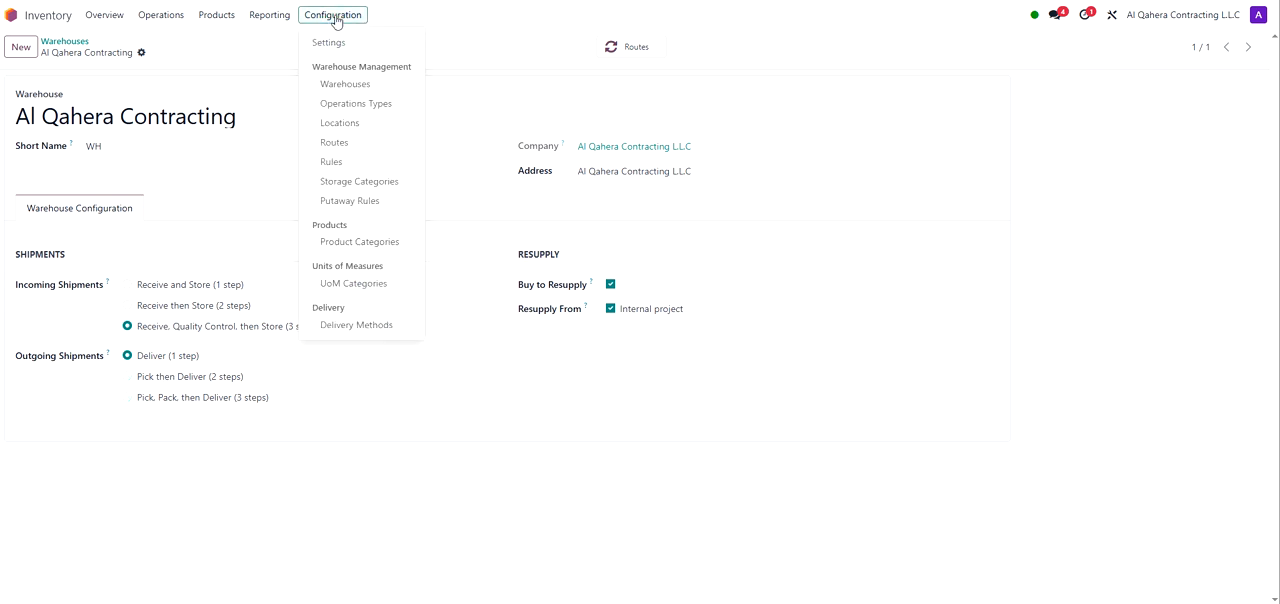
{"action": "left_click", "coordinate": [340, 123]}
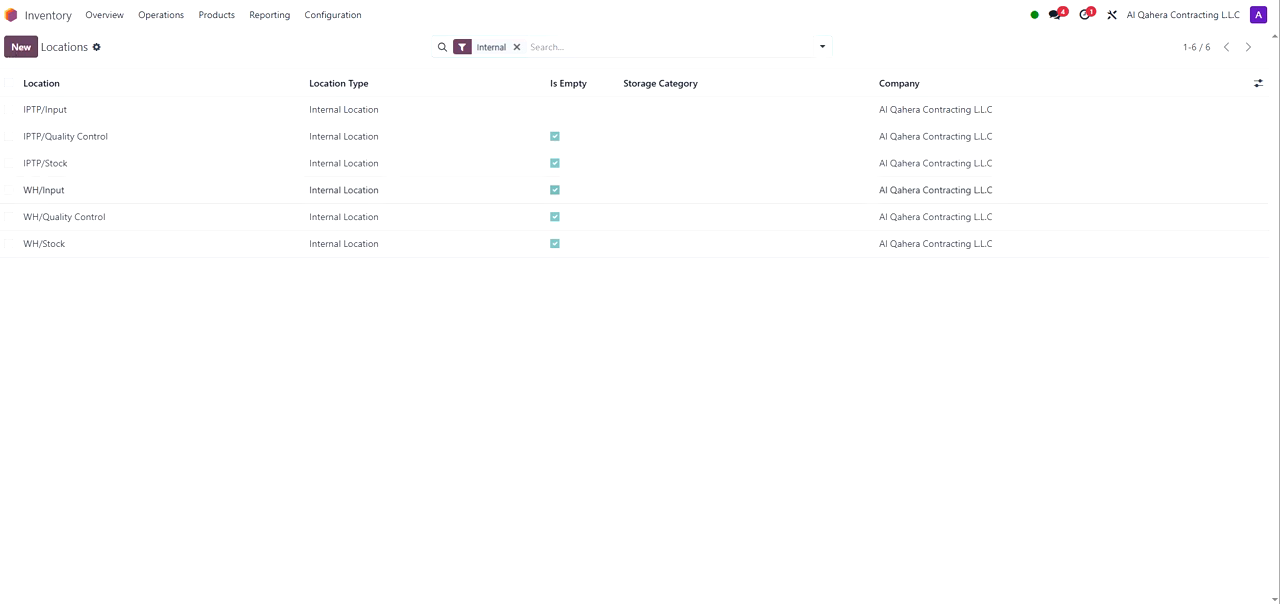
{"action": "left_click", "coordinate": [152, 20]}
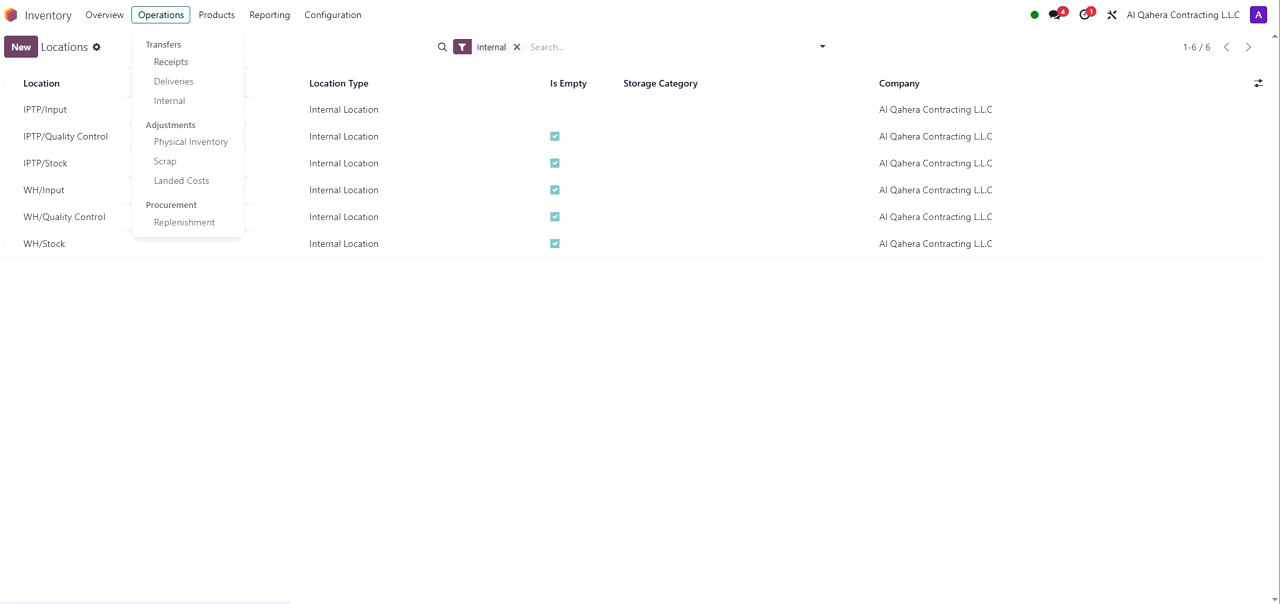
{"action": "left_click", "coordinate": [188, 66]}
{"action": "left_click", "coordinate": [188, 64]}
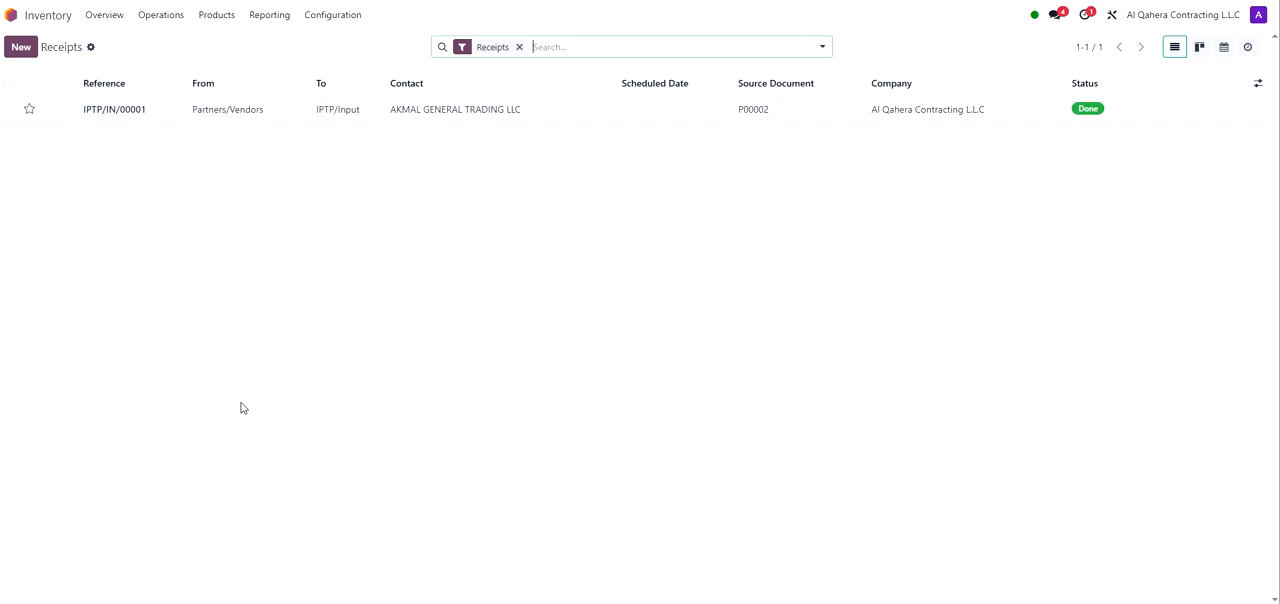
Step: Create a new receipt from a vendor with operation type Al Qahera Contracting: Receipts
{"action": "left_click", "coordinate": [22, 48]}
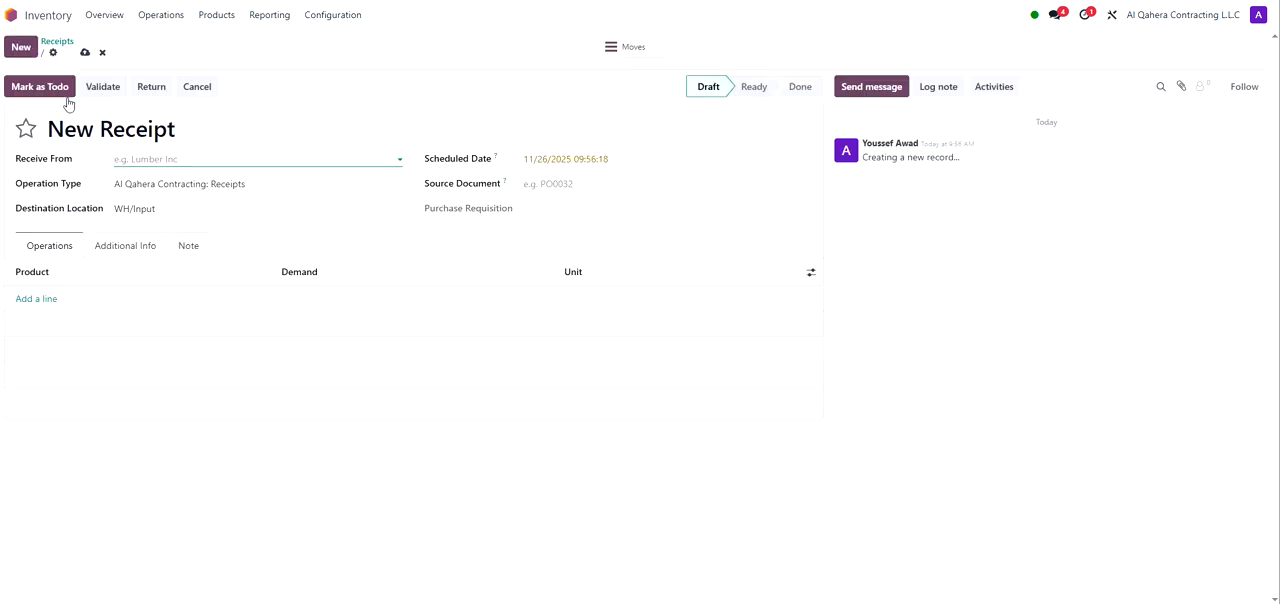
{"action": "left_click", "coordinate": [171, 158]}
{"action": "left_click", "coordinate": [214, 232]}
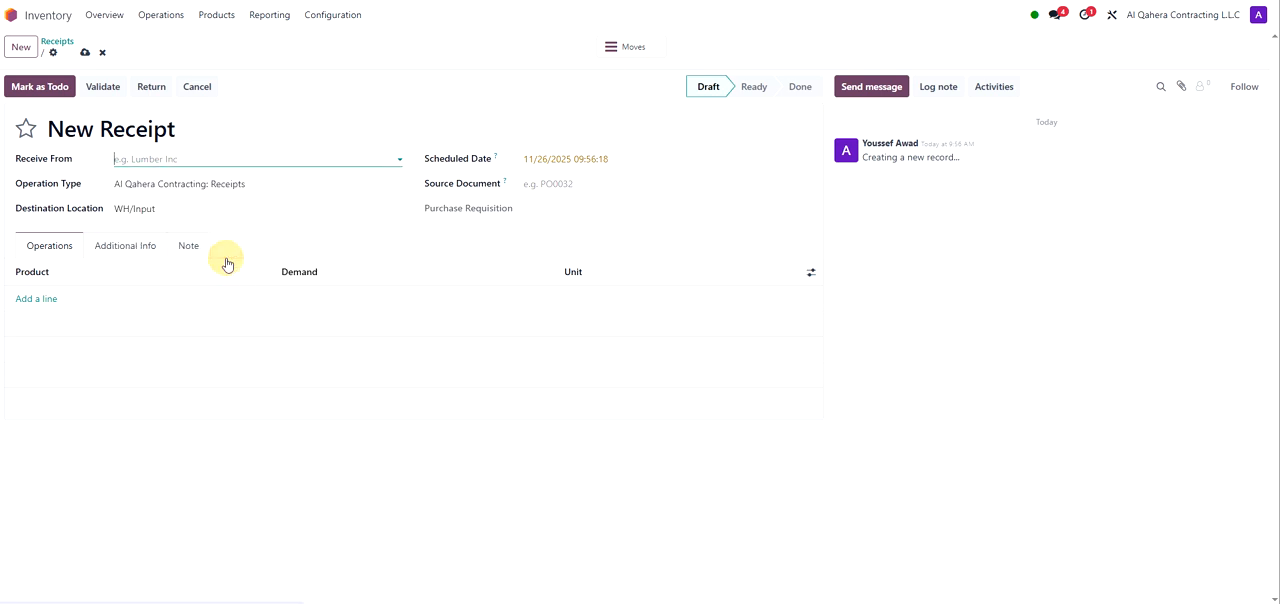
{"action": "left_click", "coordinate": [186, 184]}
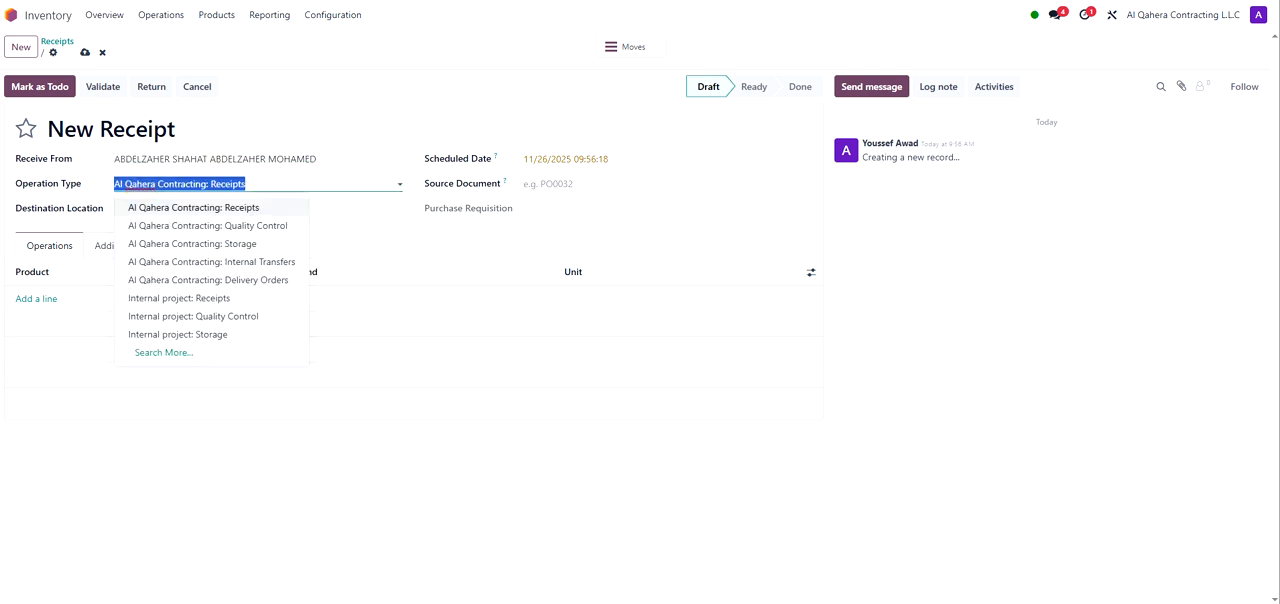
{"action": "left_click", "coordinate": [193, 208]}
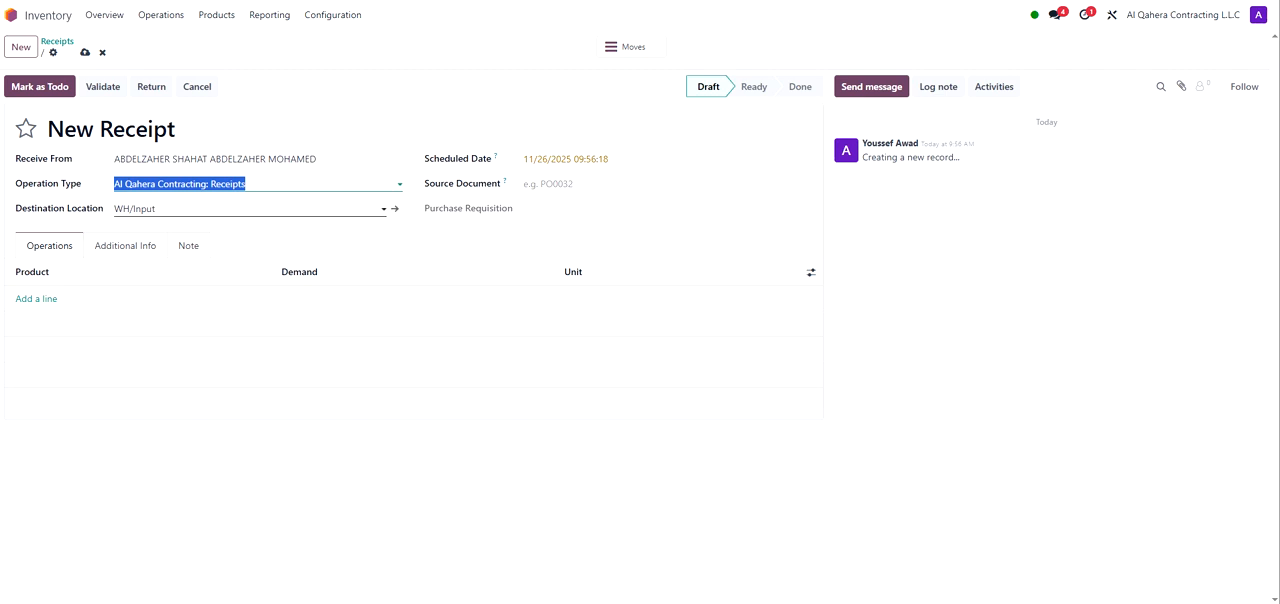
Step: Add product lines for [453219] Tile Emco 4.4" and [CC-1012] Cement to the receipt
{"action": "left_click", "coordinate": [47, 300]}
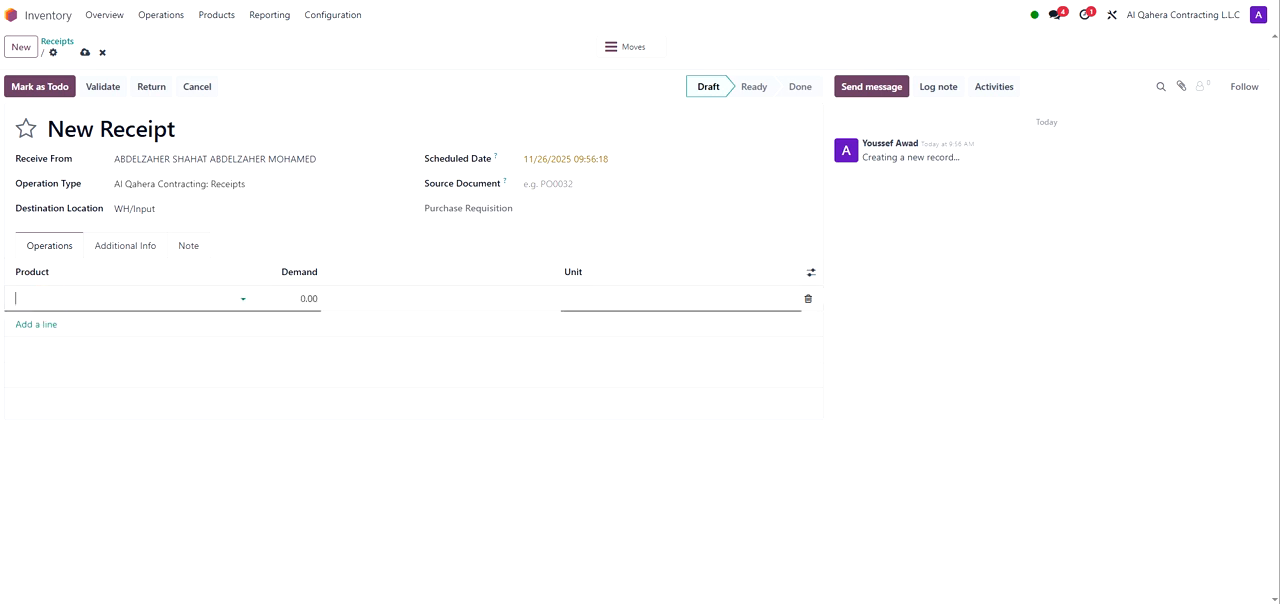
{"action": "left_click", "coordinate": [56, 327]}
{"action": "left_click", "coordinate": [54, 326]}
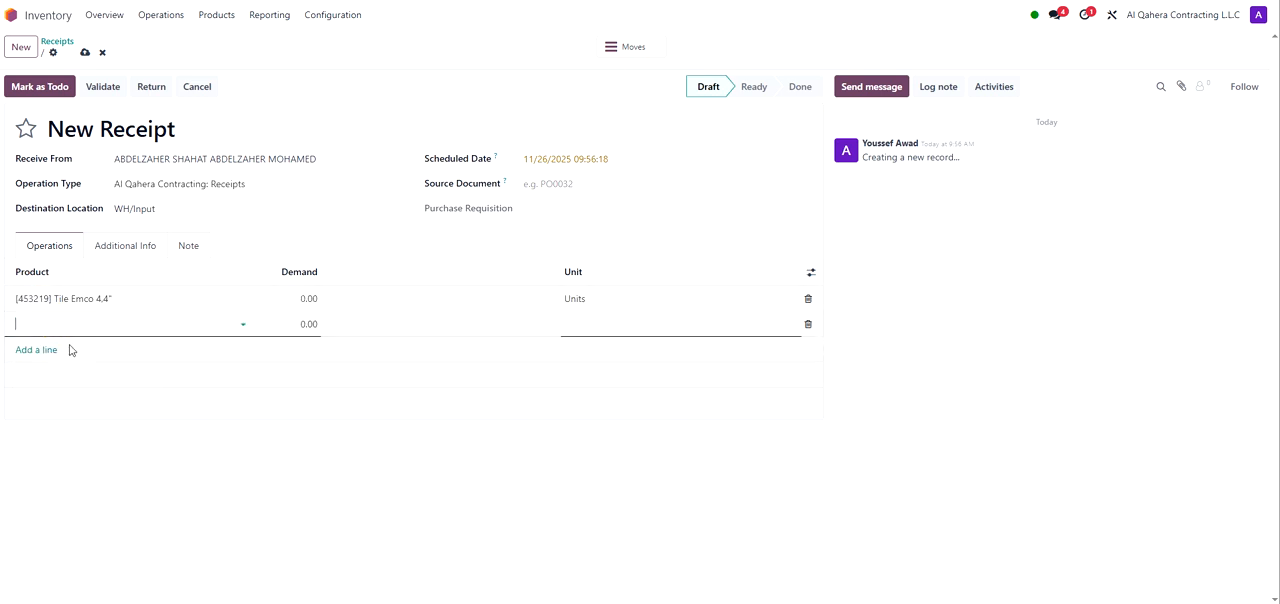
{"action": "left_click", "coordinate": [72, 366]}
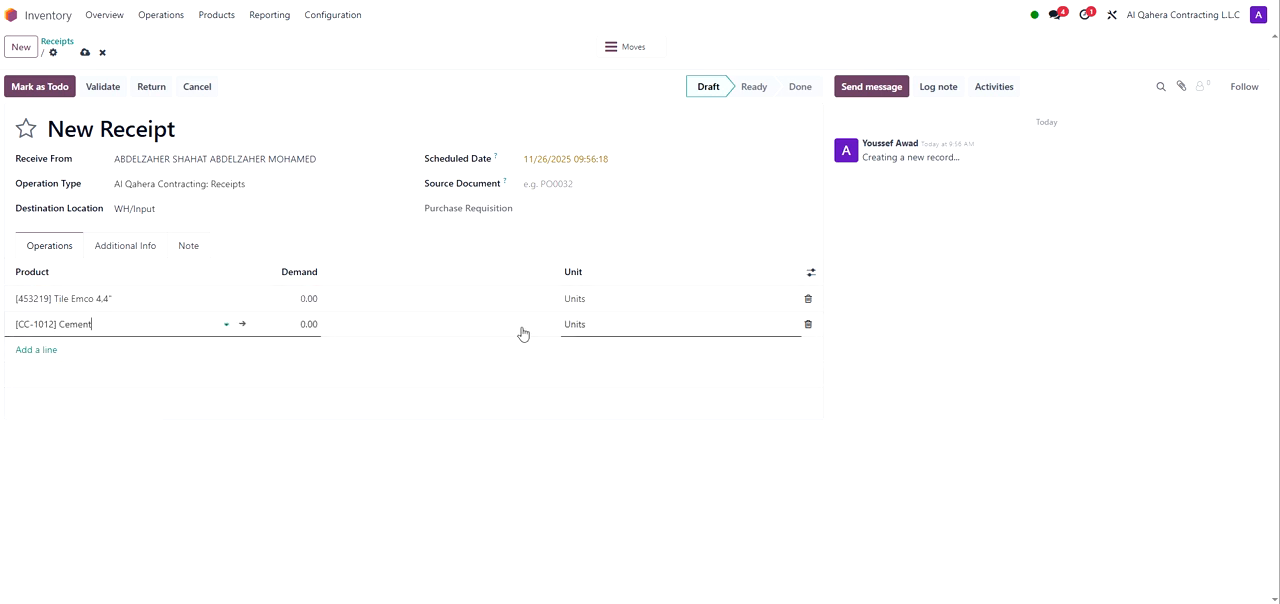
{"action": "left_click", "coordinate": [308, 323]}
Step: Set the receipt's project to Internal in its additional info and open the note field
{"action": "left_click", "coordinate": [140, 246]}
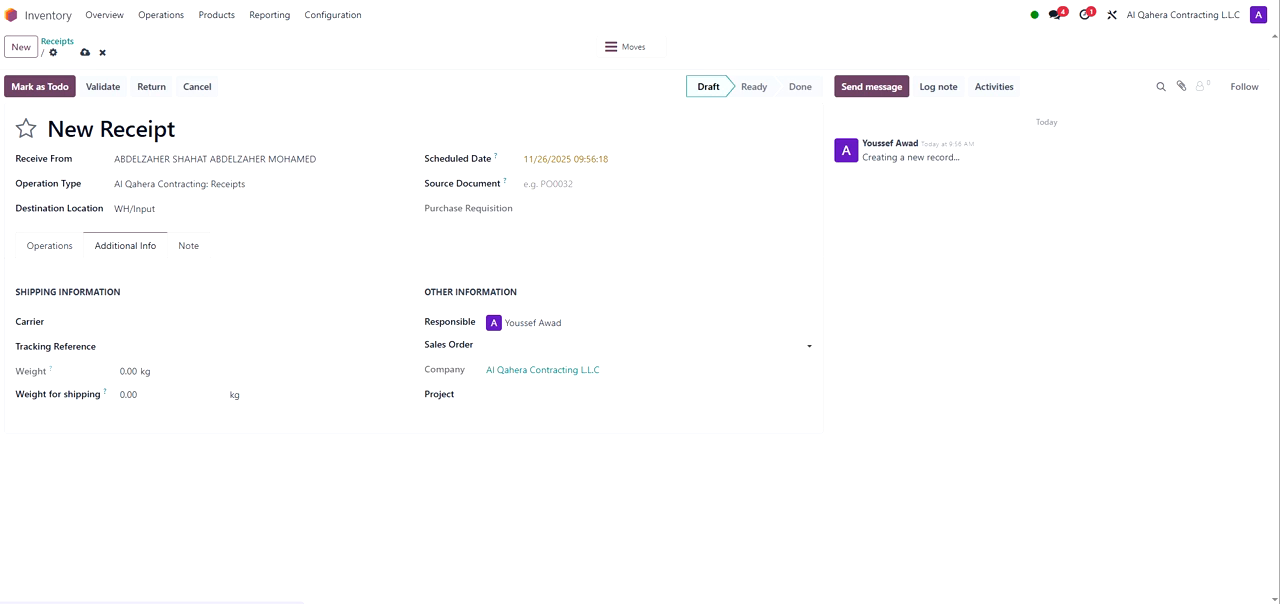
{"action": "left_click", "coordinate": [504, 394]}
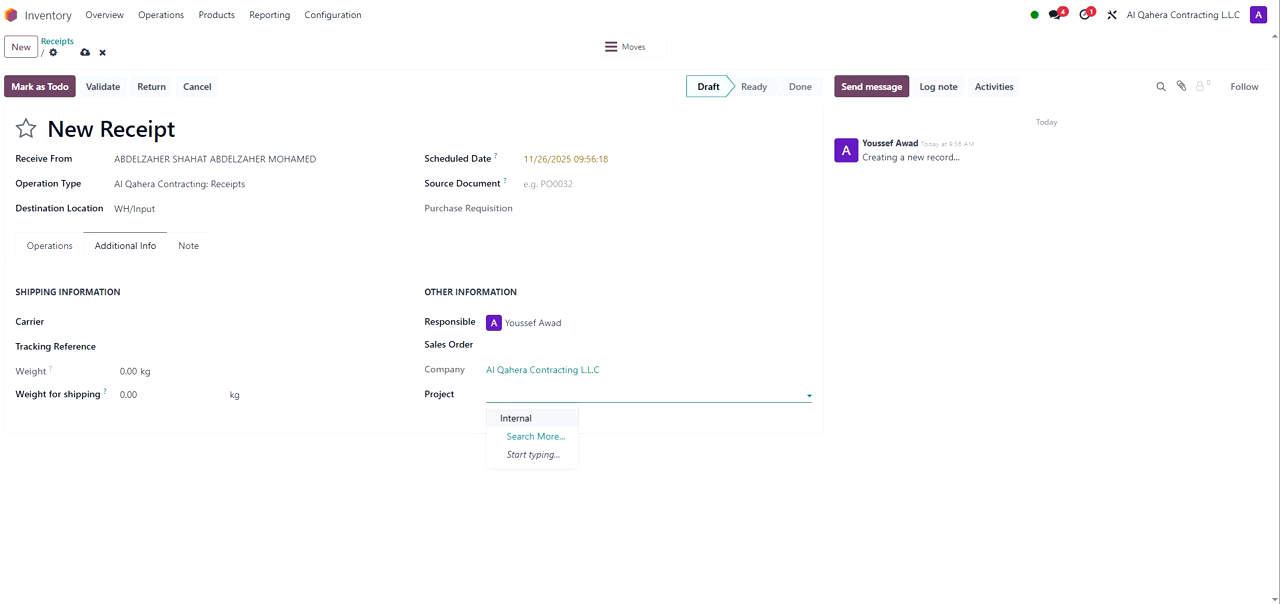
{"action": "left_click", "coordinate": [527, 425]}
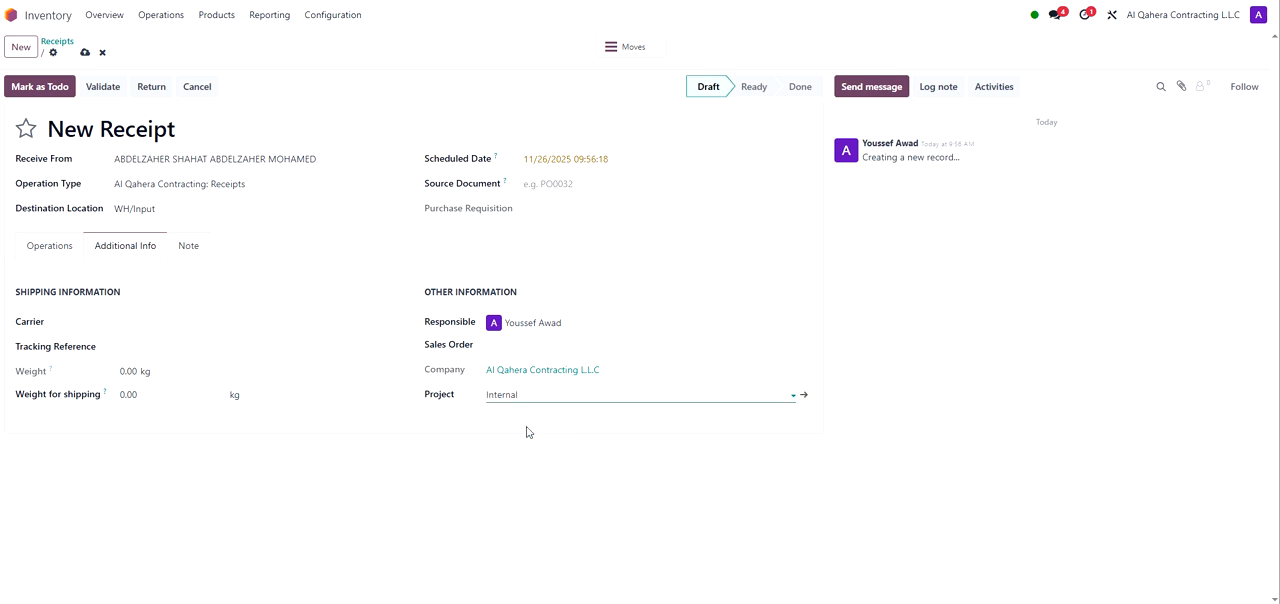
{"action": "left_click", "coordinate": [197, 250]}
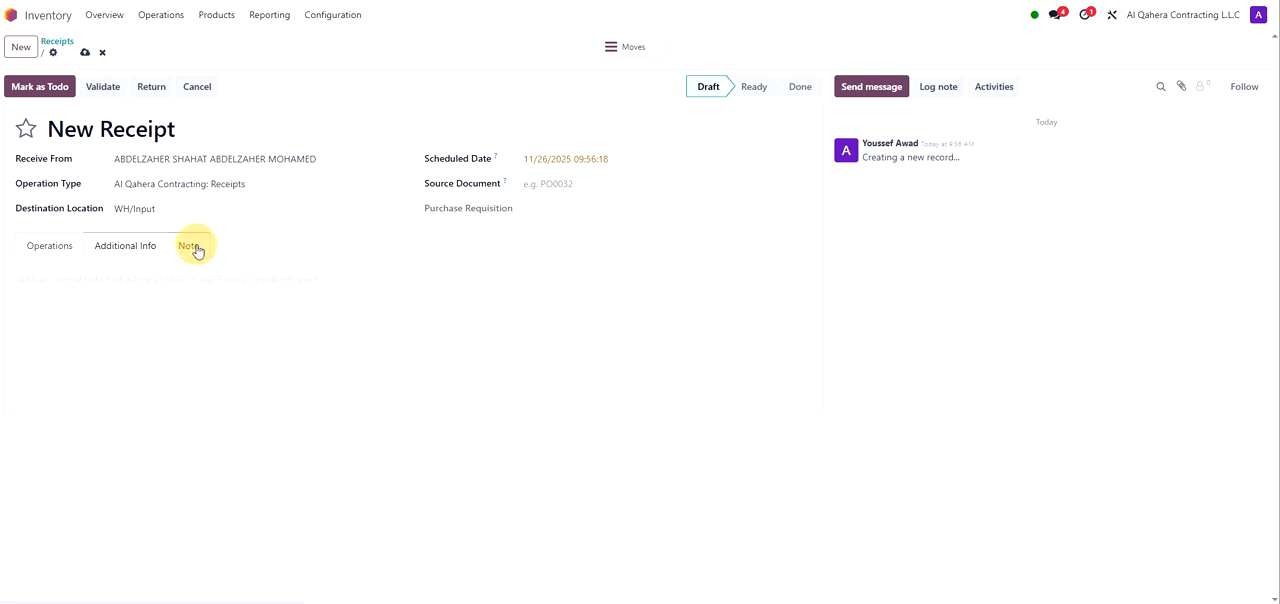
{"action": "left_click", "coordinate": [197, 292]}
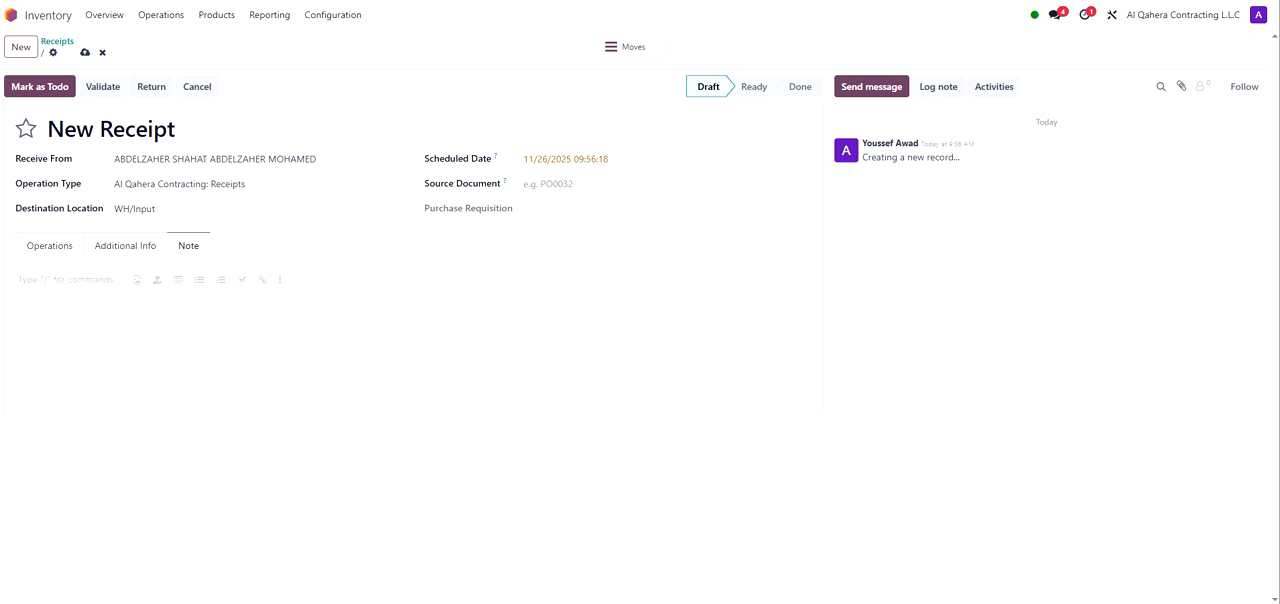
Step: Review the receipt's product lines and its Scheduled Date, Source Document and Purchase Requisition fields
{"action": "left_click", "coordinate": [46, 253]}
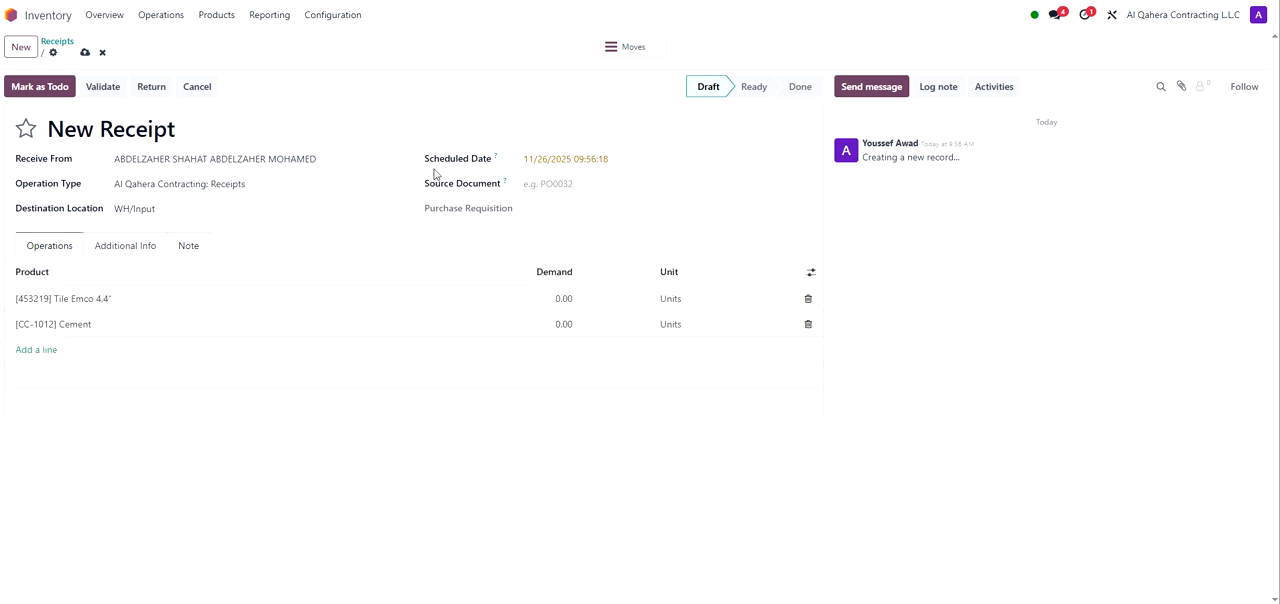
{"action": "left_click_drag", "start_coordinate": [428, 165], "coordinate": [493, 167]}
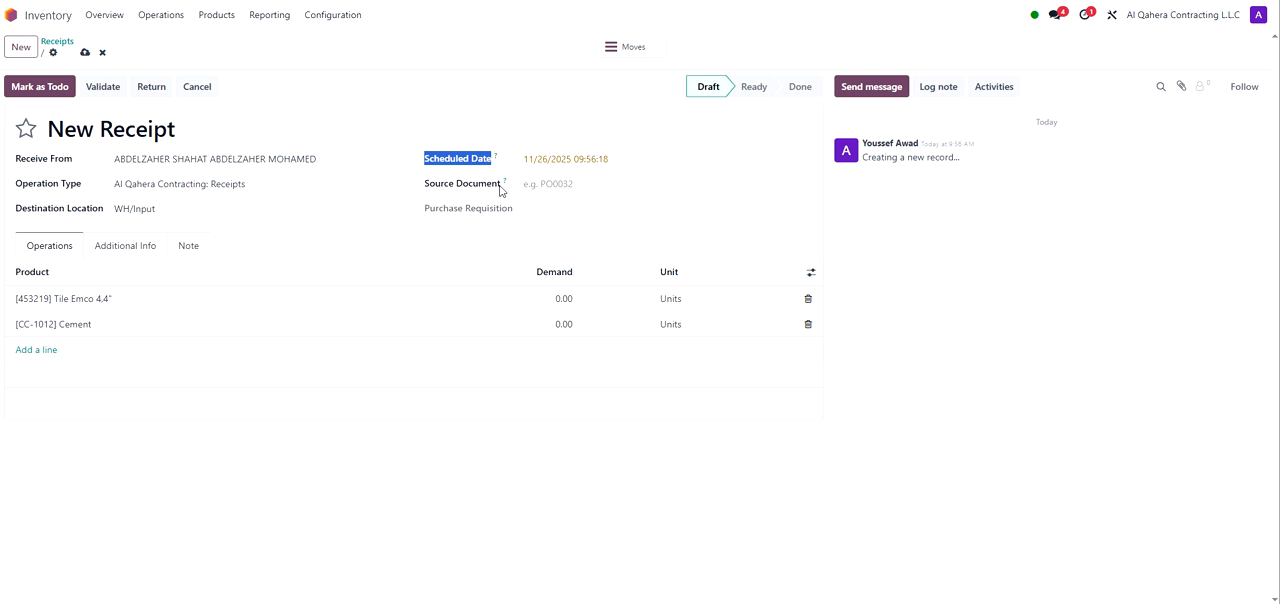
{"action": "left_click_drag", "start_coordinate": [501, 186], "coordinate": [427, 186]}
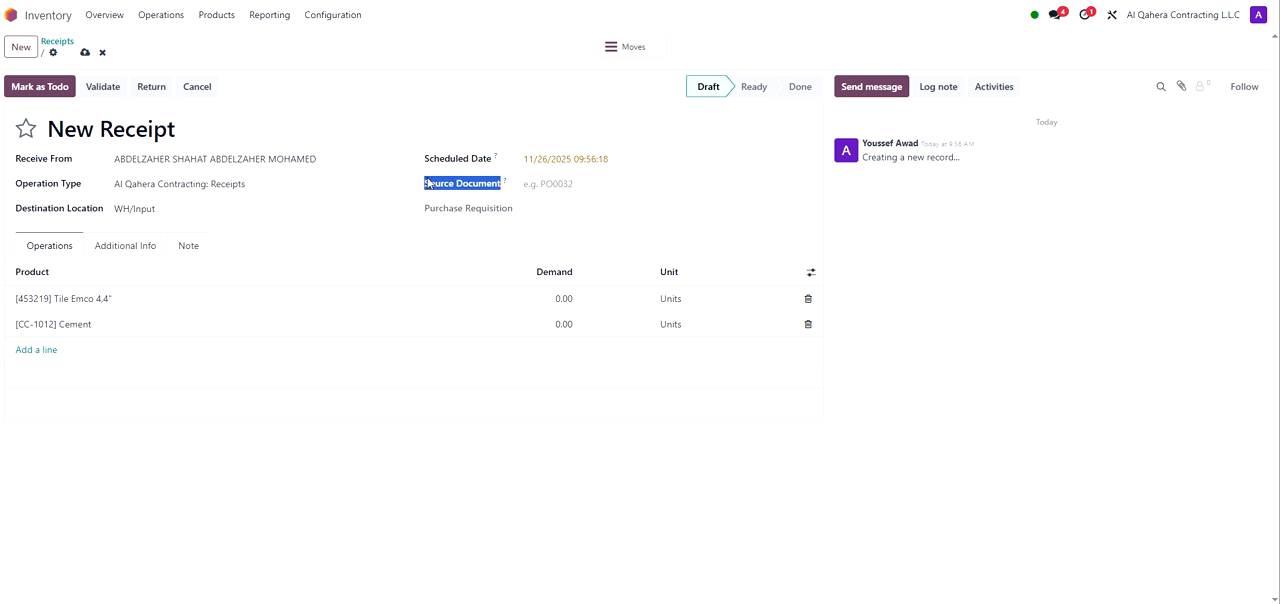
{"action": "left_click", "coordinate": [536, 189]}
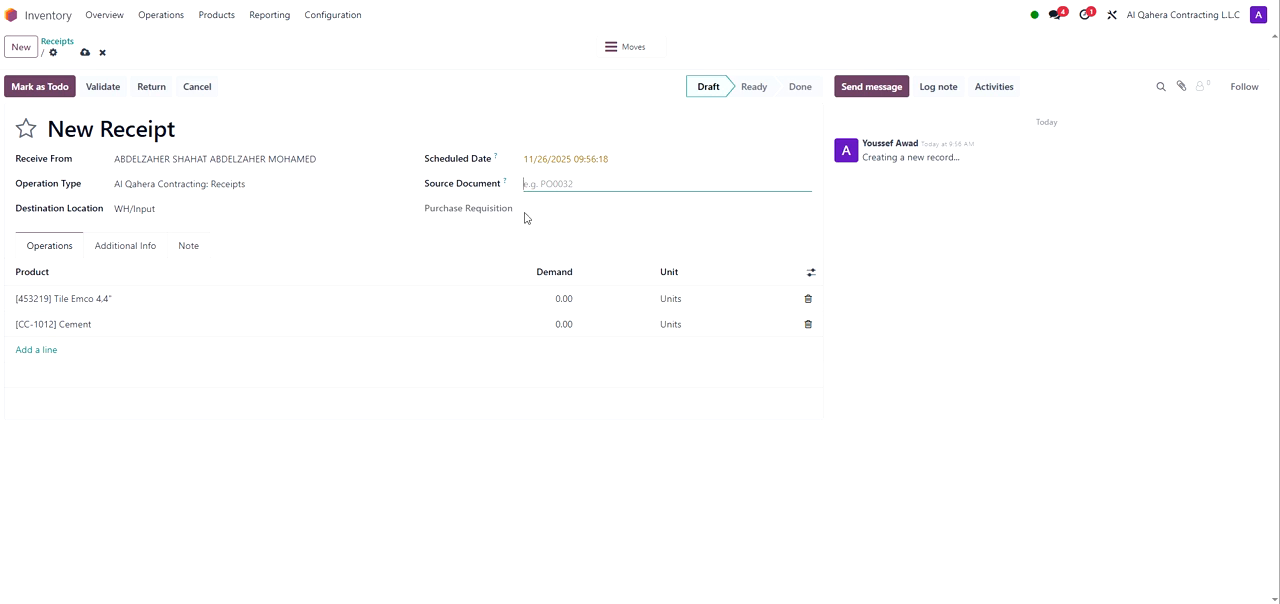
{"action": "left_click_drag", "start_coordinate": [423, 209], "coordinate": [514, 216]}
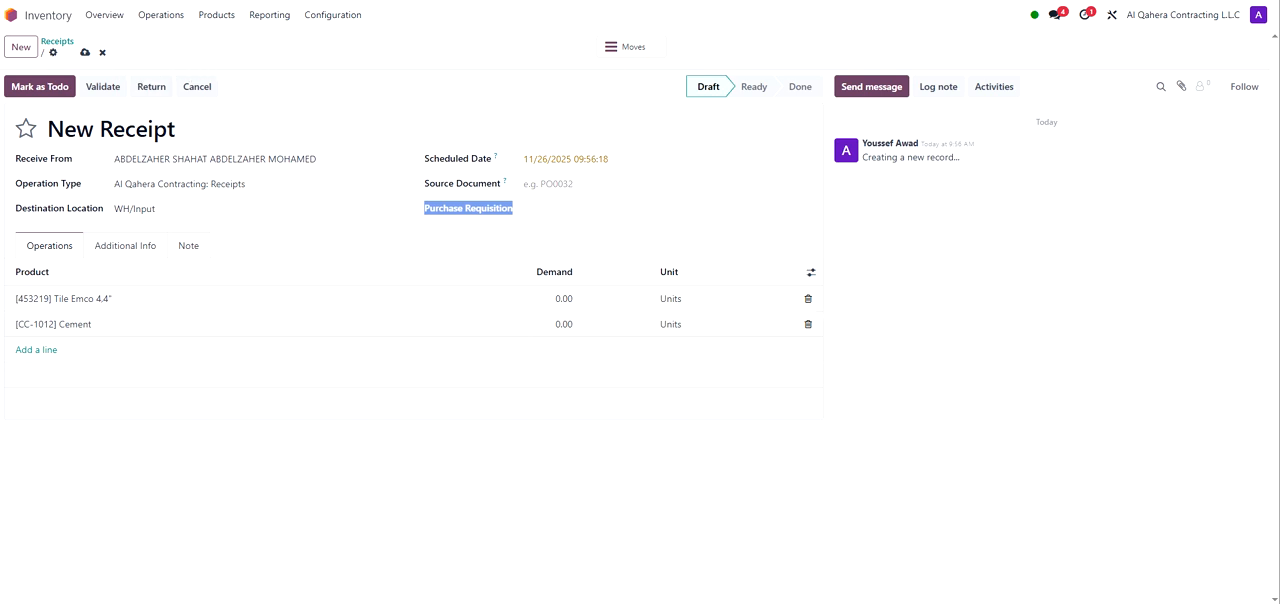
Step: Start a new delivery to AAMAQ LAND TRANSPORT from the deliveries list and review its source location
{"action": "left_click", "coordinate": [171, 20]}
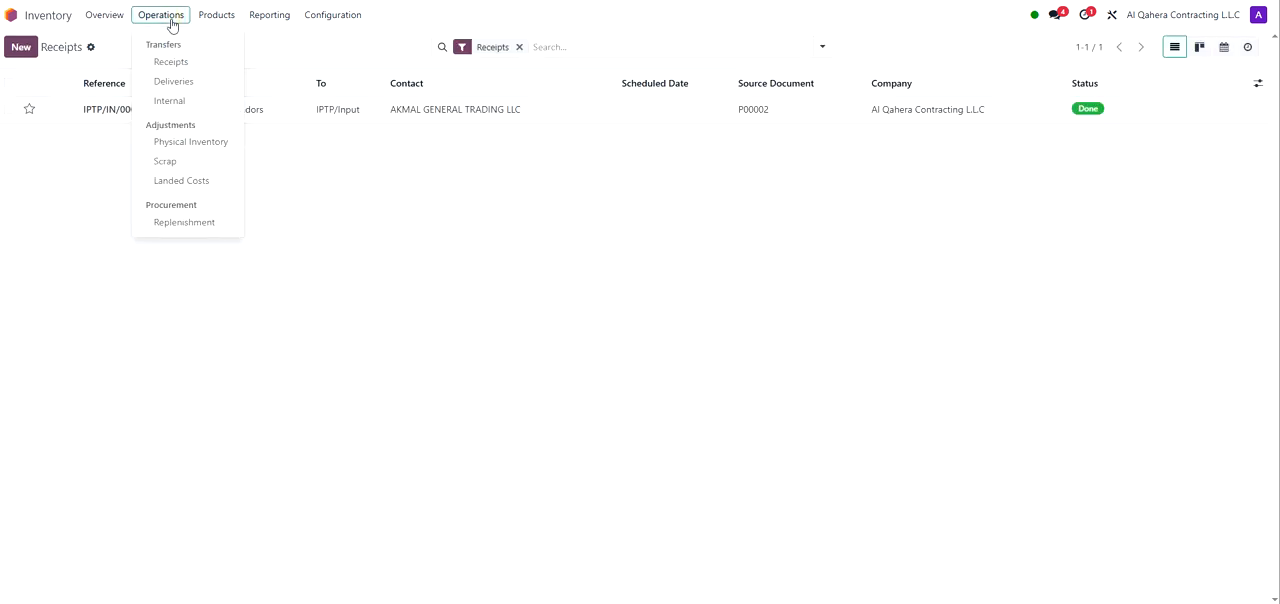
{"action": "left_click", "coordinate": [182, 87]}
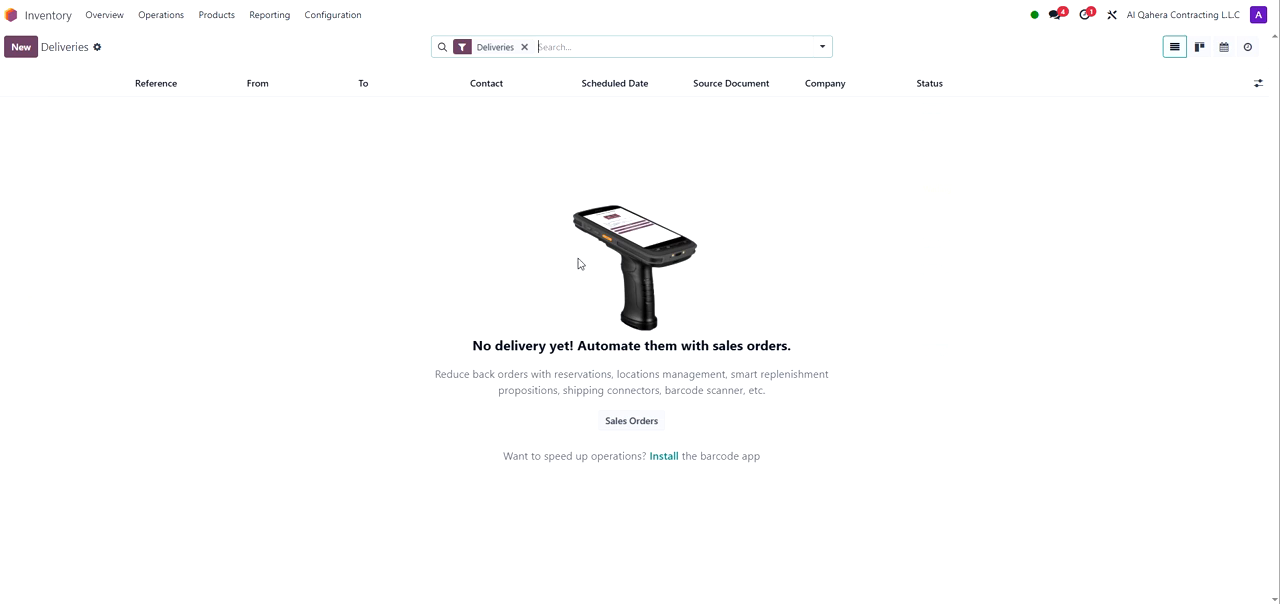
{"action": "left_click", "coordinate": [28, 49]}
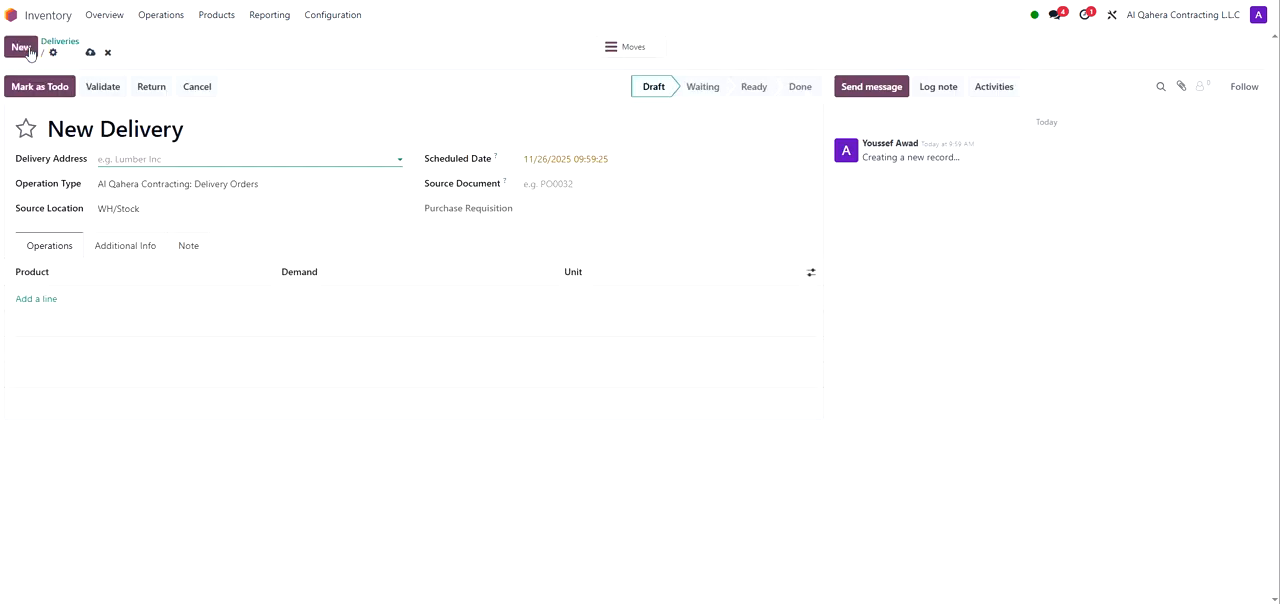
{"action": "left_click", "coordinate": [173, 160]}
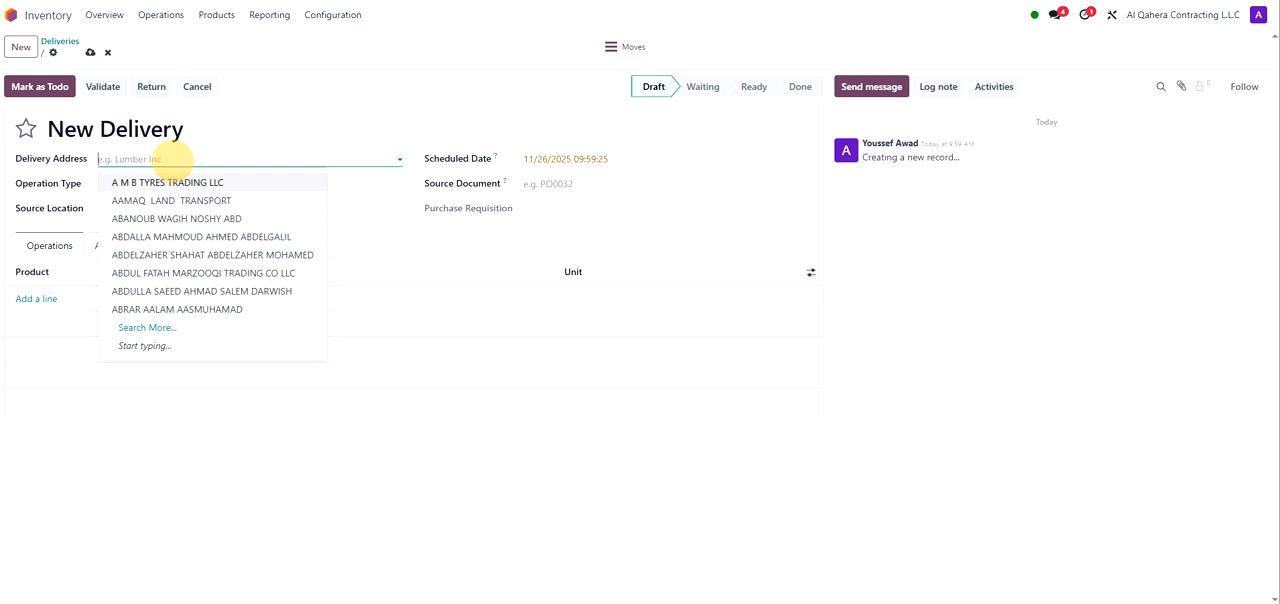
{"action": "left_click", "coordinate": [186, 200]}
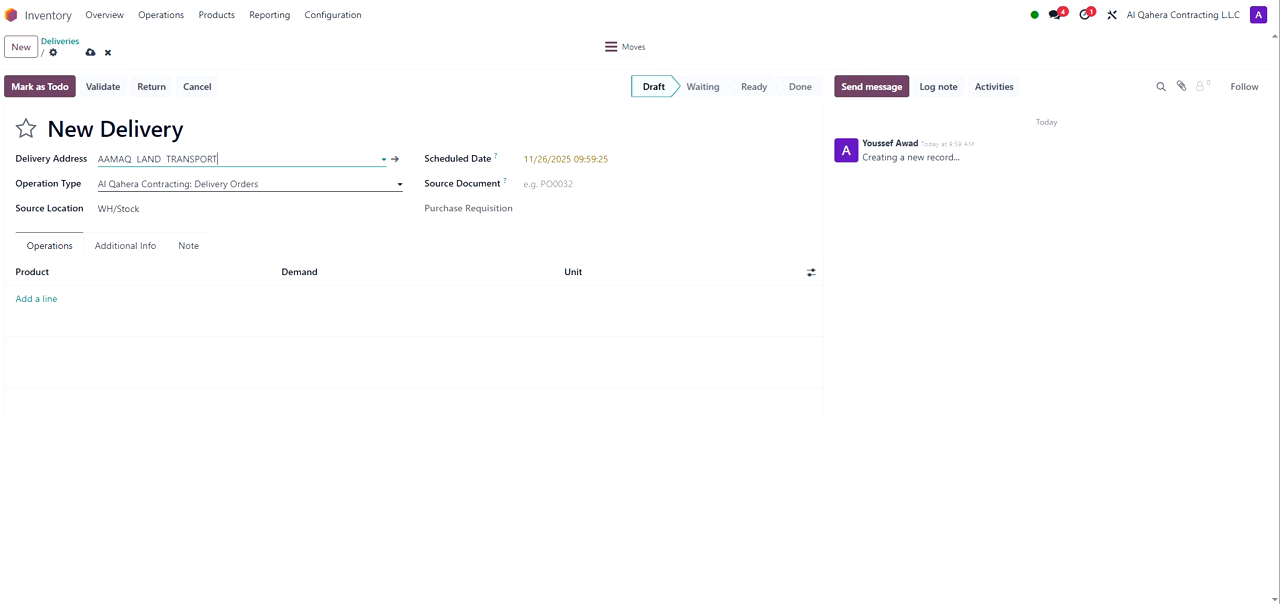
{"action": "left_click", "coordinate": [84, 210]}
{"action": "left_click_drag", "start_coordinate": [84, 212], "coordinate": [8, 208]}
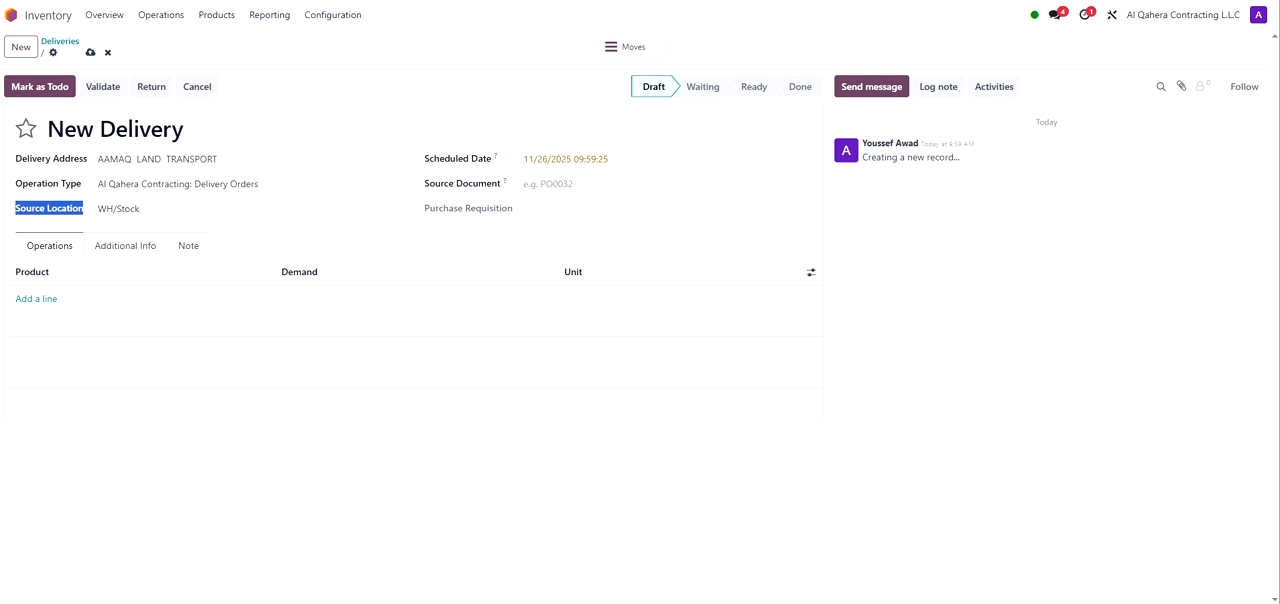
Step: Create a new internal transfer with contact AAMAQ LAND TRANSPORT
{"action": "left_click", "coordinate": [522, 188]}
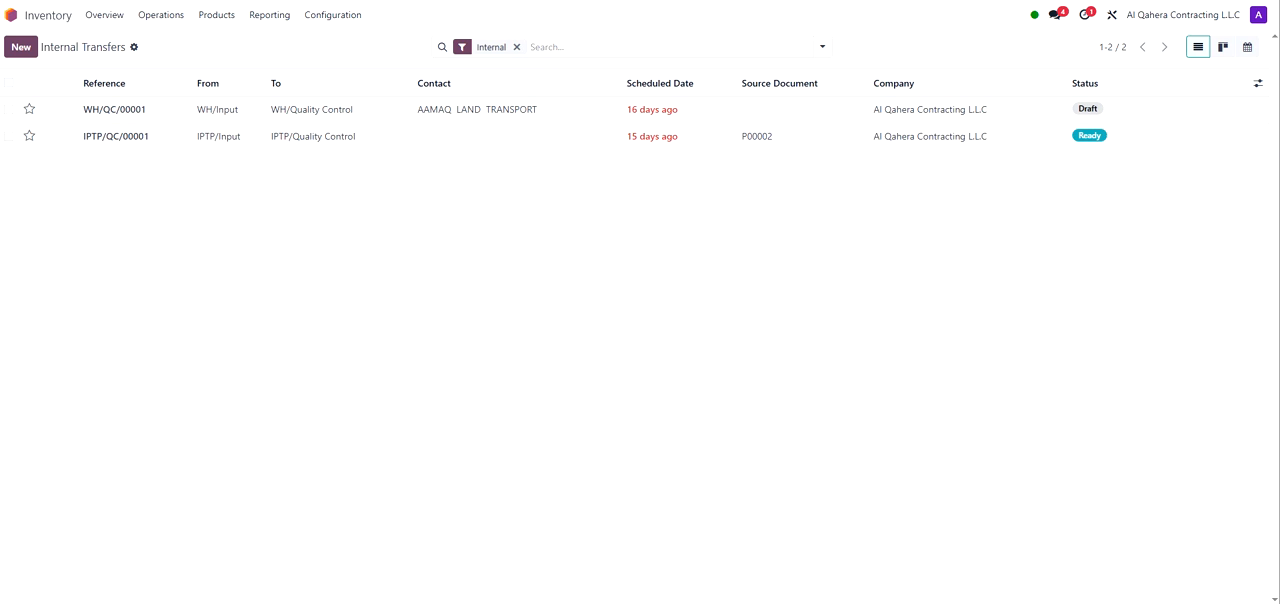
{"action": "left_click", "coordinate": [174, 13]}
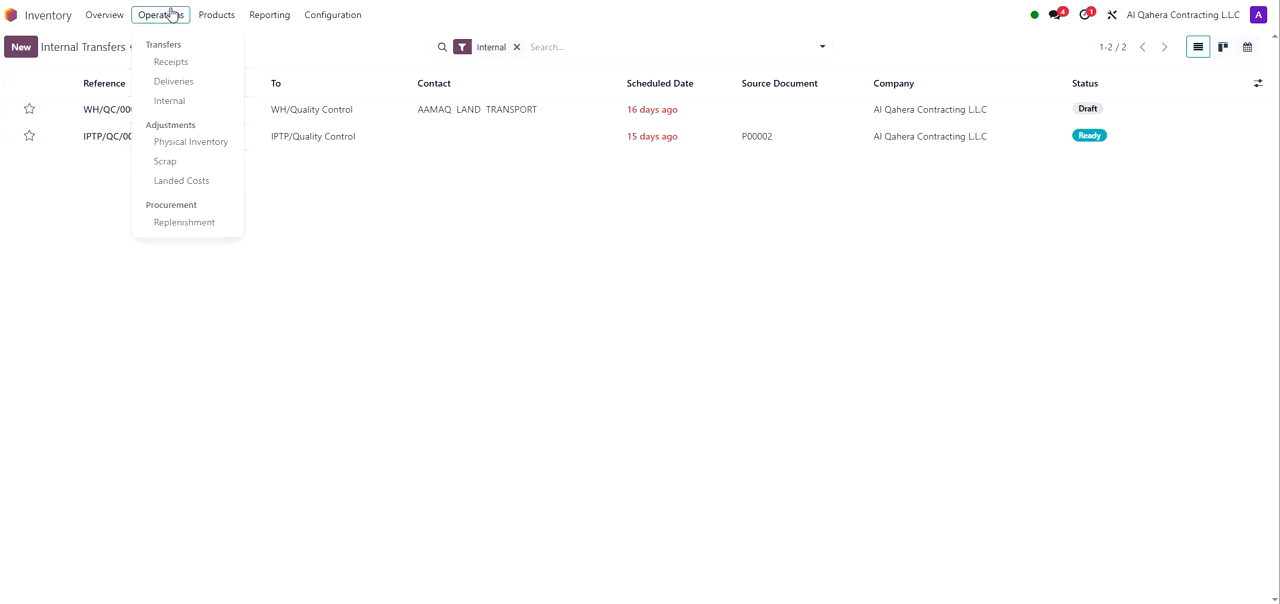
{"action": "left_click", "coordinate": [173, 102]}
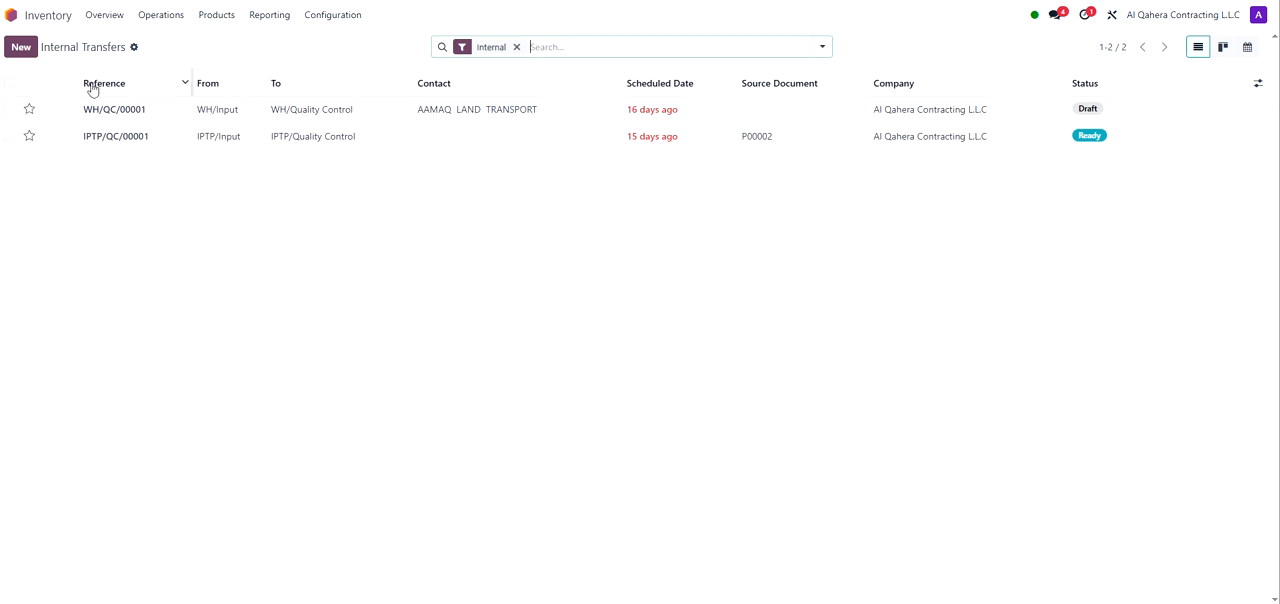
{"action": "left_click", "coordinate": [21, 47]}
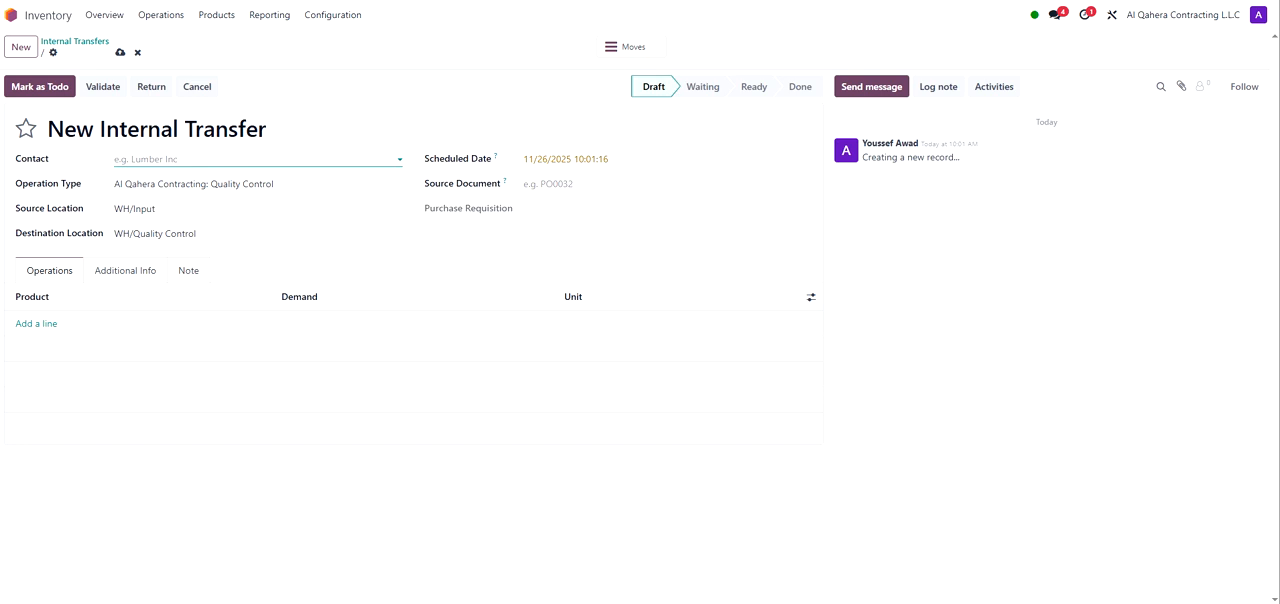
{"action": "left_click", "coordinate": [180, 159]}
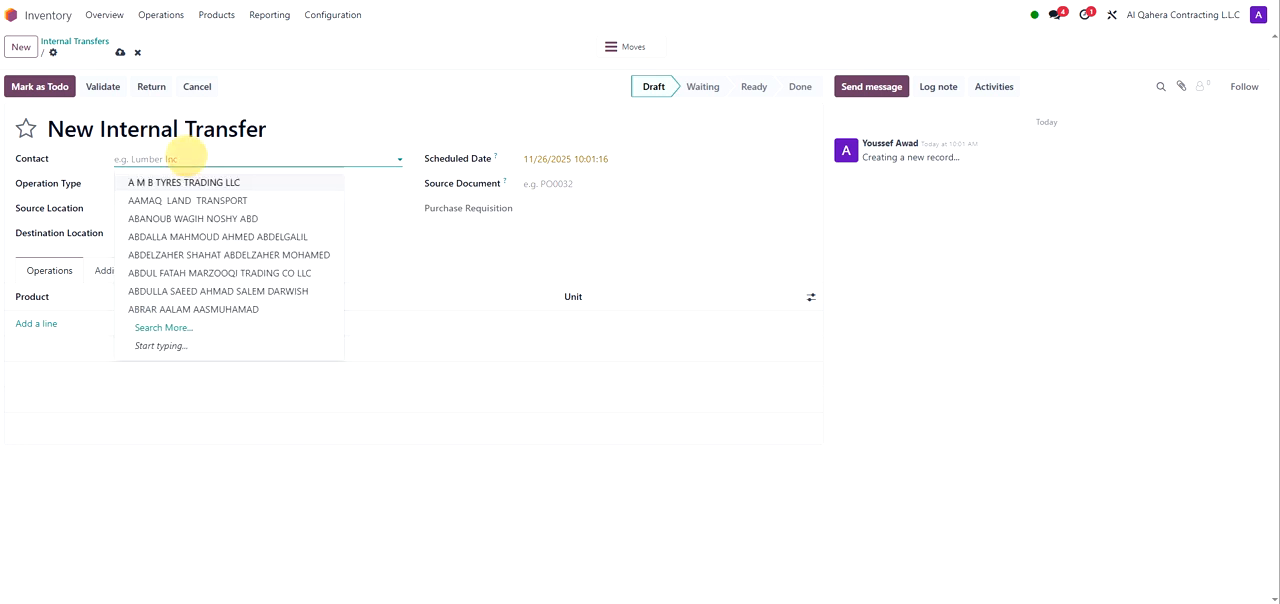
{"action": "left_click", "coordinate": [213, 200]}
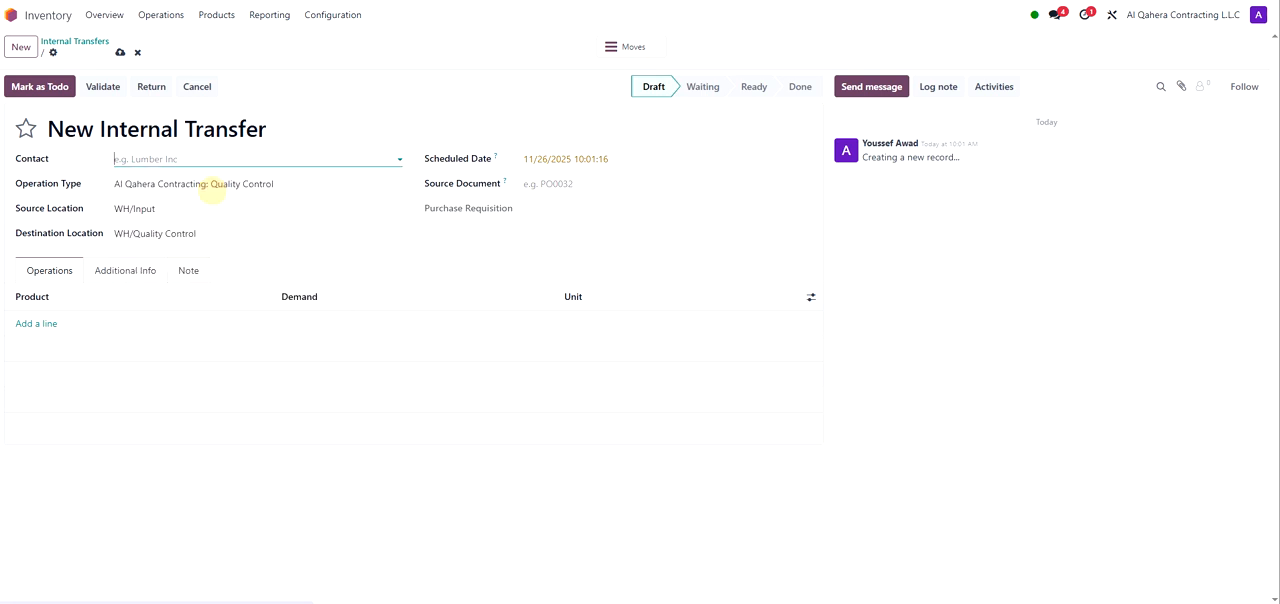
Step: Set the transfer's operation type to Al Qahera Contracting: Internal Transfers and destination location to IPTP/Stock
{"action": "left_click", "coordinate": [150, 184]}
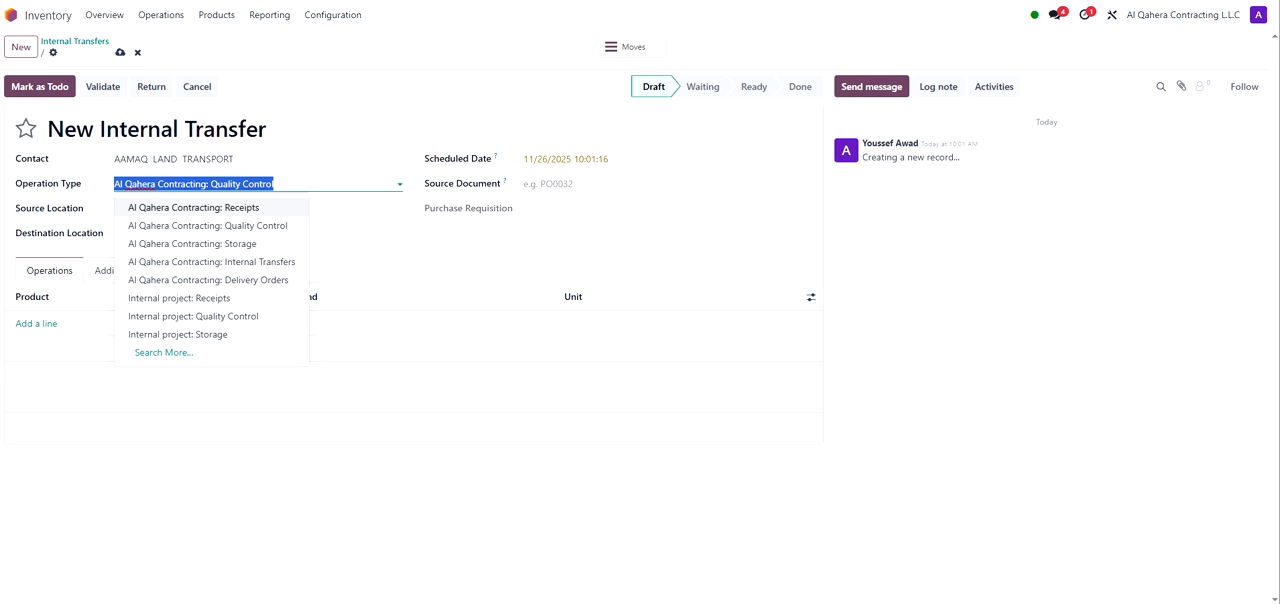
{"action": "left_click", "coordinate": [272, 263]}
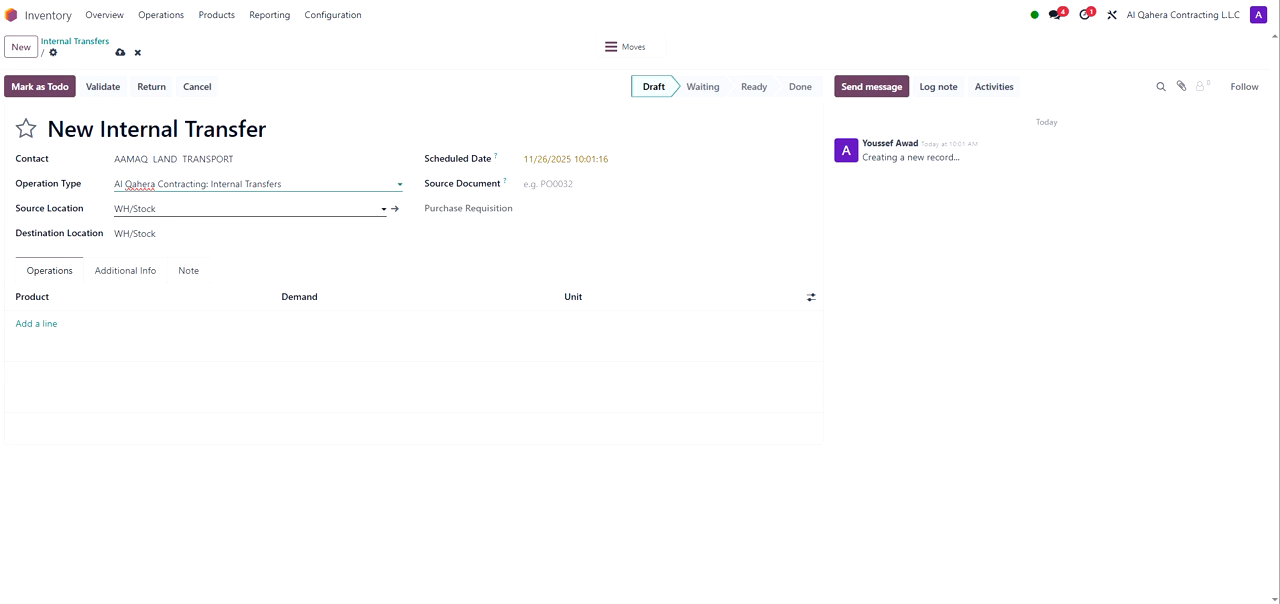
{"action": "left_click", "coordinate": [155, 233]}
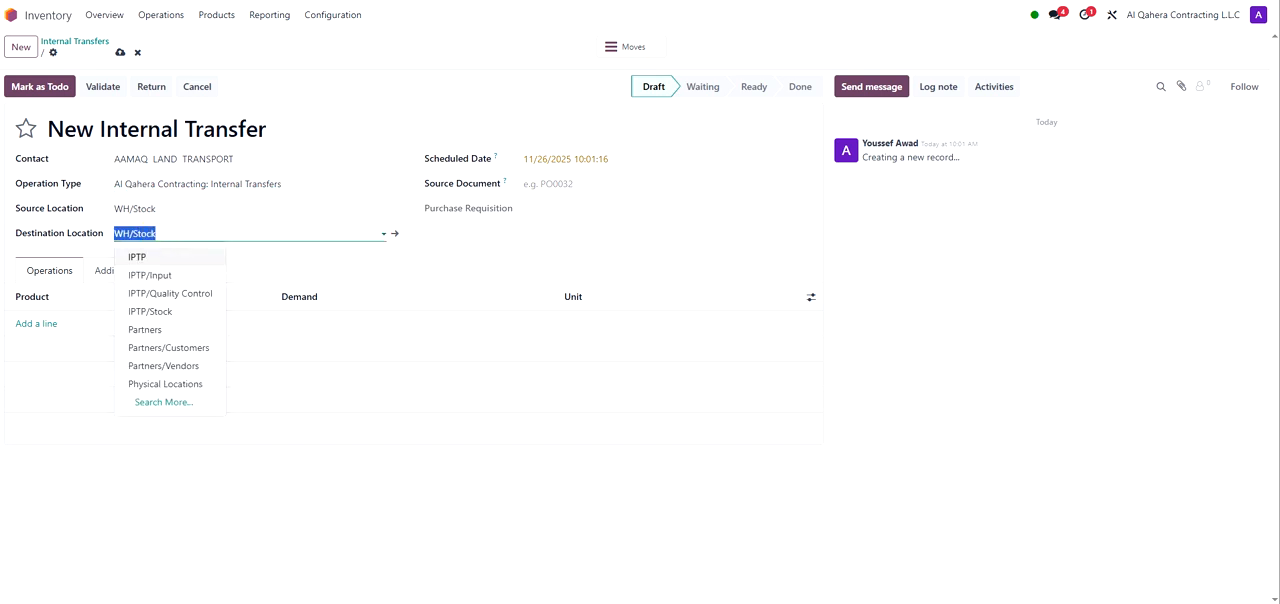
{"action": "left_click", "coordinate": [160, 315]}
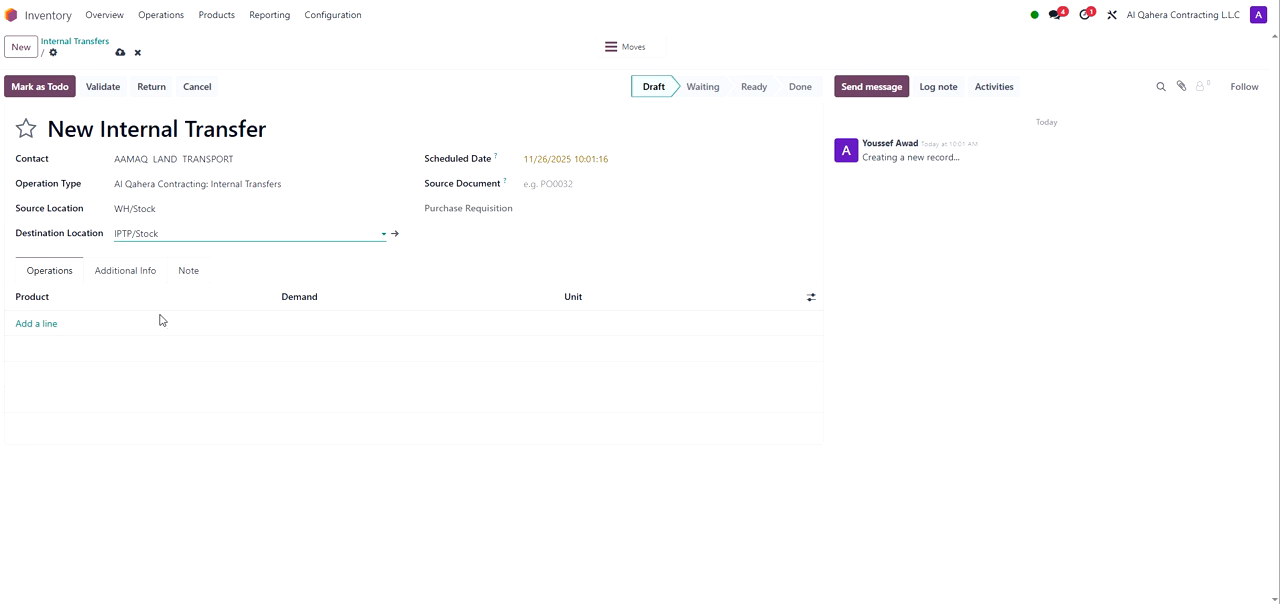
Step: Add a [CC-1012] Cement line with demand 10 and mark the transfer as to do
{"action": "left_click", "coordinate": [48, 326]}
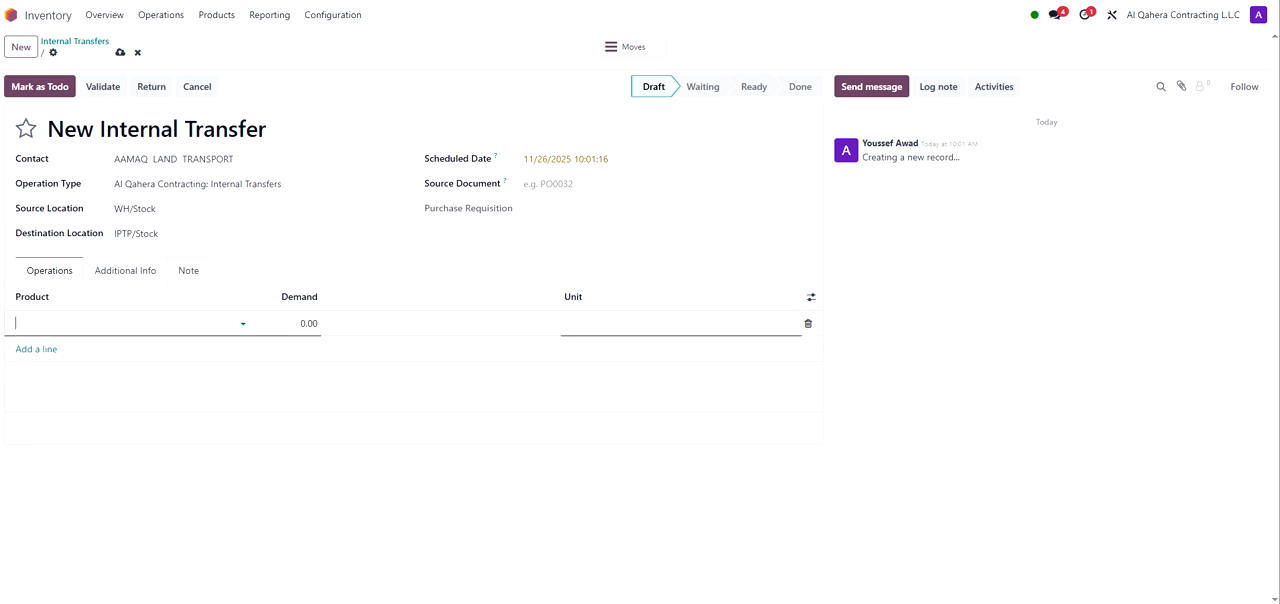
{"action": "left_click", "coordinate": [71, 358]}
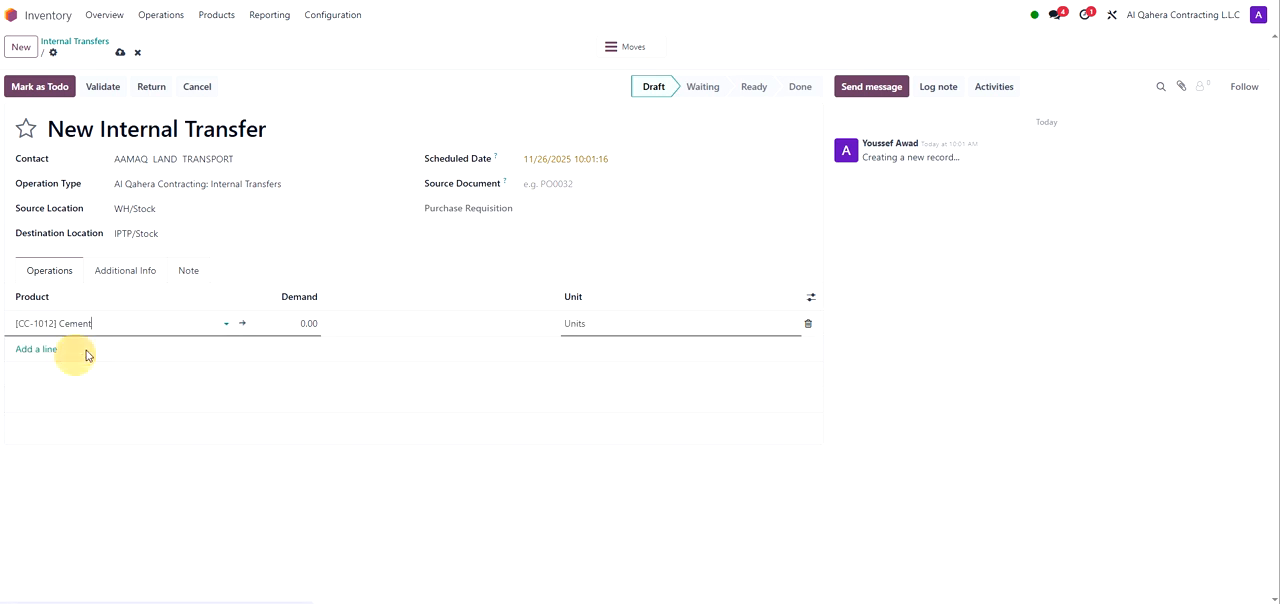
{"action": "left_click", "coordinate": [323, 322]}
{"action": "type", "text": "10"}
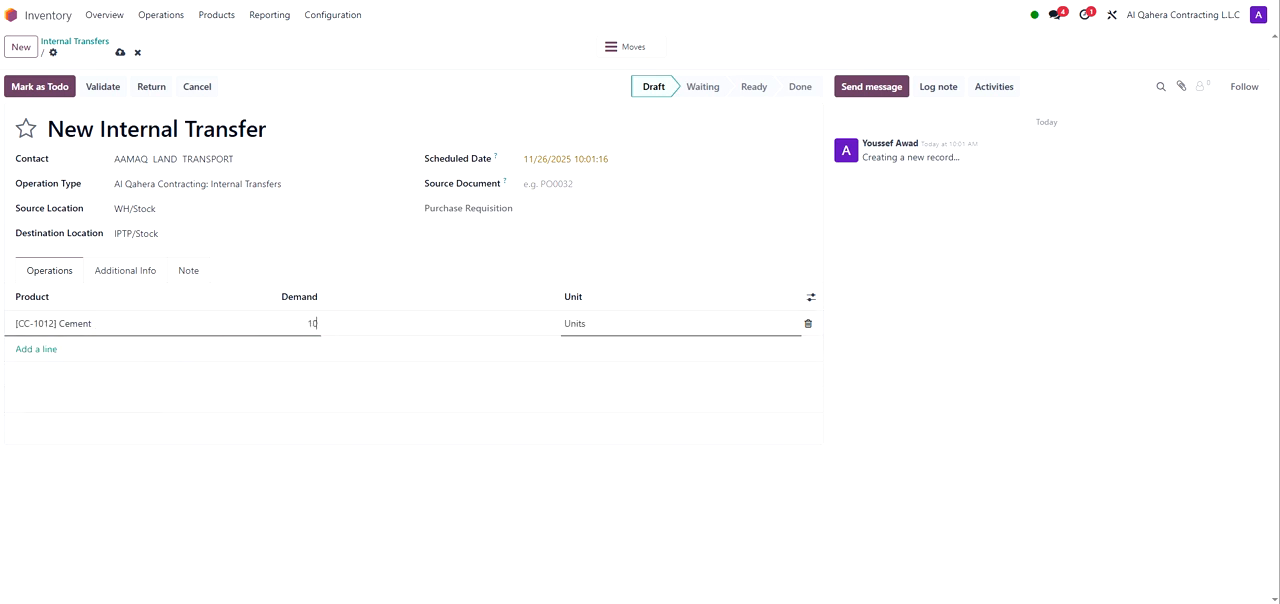
{"action": "left_click", "coordinate": [540, 275]}
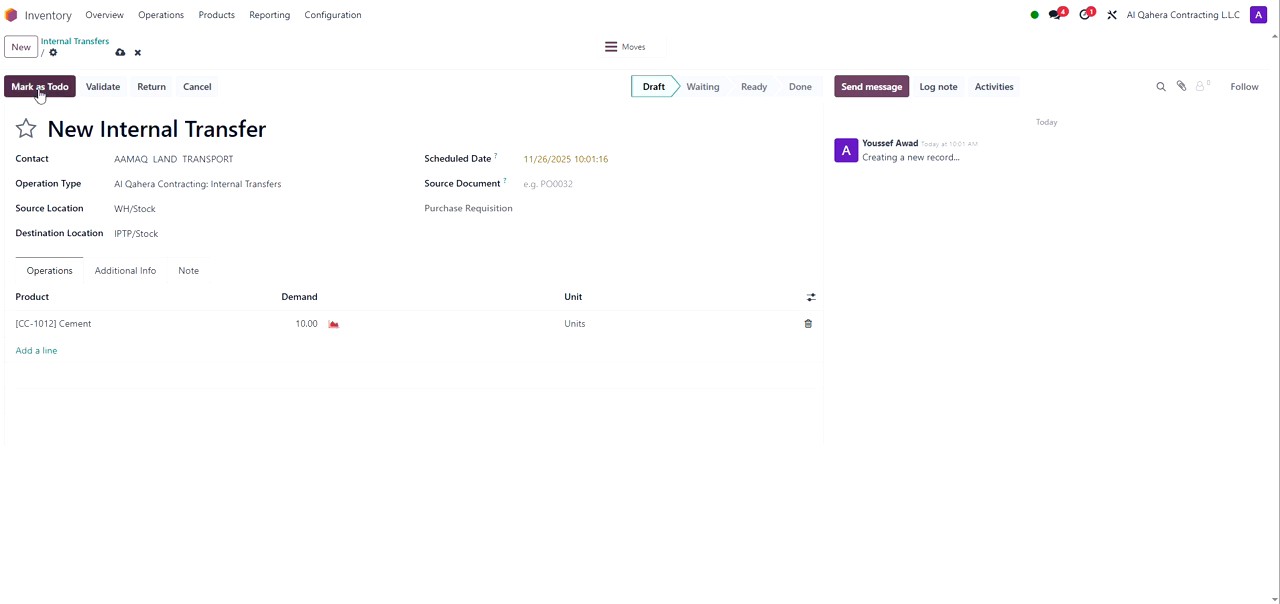
{"action": "left_click", "coordinate": [39, 90]}
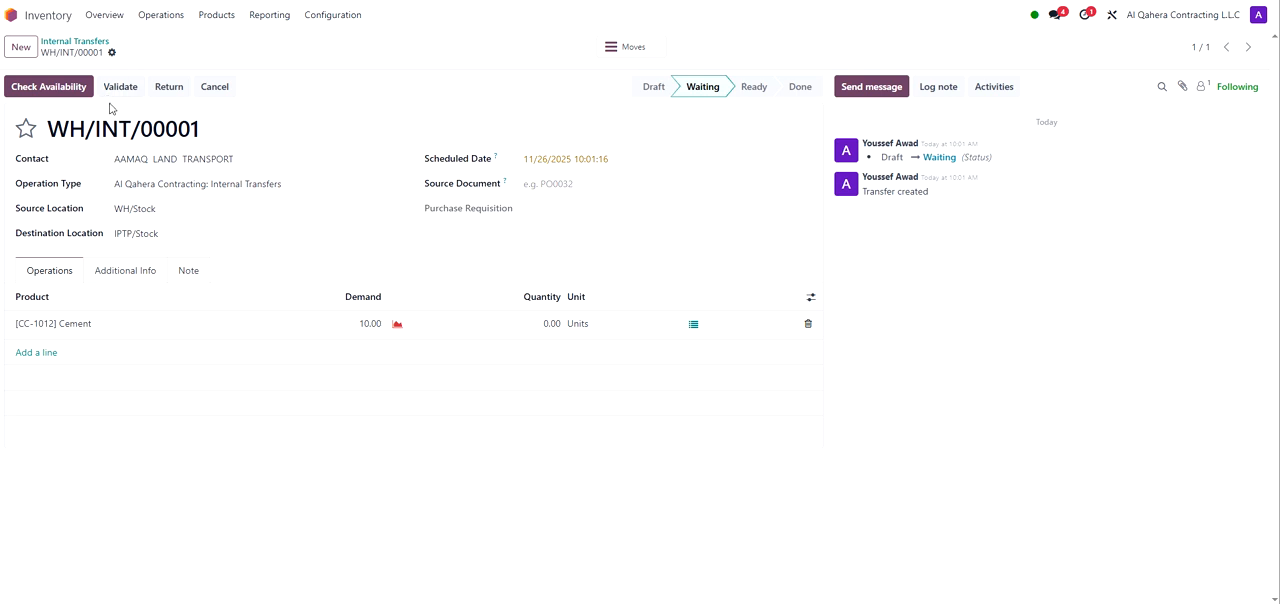
Step: Print the internal transfer's Delivery Slip
{"action": "left_click", "coordinate": [112, 52]}
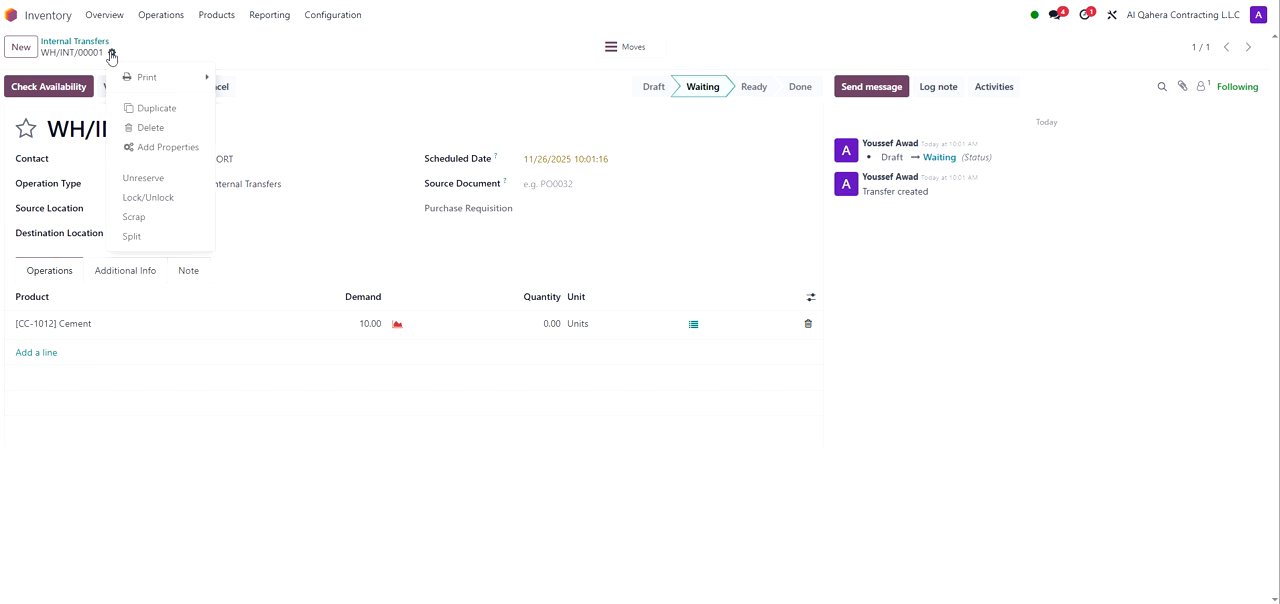
{"action": "mouse_move", "coordinate": [166, 80]}
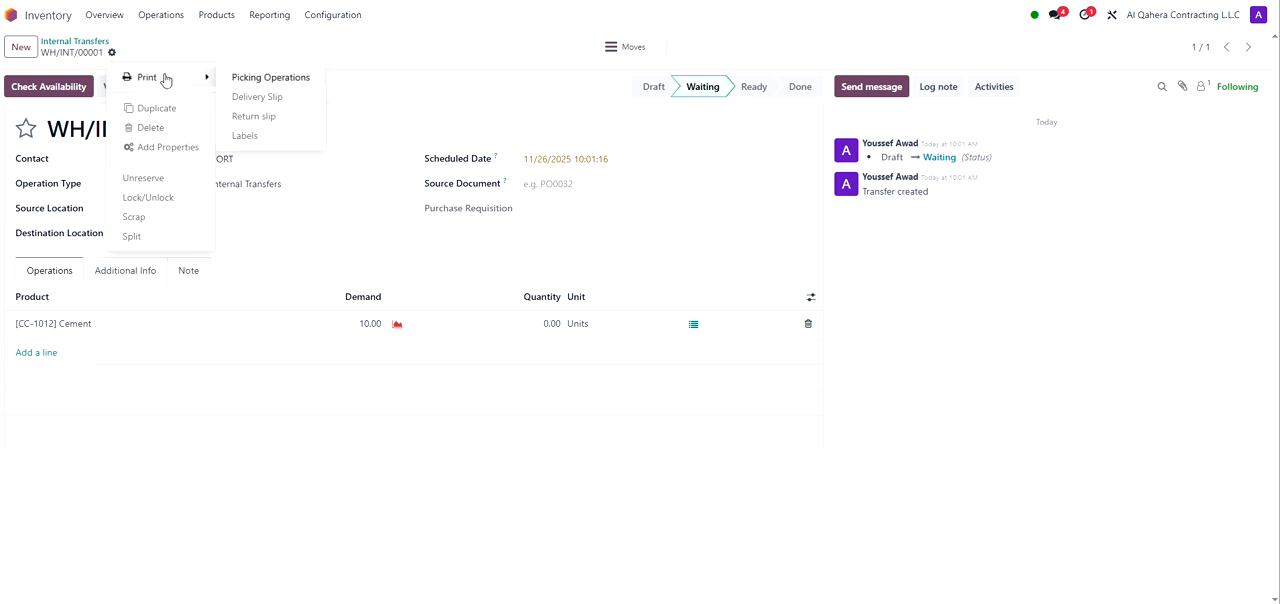
{"action": "left_click", "coordinate": [183, 55]}
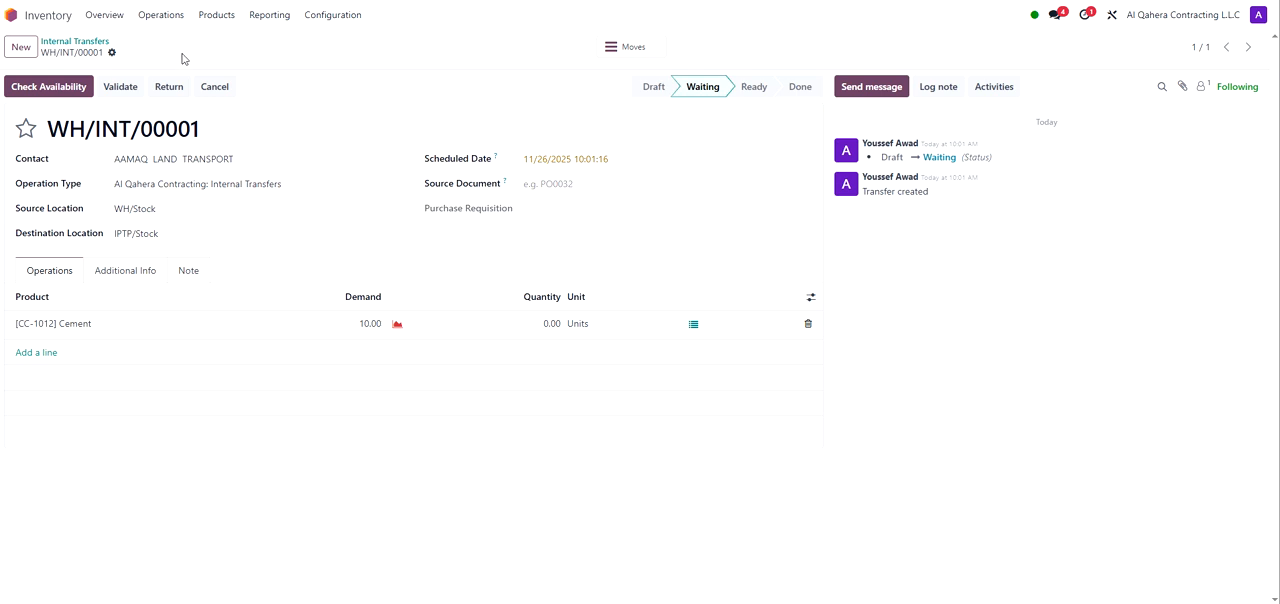
{"action": "left_click", "coordinate": [111, 52]}
{"action": "mouse_move", "coordinate": [163, 80]}
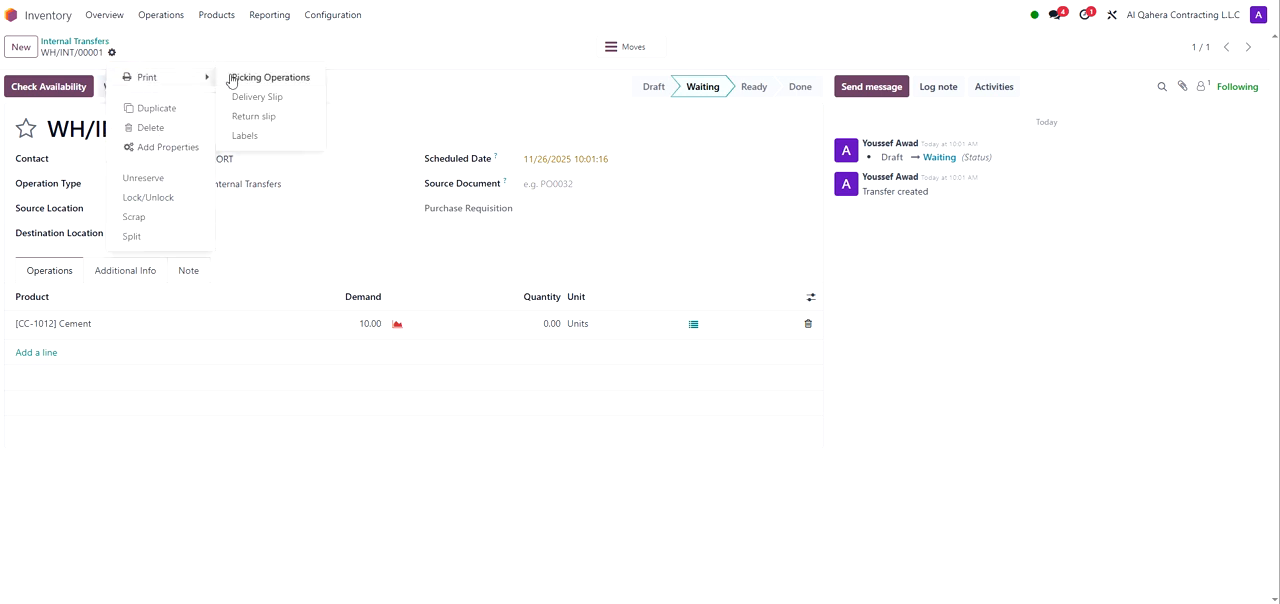
{"action": "left_click", "coordinate": [280, 100]}
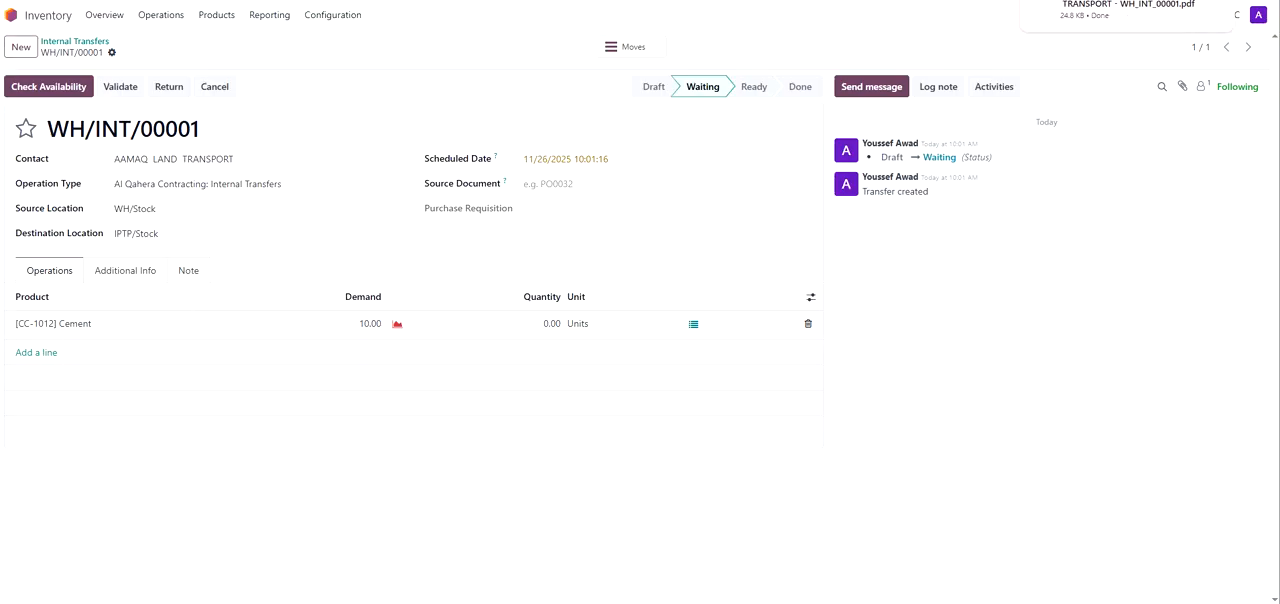
Step: Open the downloaded delivery slip PDF, review it, and close its tab
{"action": "left_click", "coordinate": [1160, 10]}
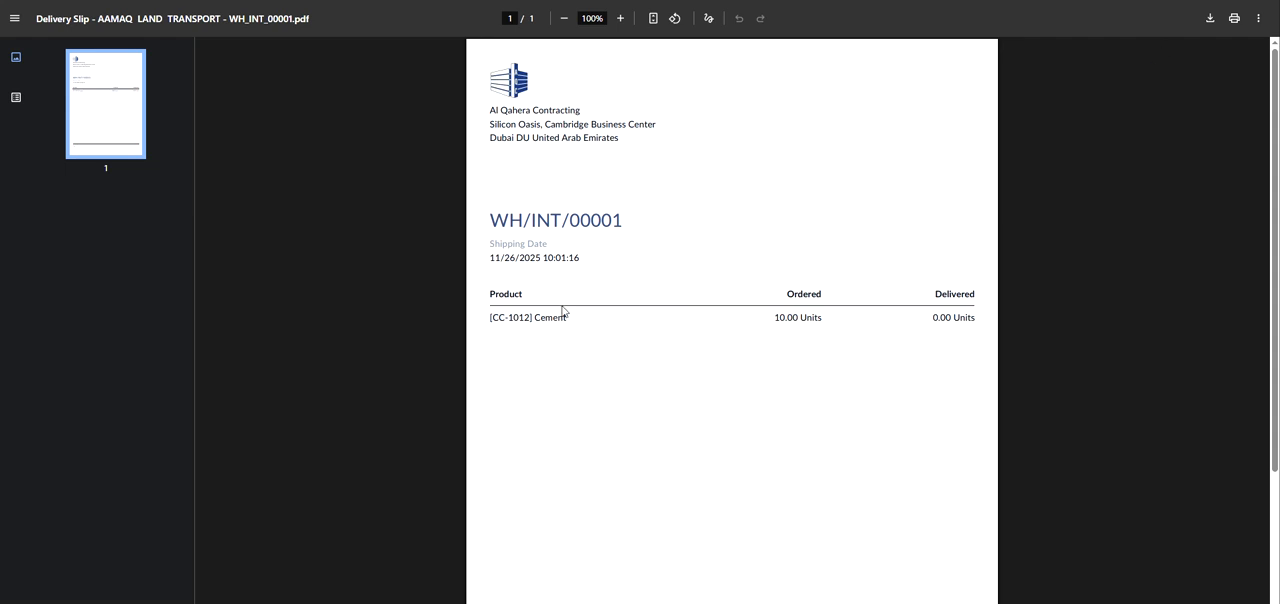
{"action": "scroll", "coordinate": [563, 309], "scroll_direction": "down", "scroll_amount": 2}
{"action": "scroll", "coordinate": [565, 310], "scroll_direction": "up", "scroll_amount": 2}
{"action": "key", "text": "ctrl+w"}
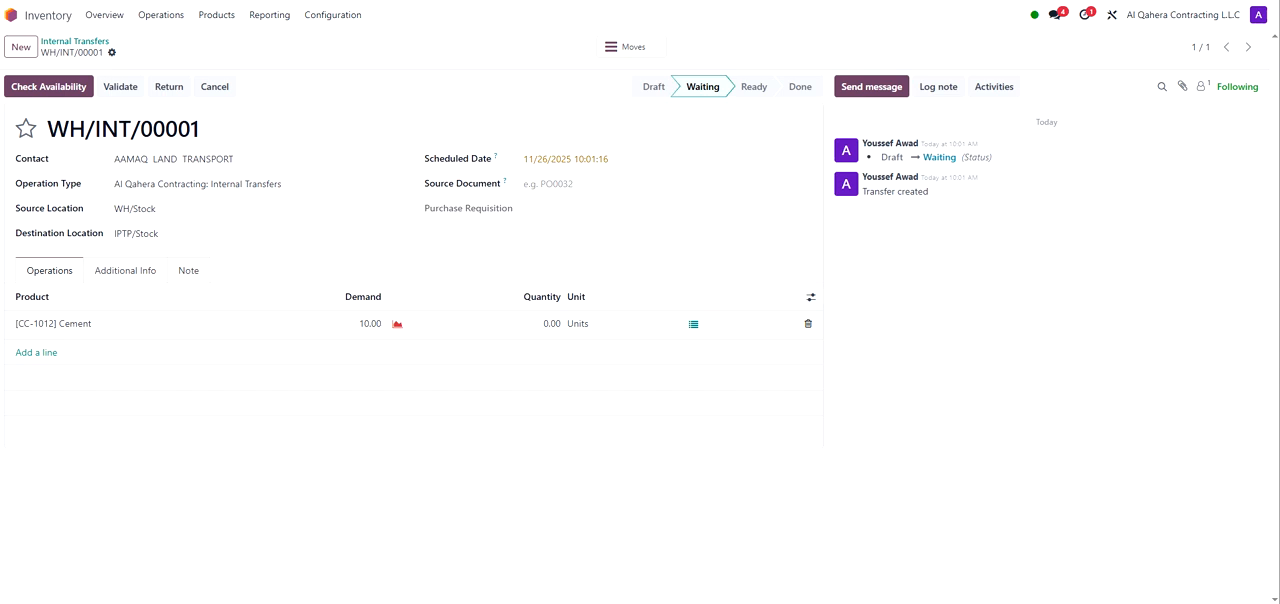
Step: Open Physical Inventory, set the counted quantity of test at IPTP/Input to 21, and apply it
{"action": "left_click", "coordinate": [168, 16]}
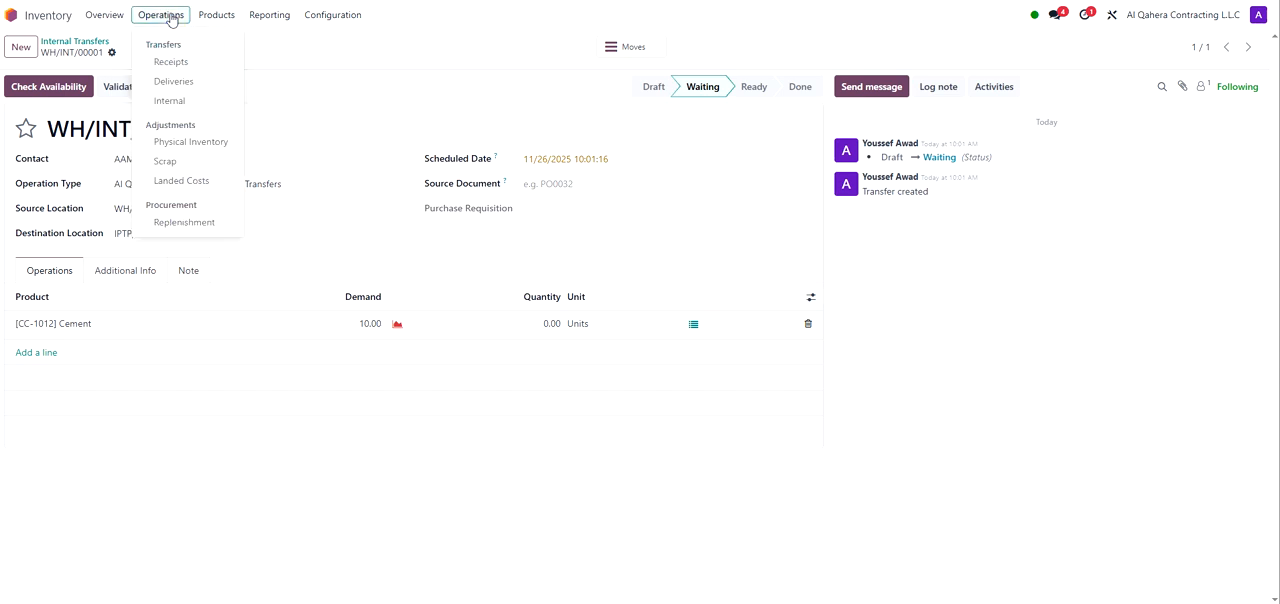
{"action": "left_click", "coordinate": [196, 143]}
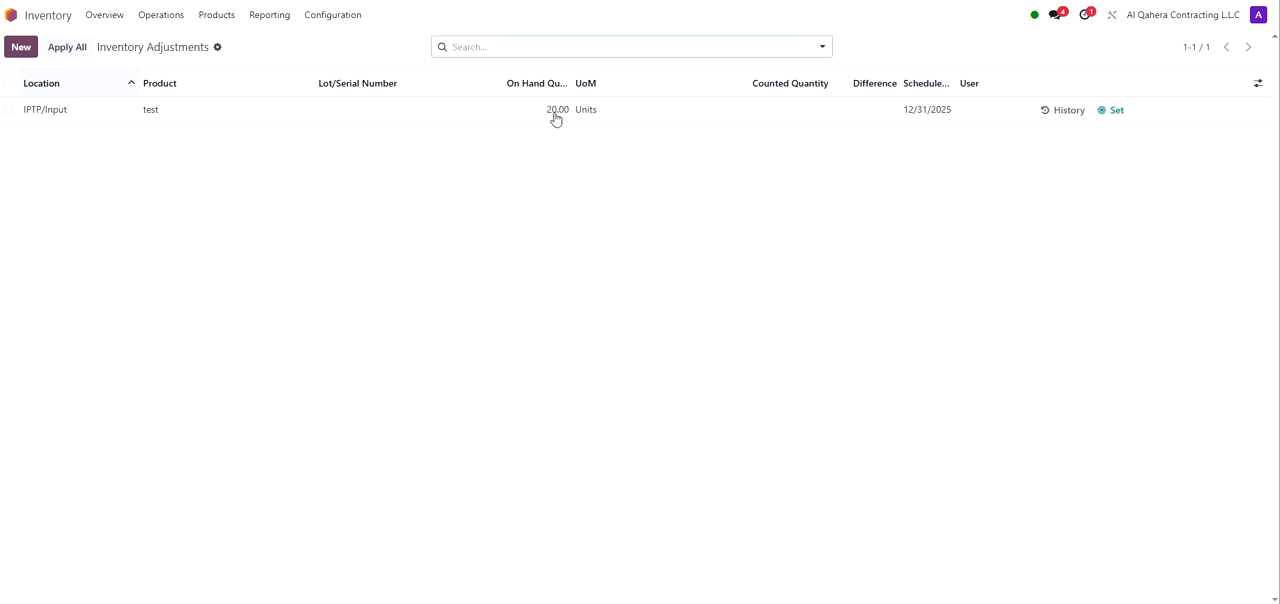
{"action": "left_click", "coordinate": [803, 112]}
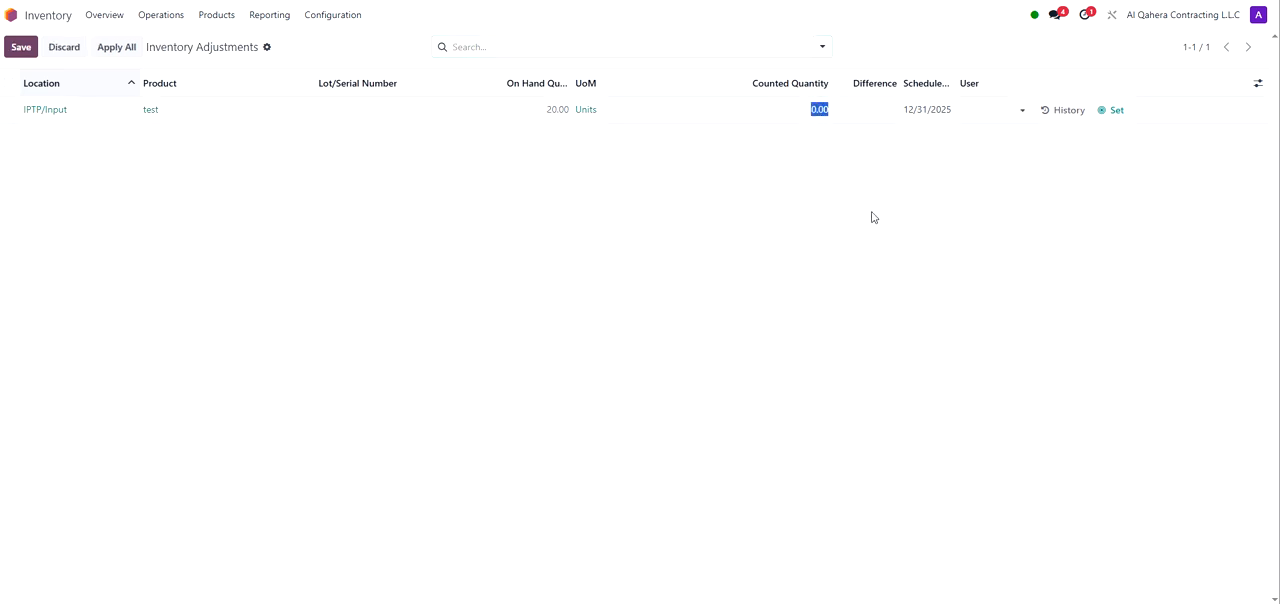
{"action": "type", "text": "21"}
{"action": "left_click", "coordinate": [900, 148]}
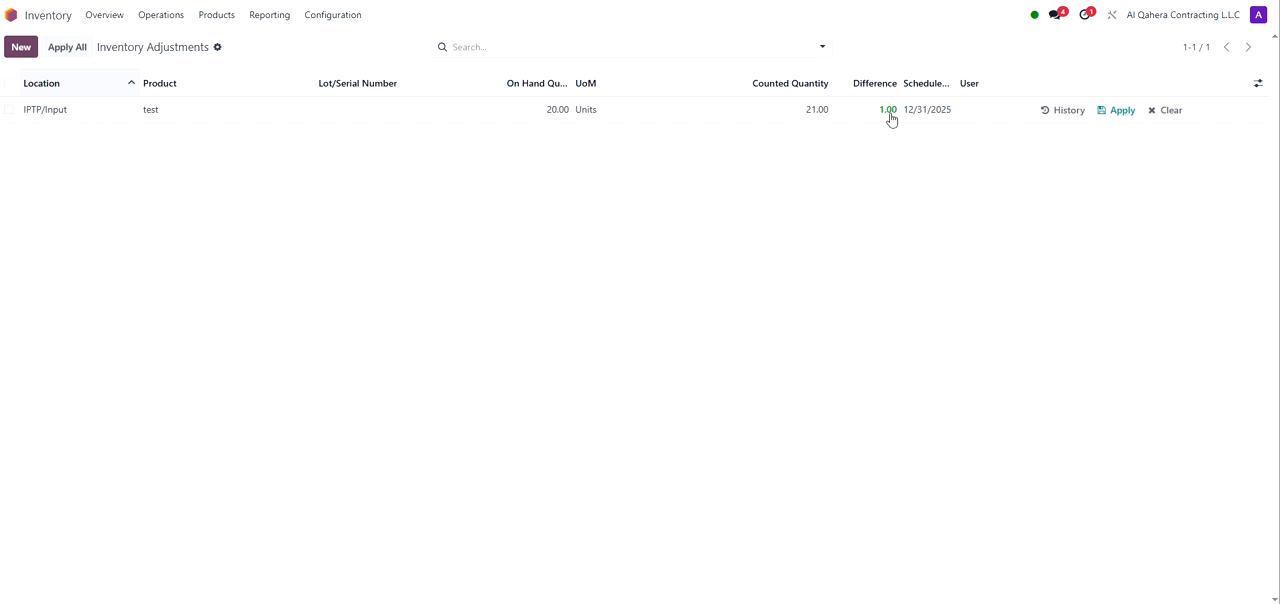
{"action": "left_click", "coordinate": [1118, 111]}
Step: Create a scrap order for [CC-1012] Cement with quantity 2 and save it
{"action": "left_click", "coordinate": [26, 50]}
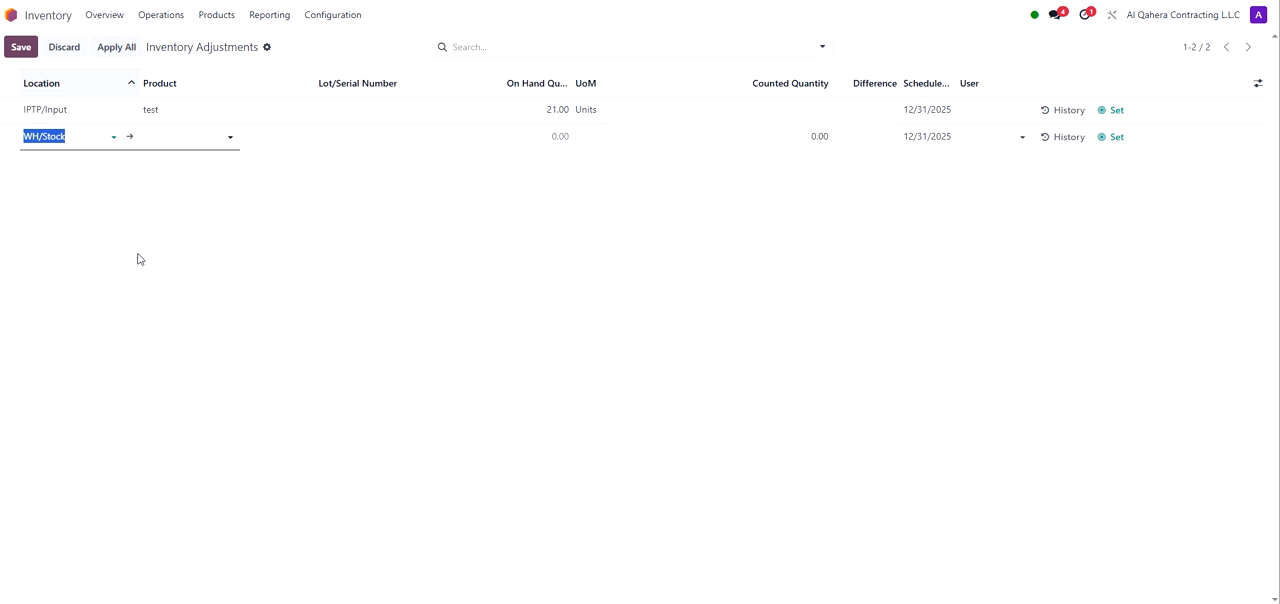
{"action": "left_click", "coordinate": [163, 15]}
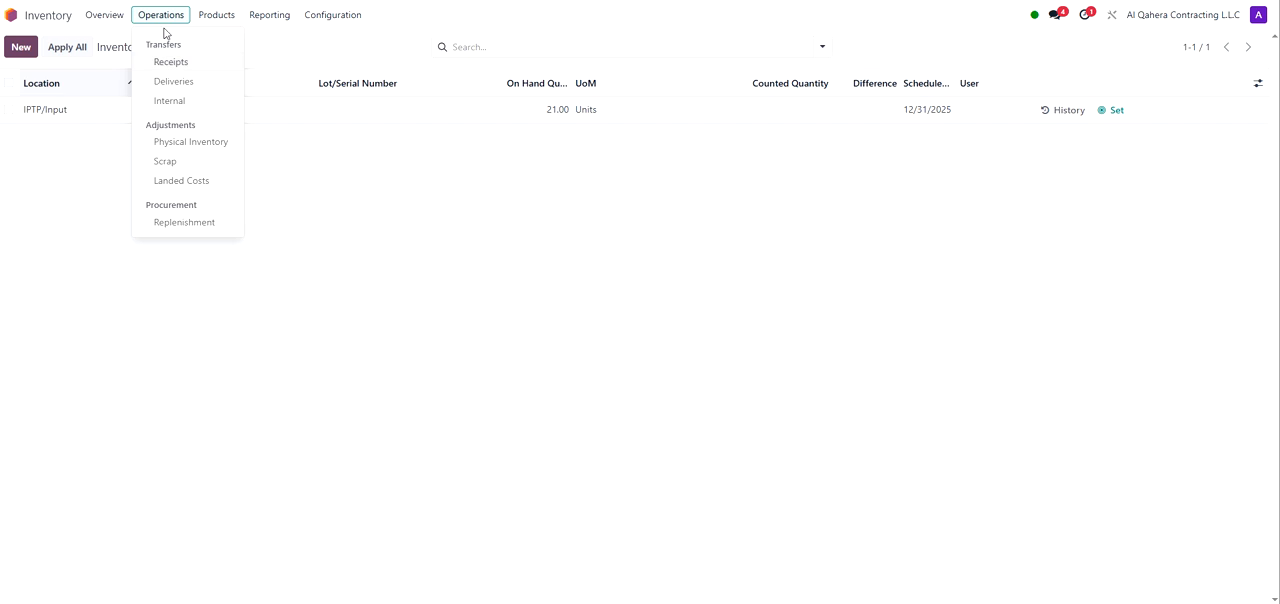
{"action": "left_click", "coordinate": [166, 162]}
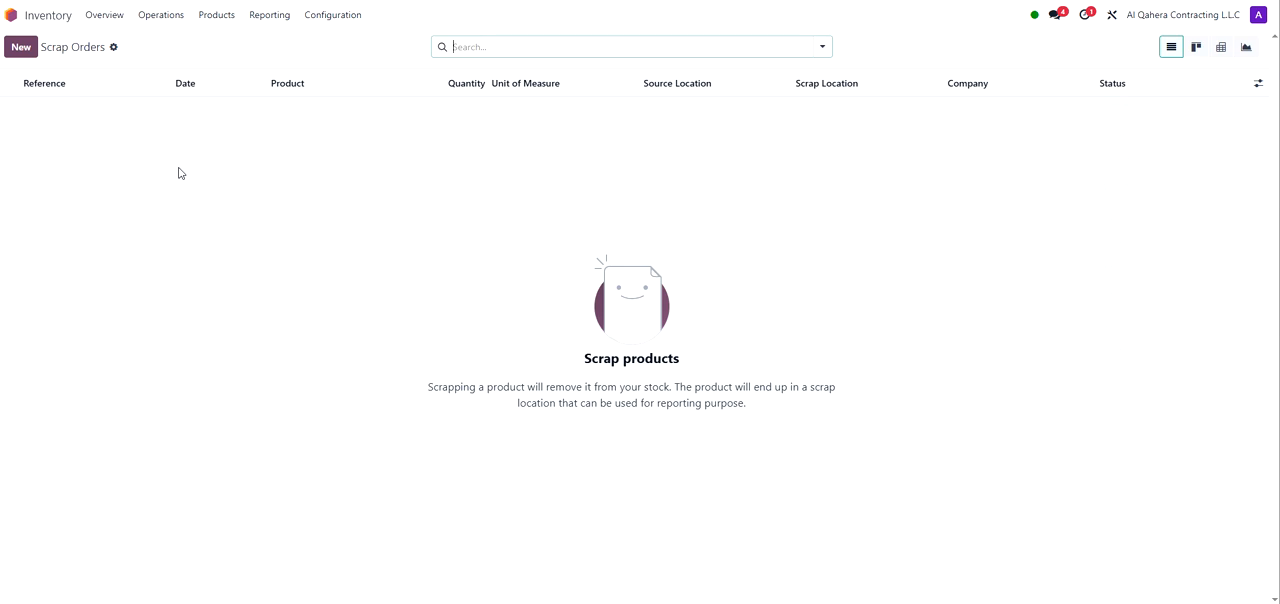
{"action": "left_click", "coordinate": [22, 48]}
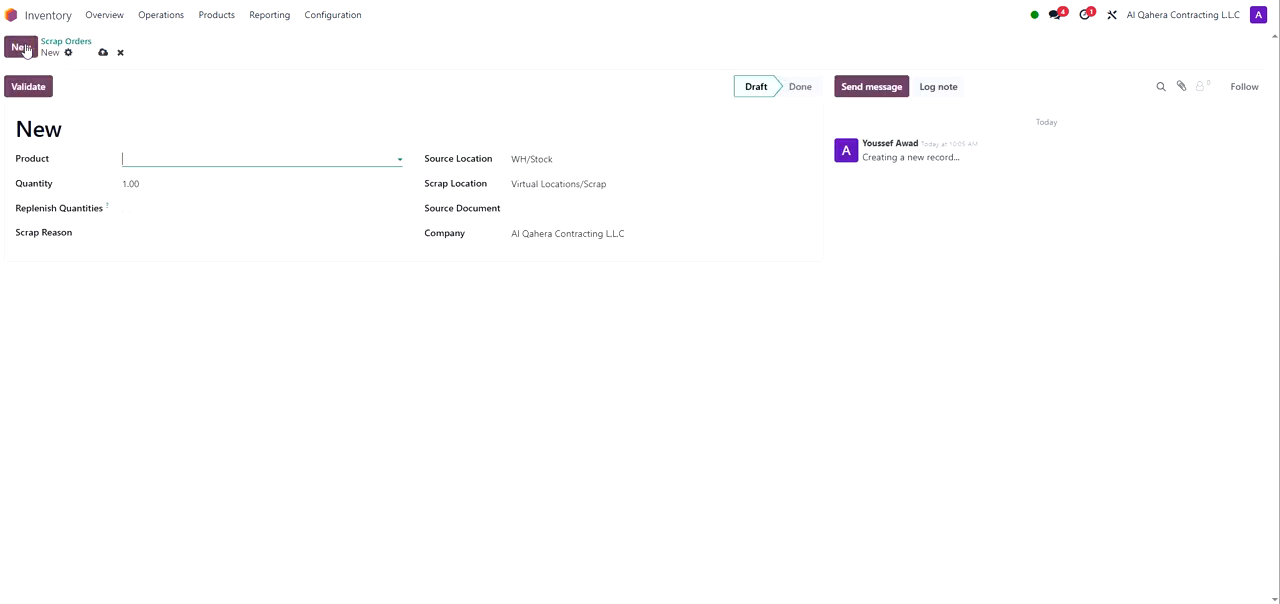
{"action": "left_click", "coordinate": [182, 158]}
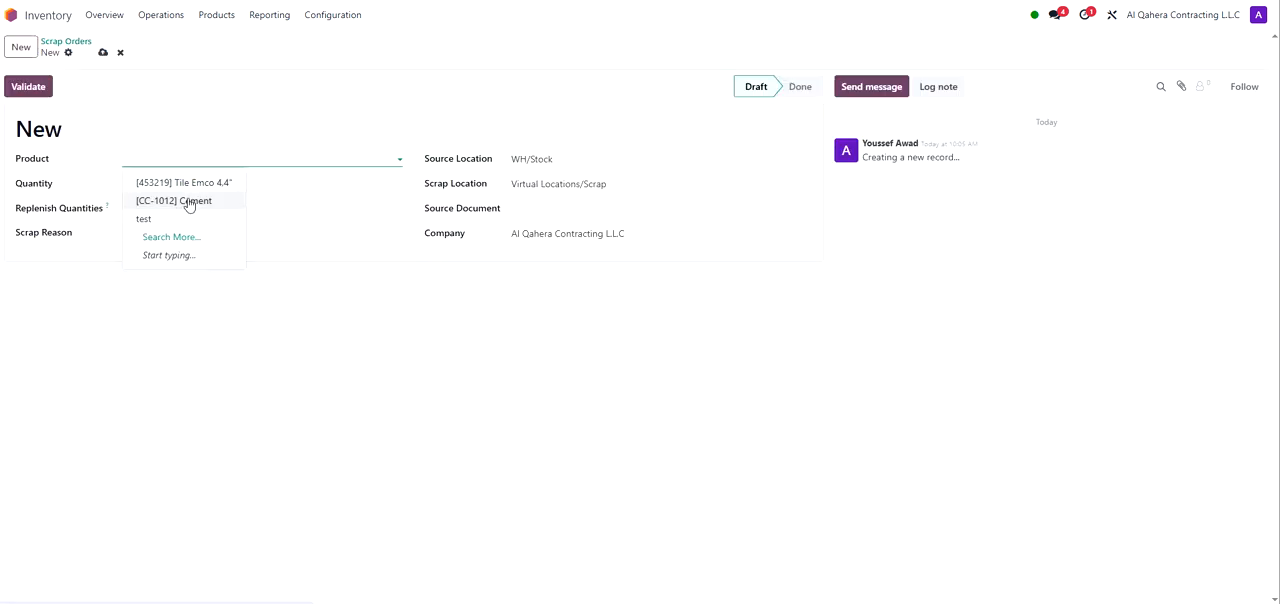
{"action": "left_click", "coordinate": [188, 204]}
{"action": "left_click", "coordinate": [211, 162]}
{"action": "double_click", "coordinate": [210, 157]}
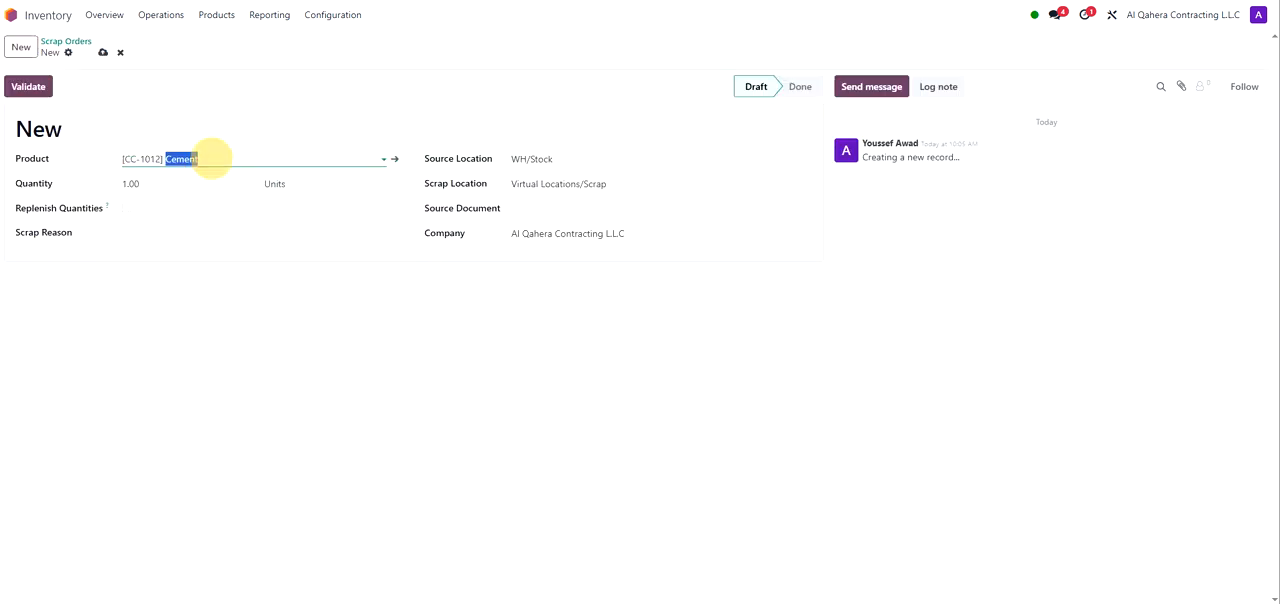
{"action": "left_click", "coordinate": [141, 183]}
{"action": "type", "text": "2"}
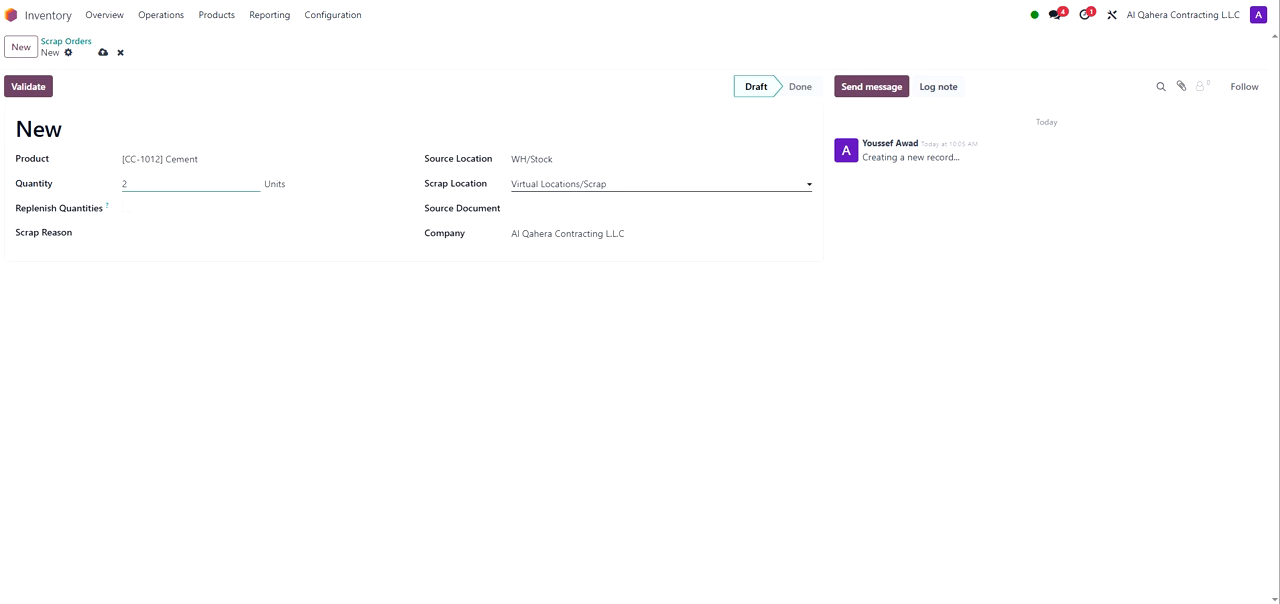
{"action": "left_click", "coordinate": [174, 480]}
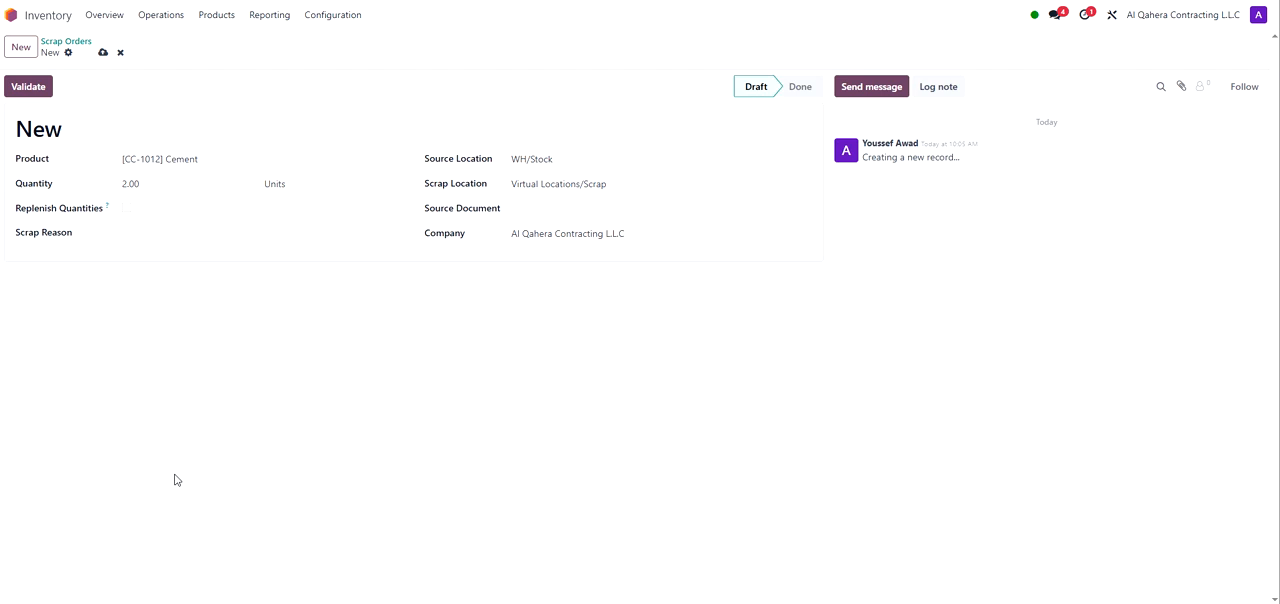
{"action": "left_click", "coordinate": [66, 41]}
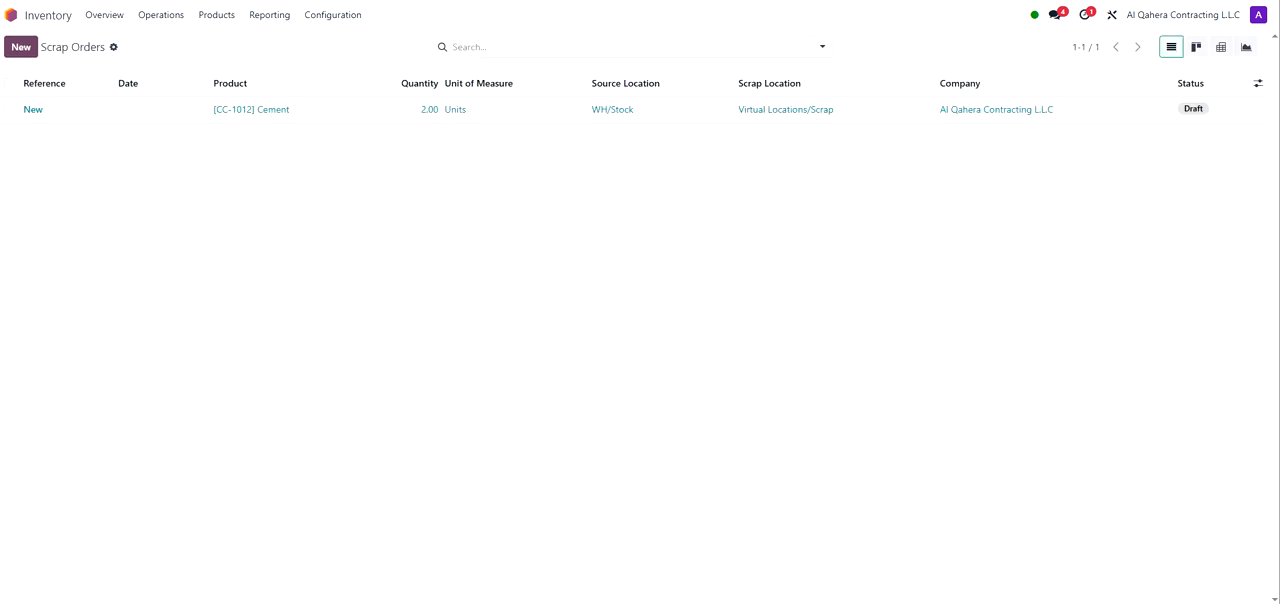
Step: Open the Stock Valuation report and examine its filter and grouping options
{"action": "left_click", "coordinate": [268, 16]}
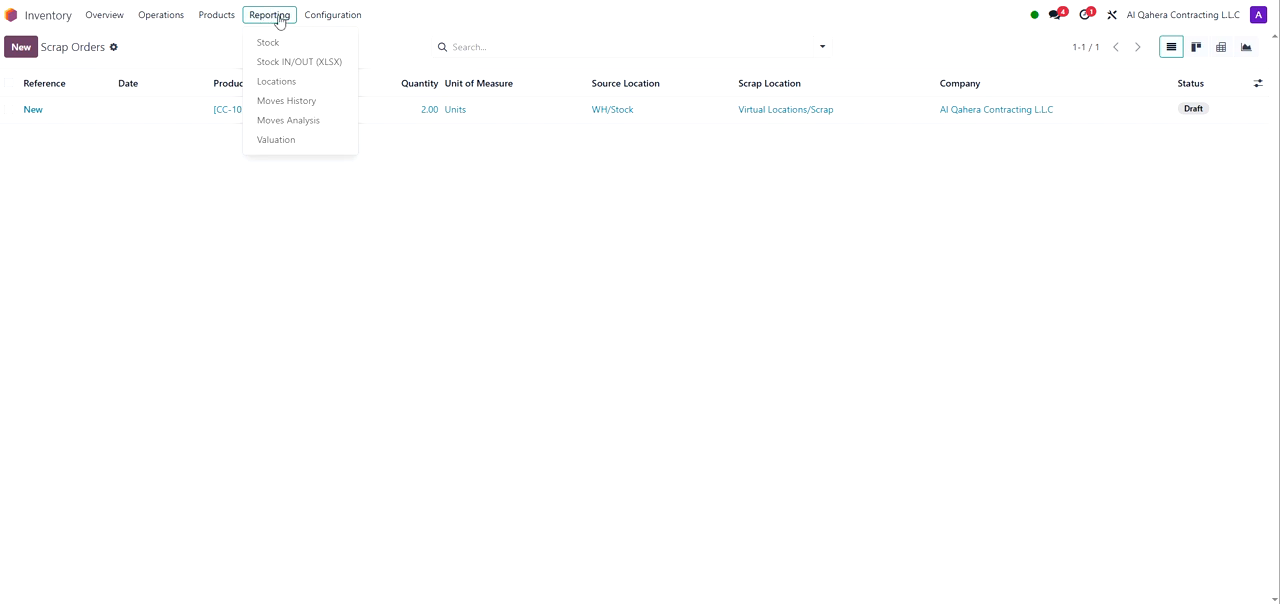
{"action": "left_click", "coordinate": [308, 139]}
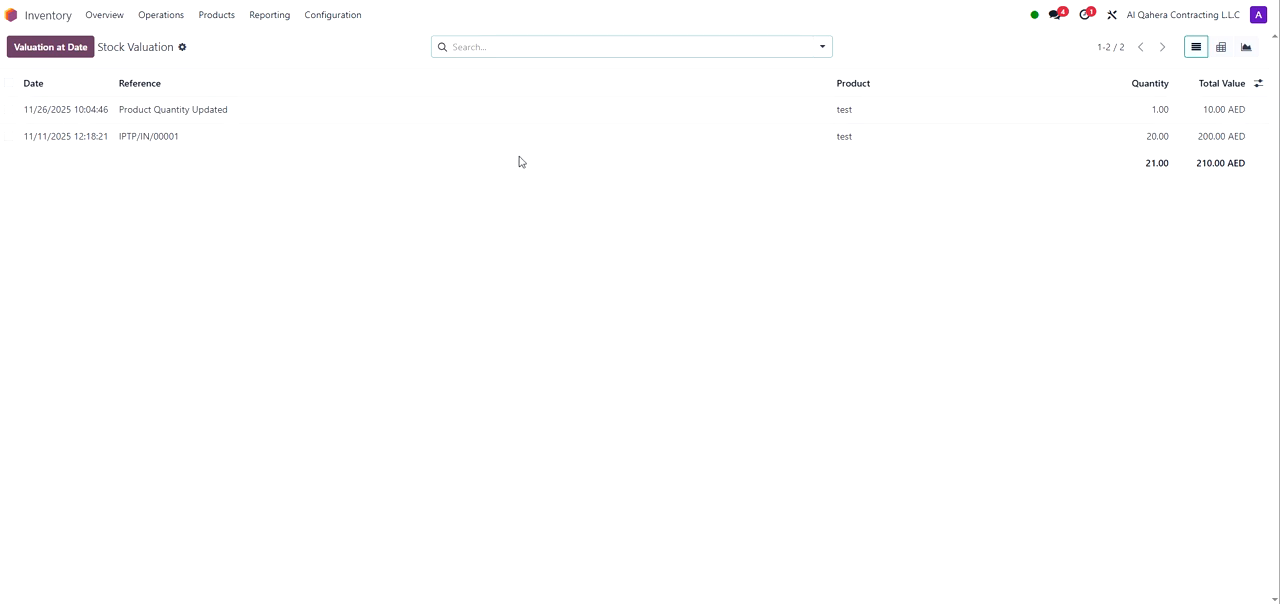
{"action": "left_click", "coordinate": [822, 50]}
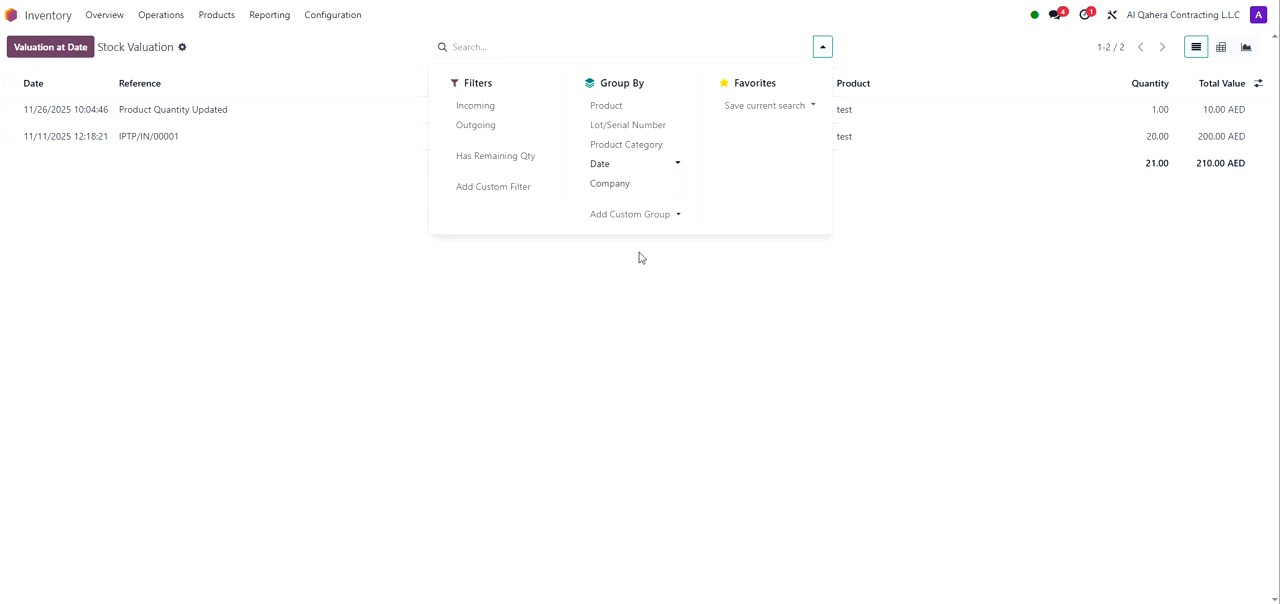
{"action": "left_click", "coordinate": [650, 300]}
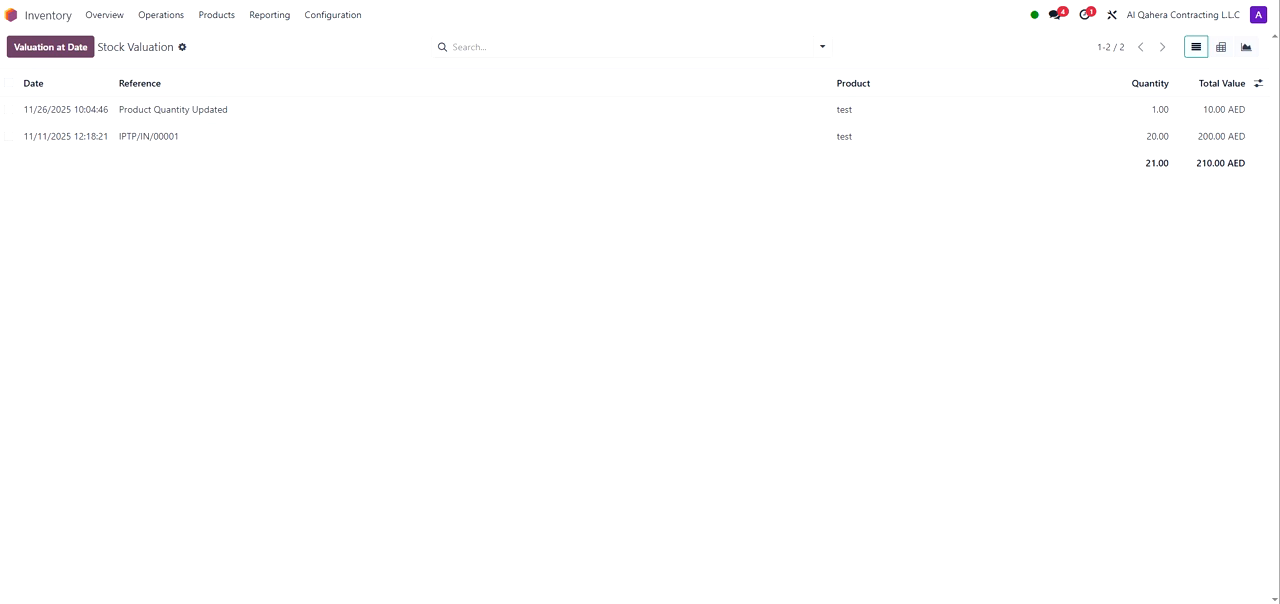
Step: Open Moves Analysis and expand the November 2025 row by Product, then the test row by Picking
{"action": "left_click", "coordinate": [278, 18]}
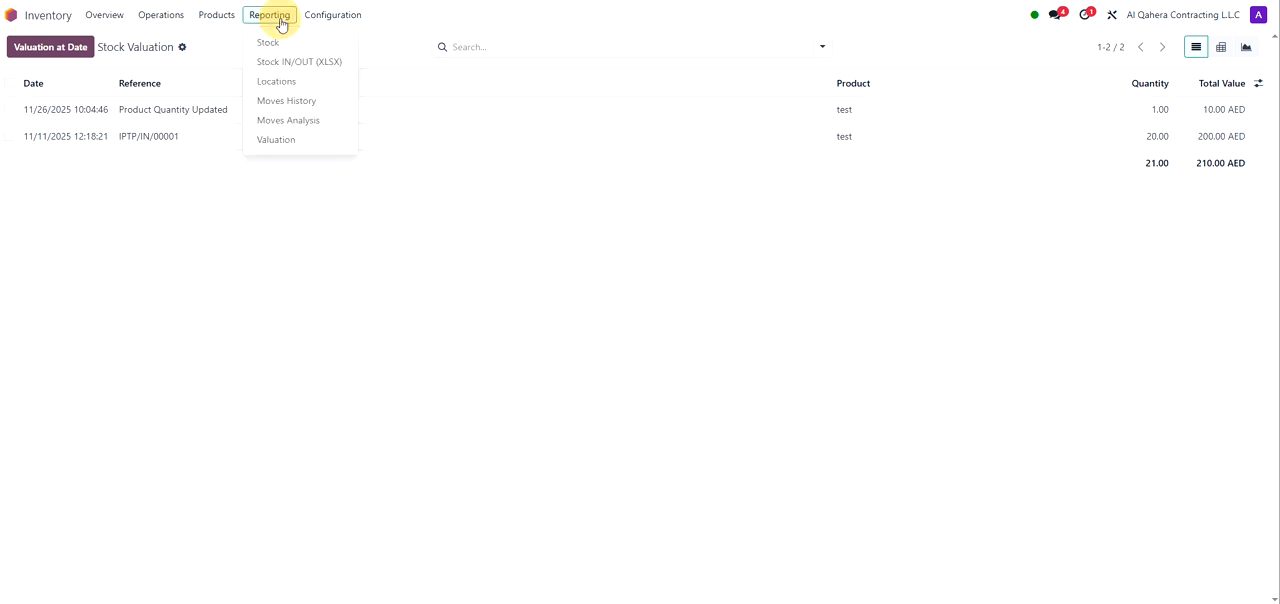
{"action": "left_click", "coordinate": [286, 130]}
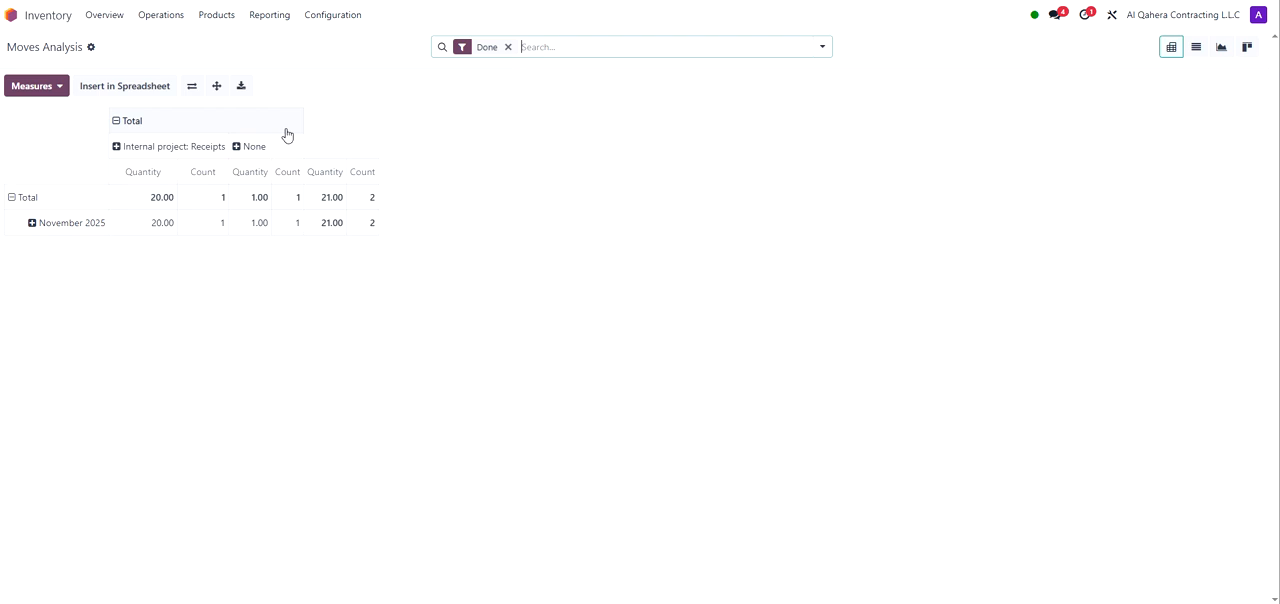
{"action": "left_click", "coordinate": [32, 224]}
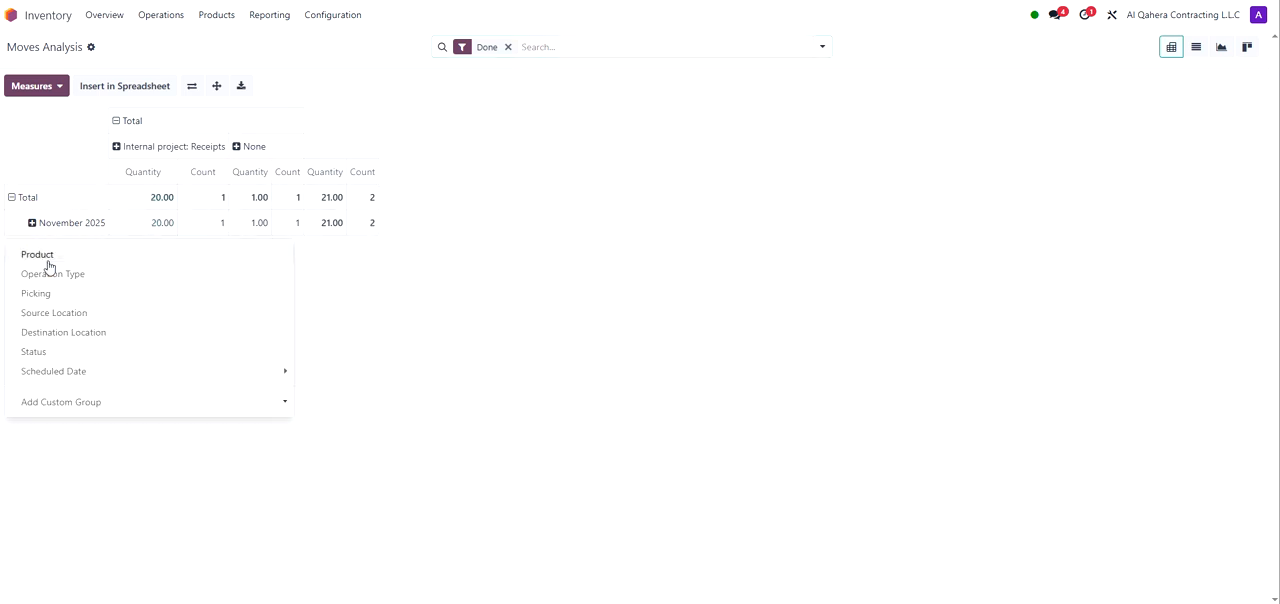
{"action": "left_click", "coordinate": [47, 258]}
{"action": "left_click", "coordinate": [52, 252]}
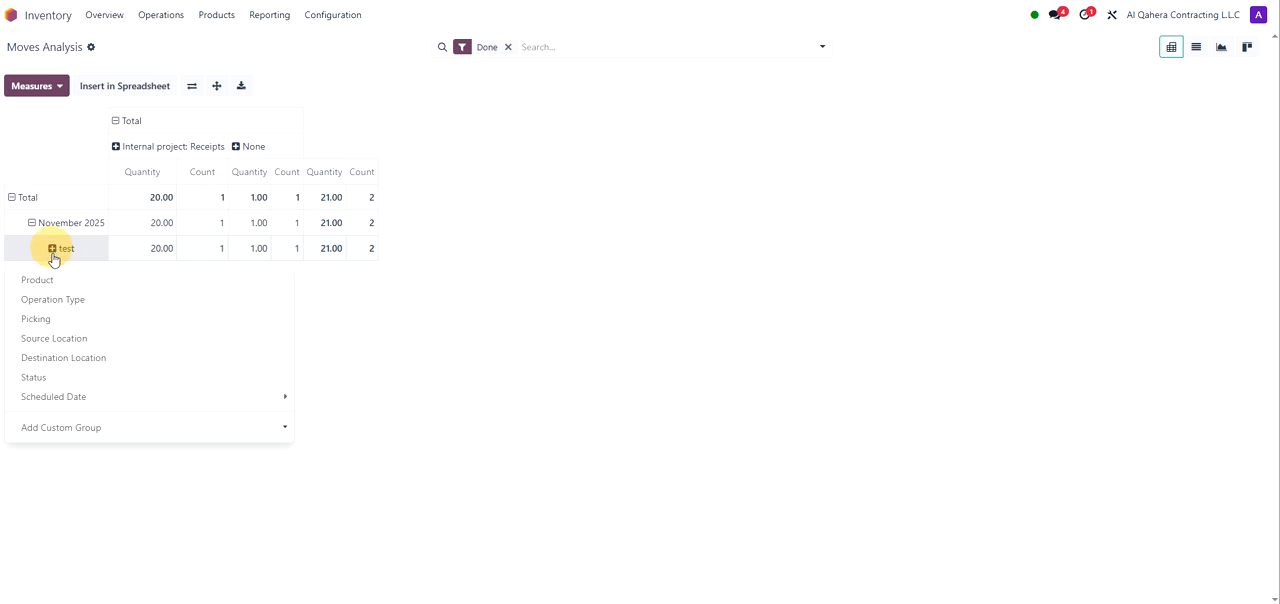
{"action": "left_click", "coordinate": [60, 320]}
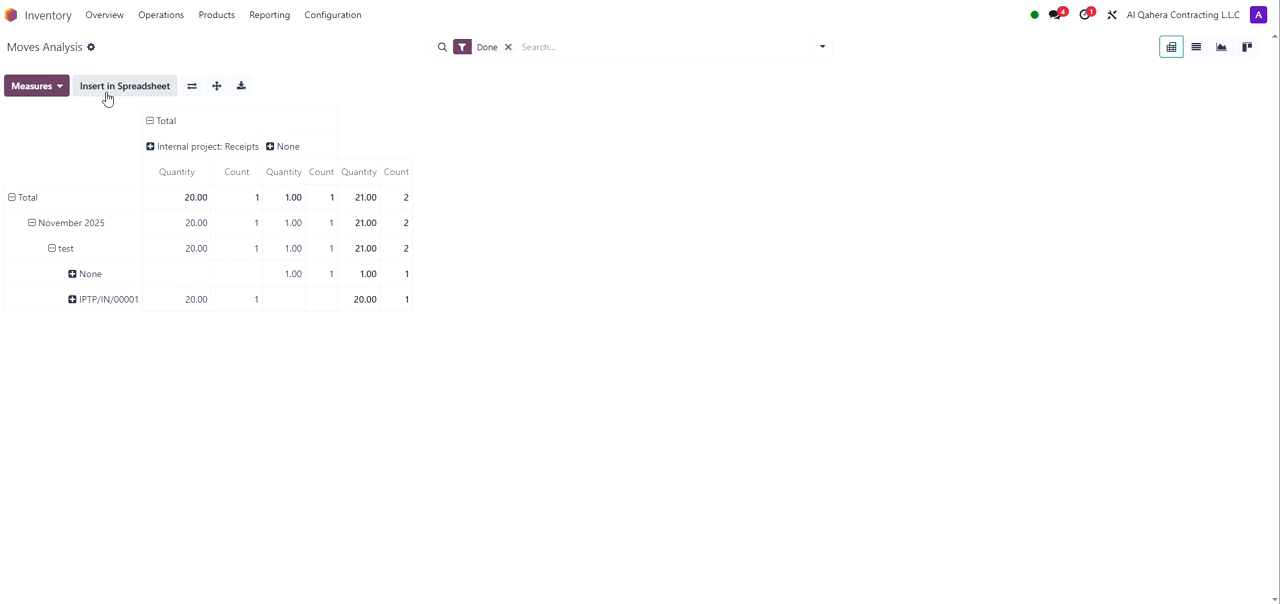
Step: Download the Moves Analysis pivot as an Excel spreadsheet, review its rows, and close it
{"action": "left_click", "coordinate": [234, 88]}
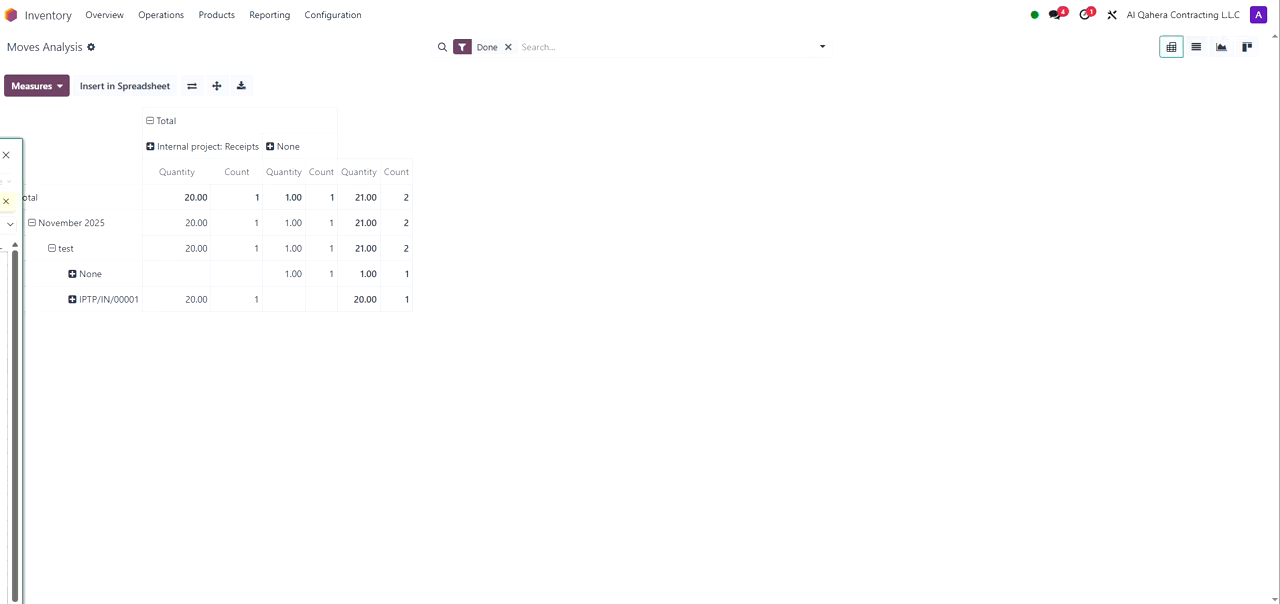
{"action": "left_click_drag", "start_coordinate": [800, 94], "coordinate": [863, 98]}
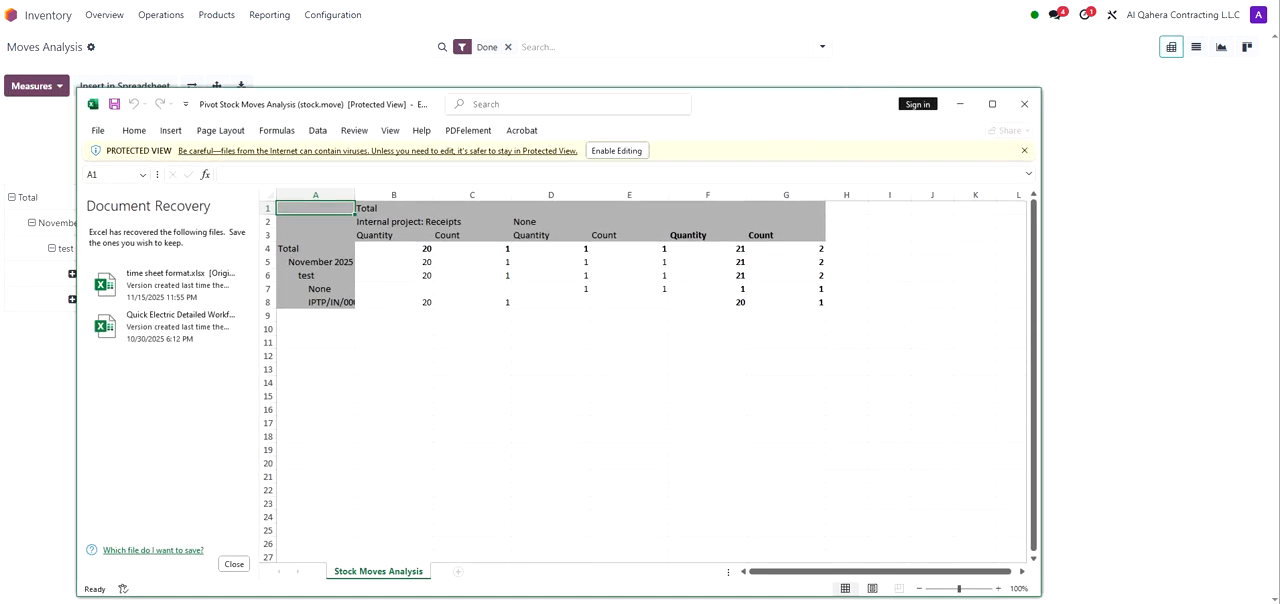
{"action": "left_click", "coordinate": [395, 297]}
{"action": "left_click", "coordinate": [347, 263]}
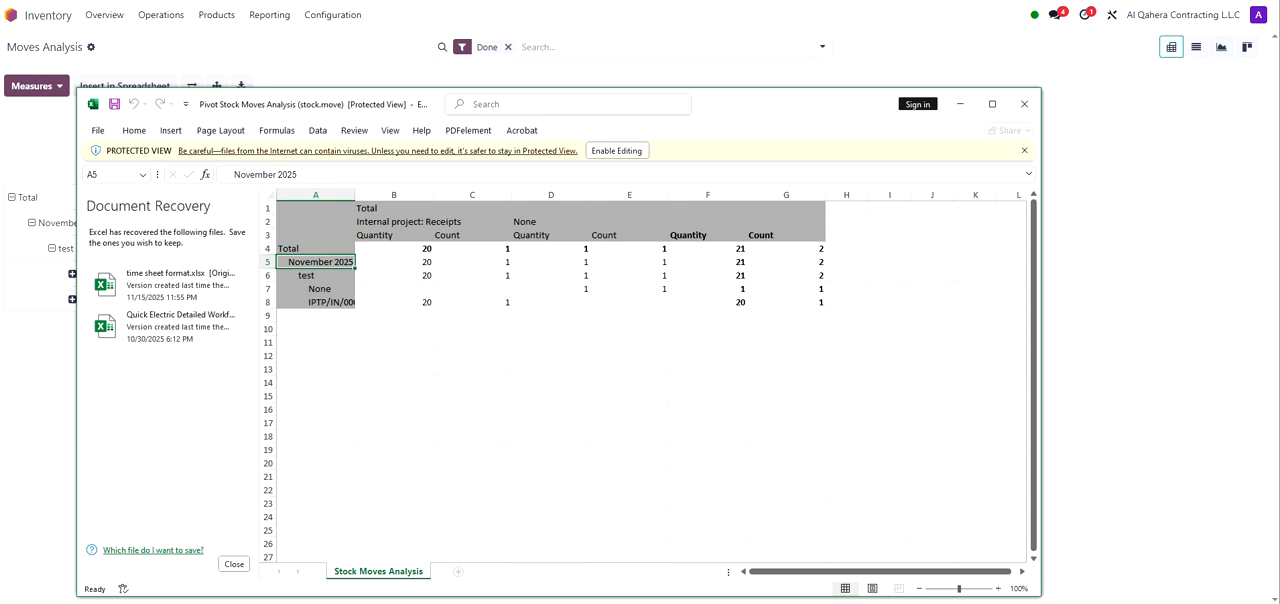
{"action": "left_click", "coordinate": [306, 301]}
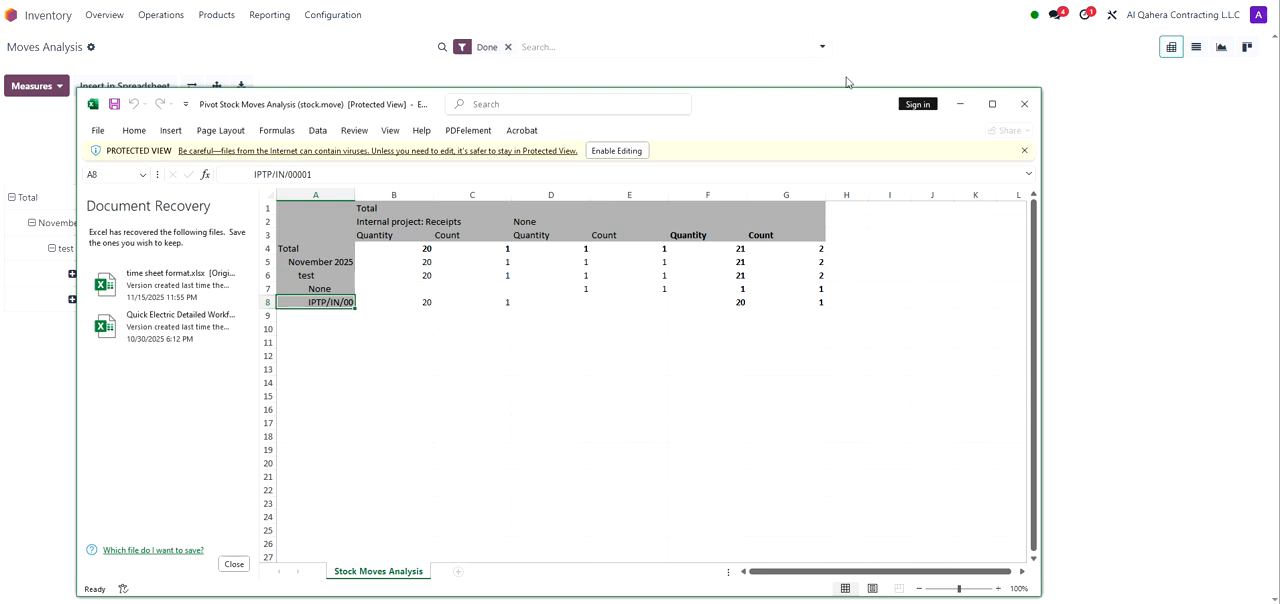
{"action": "left_click", "coordinate": [958, 104]}
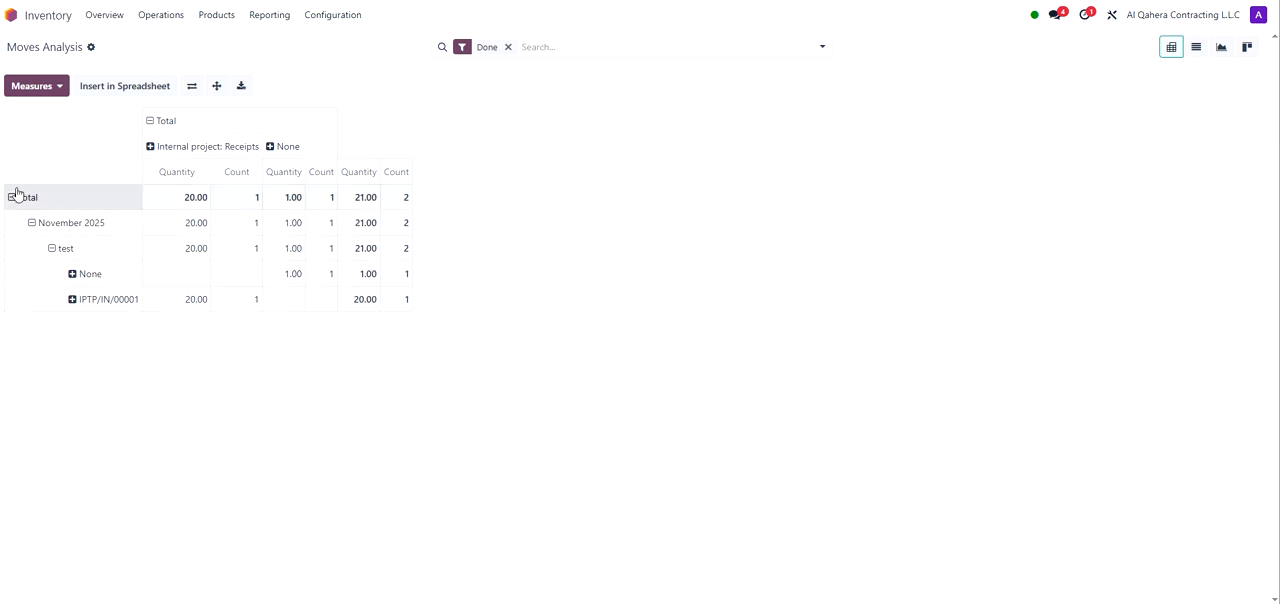
Step: Add the Real Quantity, Unit Price and Weight measures to the Moves Analysis pivot
{"action": "left_click", "coordinate": [52, 86]}
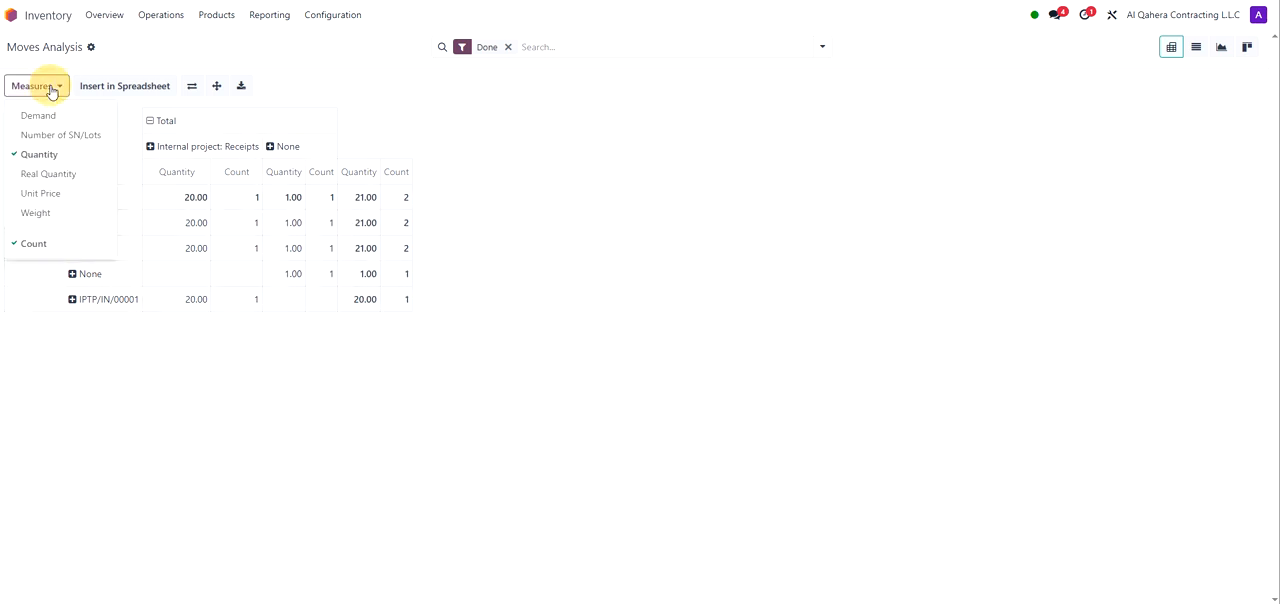
{"action": "left_click", "coordinate": [67, 173]}
{"action": "left_click", "coordinate": [54, 195]}
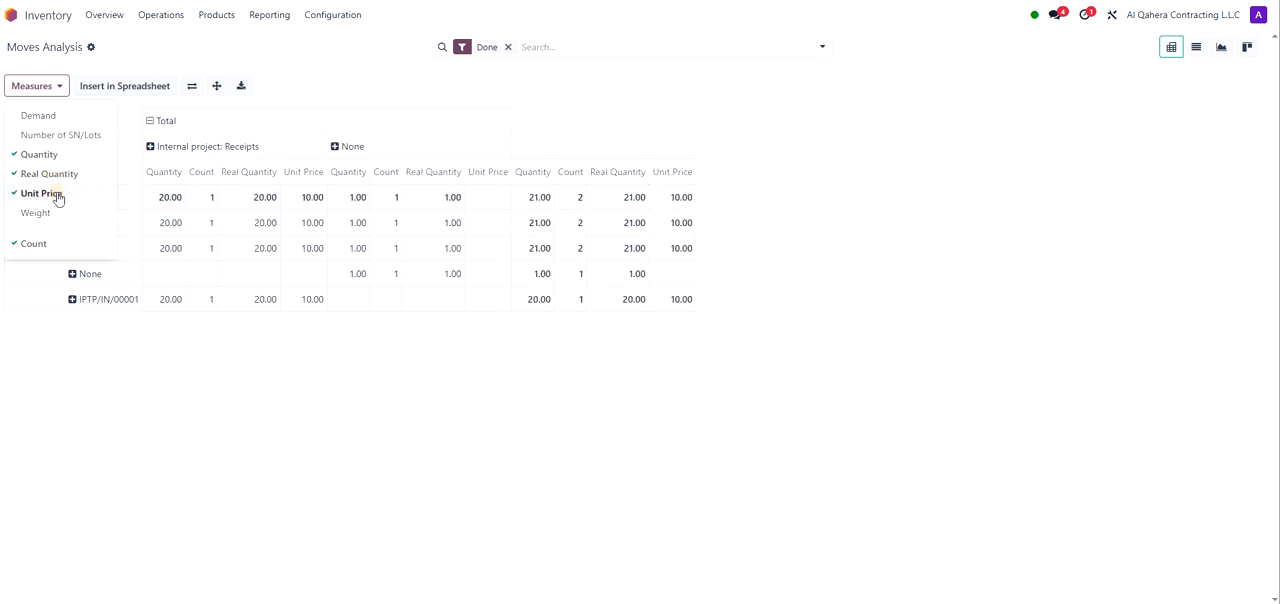
{"action": "left_click", "coordinate": [56, 213]}
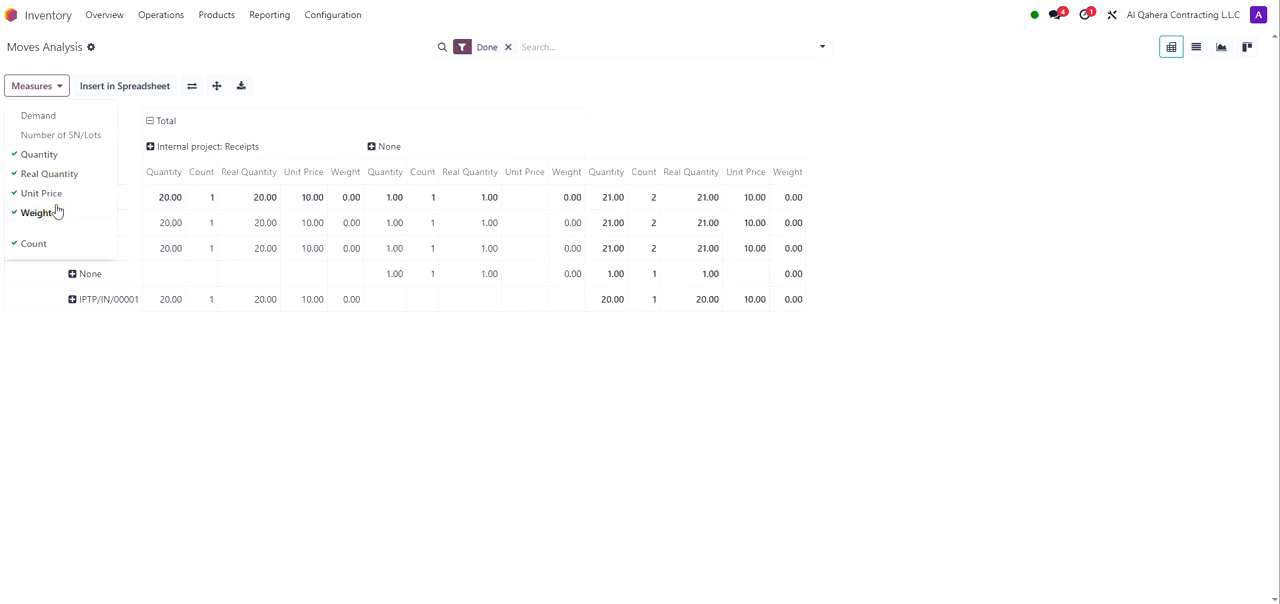
{"action": "left_click", "coordinate": [1066, 191]}
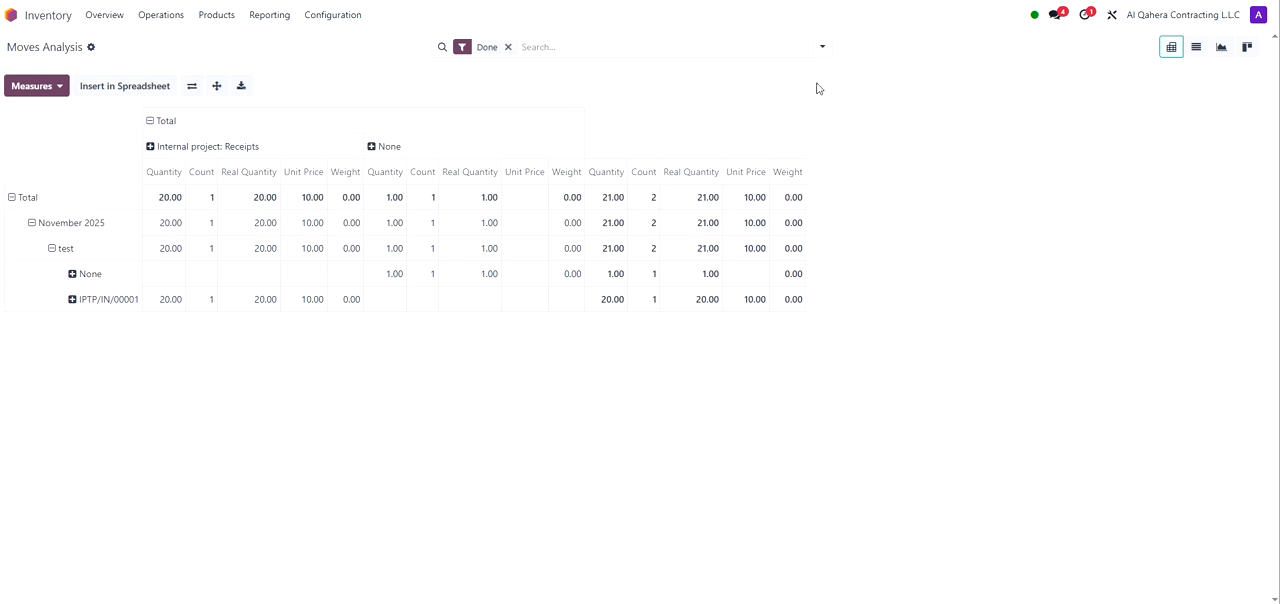
Step: Switch Moves Analysis to the list, graph and kanban views
{"action": "left_click", "coordinate": [1193, 55]}
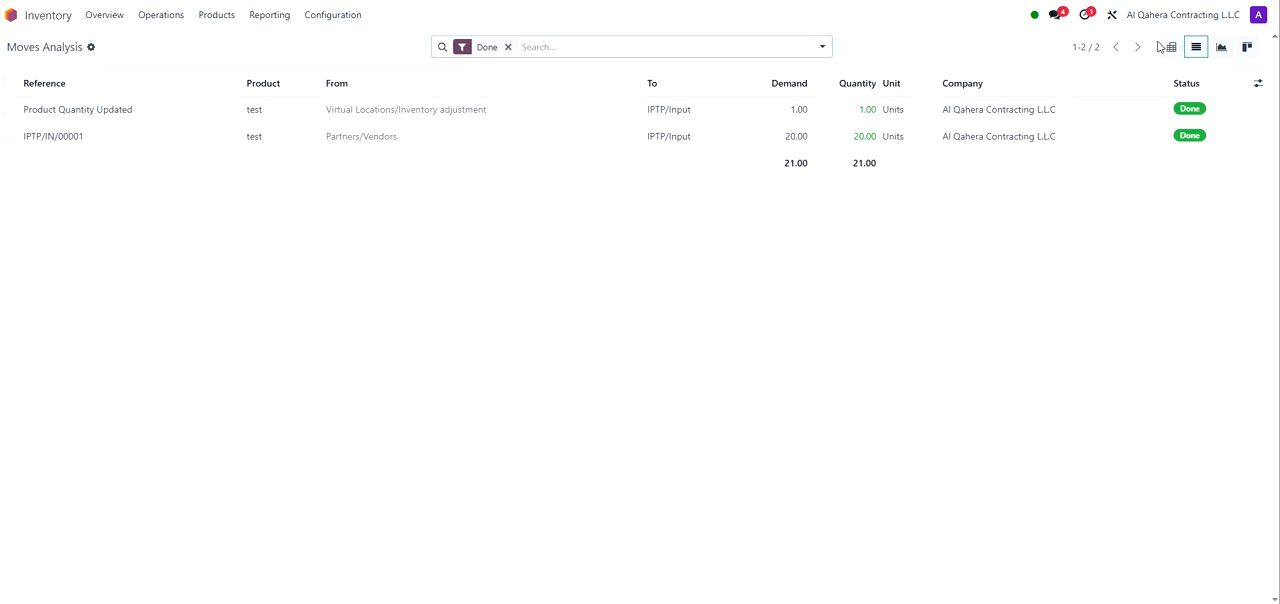
{"action": "left_click", "coordinate": [1222, 50]}
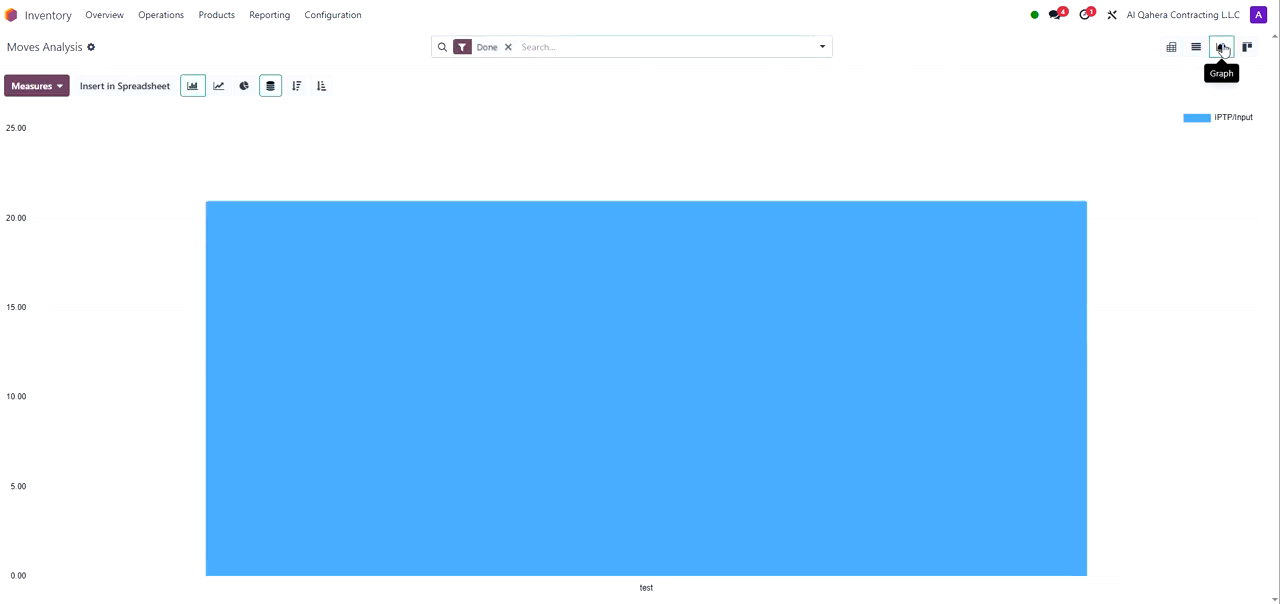
{"action": "left_click", "coordinate": [1248, 50]}
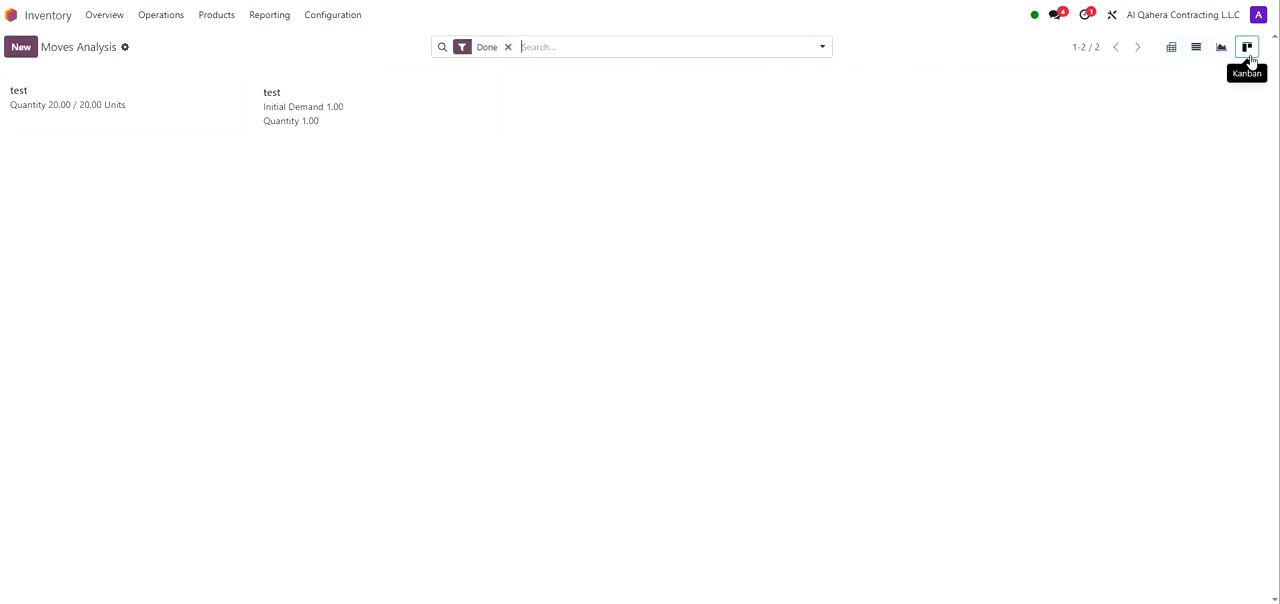
Step: Return Moves Analysis to the pivot and list views, then open the Moves History and Locations reports
{"action": "left_click", "coordinate": [1172, 52]}
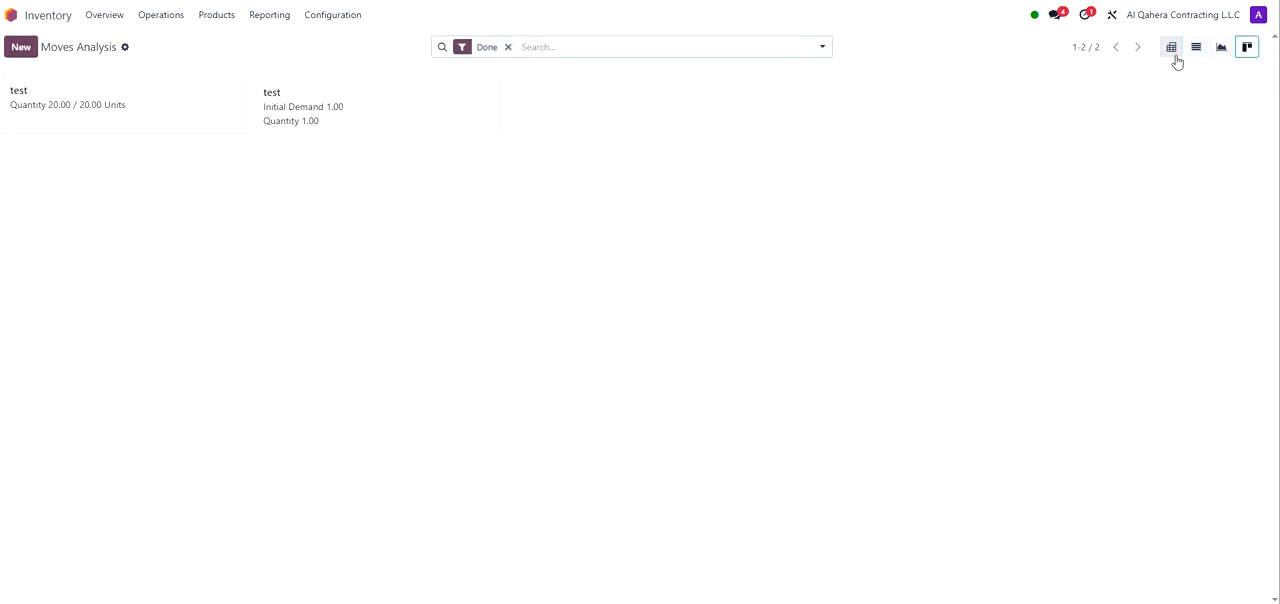
{"action": "left_click", "coordinate": [1195, 52]}
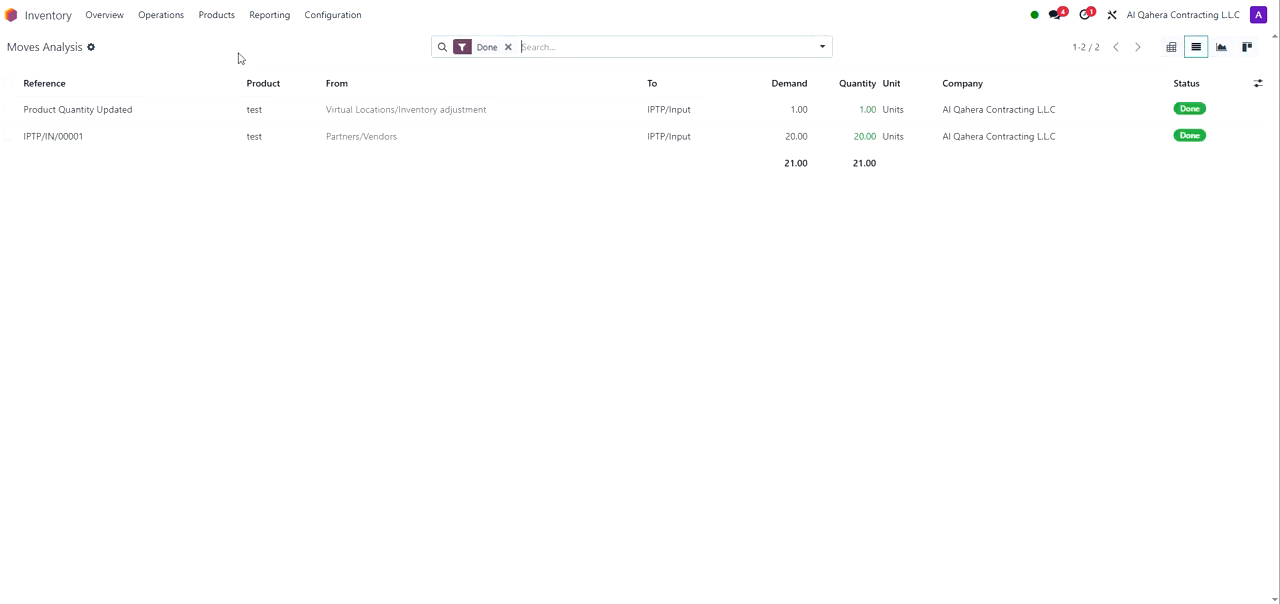
{"action": "left_click", "coordinate": [287, 18]}
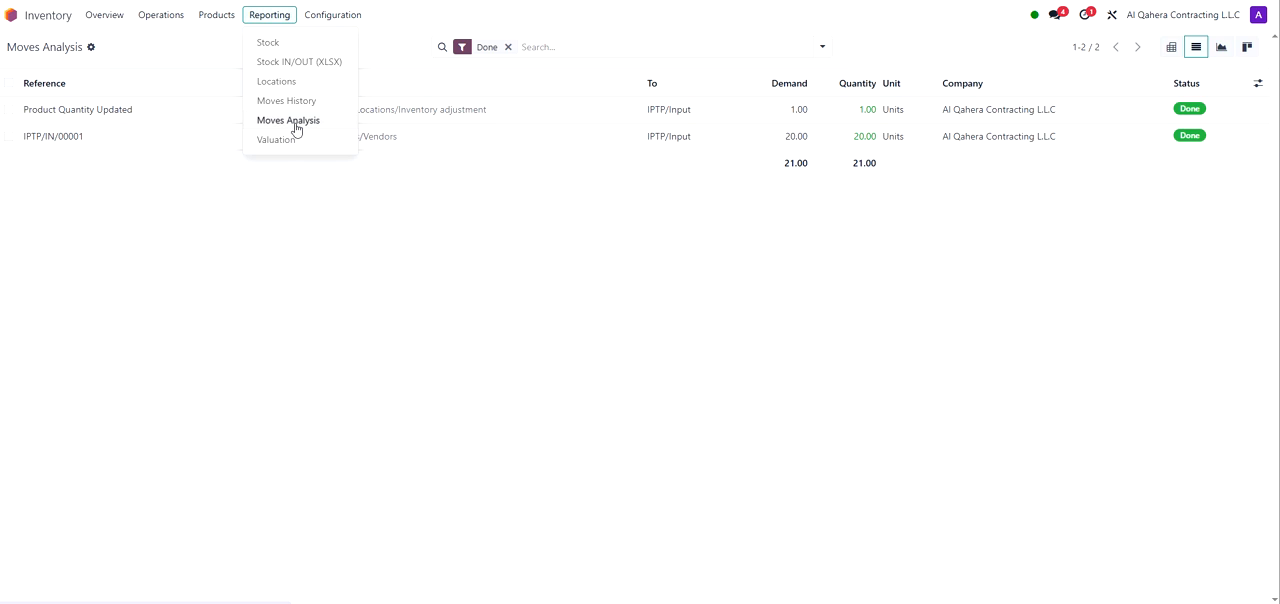
{"action": "left_click", "coordinate": [292, 104]}
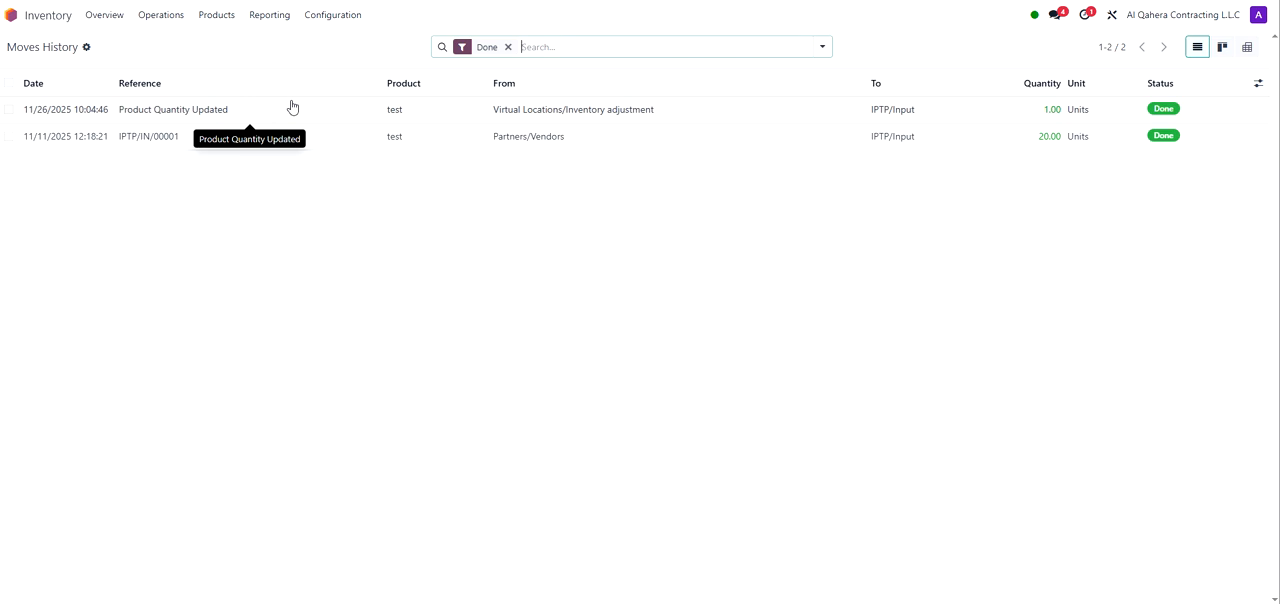
{"action": "left_click", "coordinate": [286, 112]}
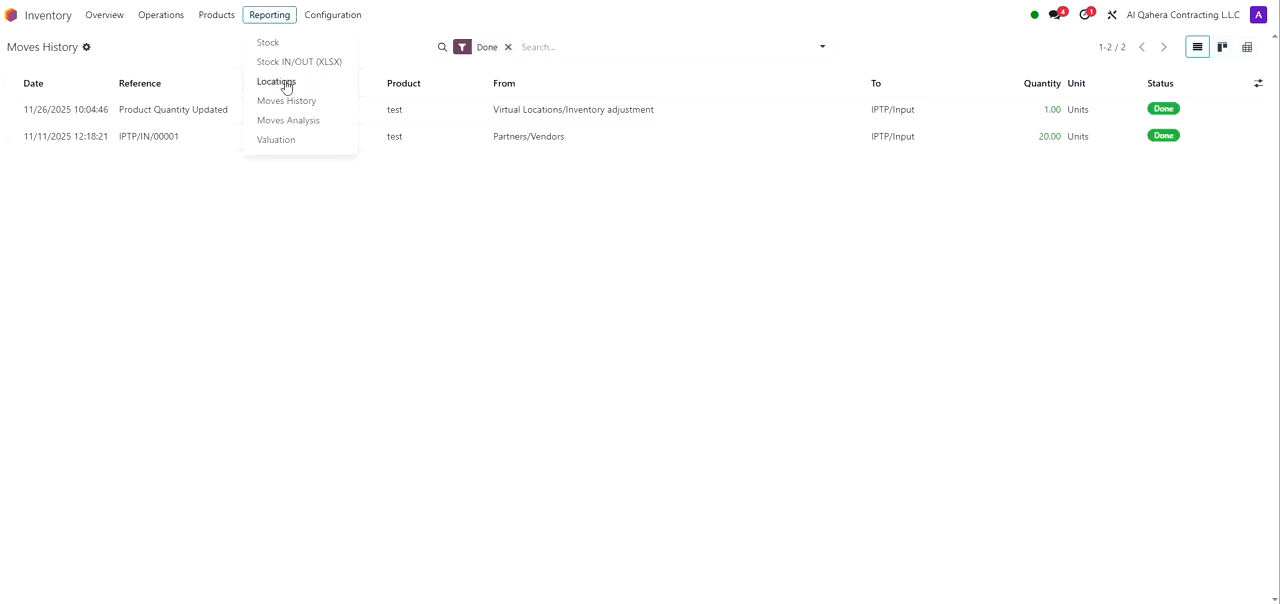
{"action": "left_click", "coordinate": [285, 82]}
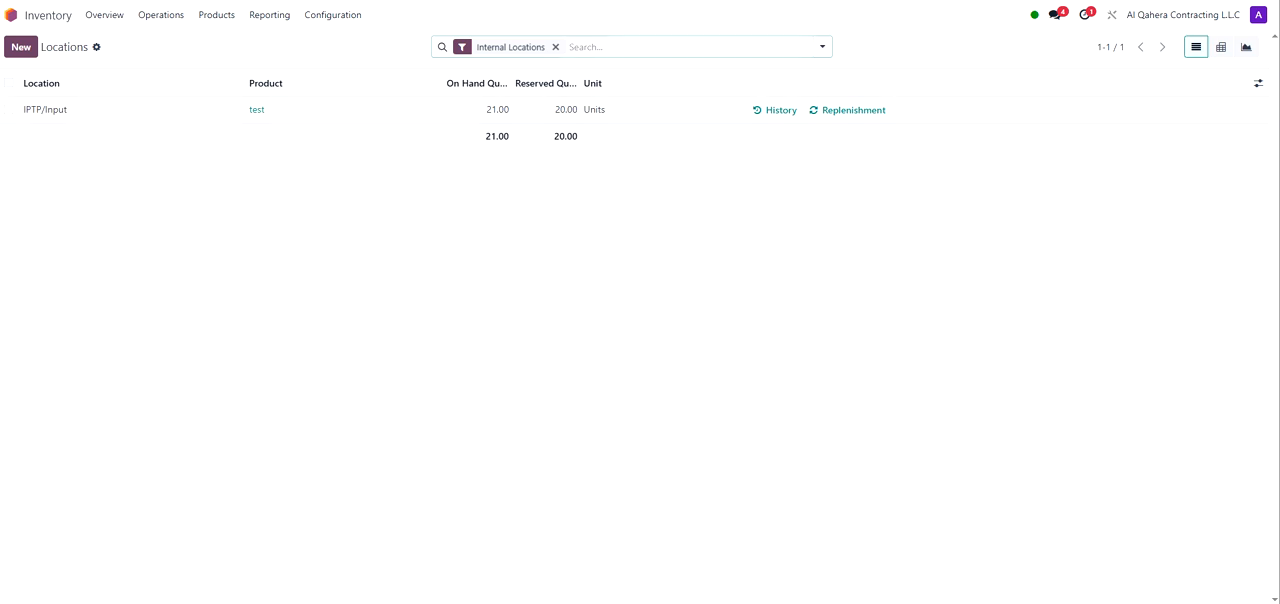
Step: Open the Stock IN/OUT (XLSX) report dialog and look through its date, product and partner options
{"action": "left_click", "coordinate": [269, 14]}
{"action": "left_click", "coordinate": [316, 64]}
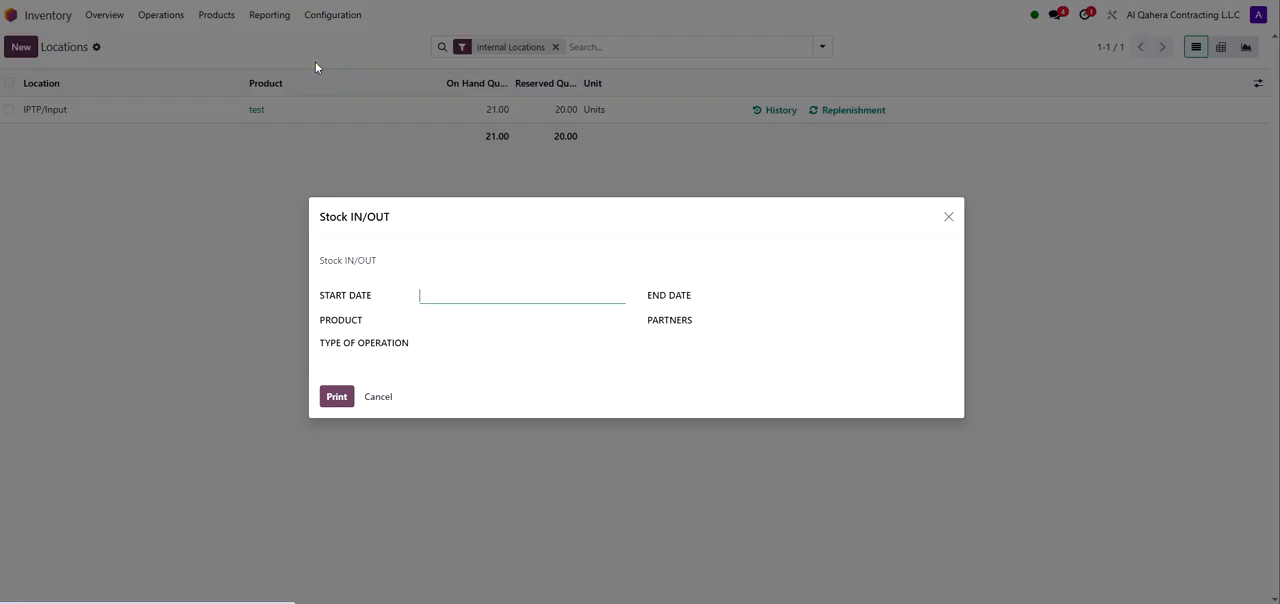
{"action": "left_click", "coordinate": [495, 297]}
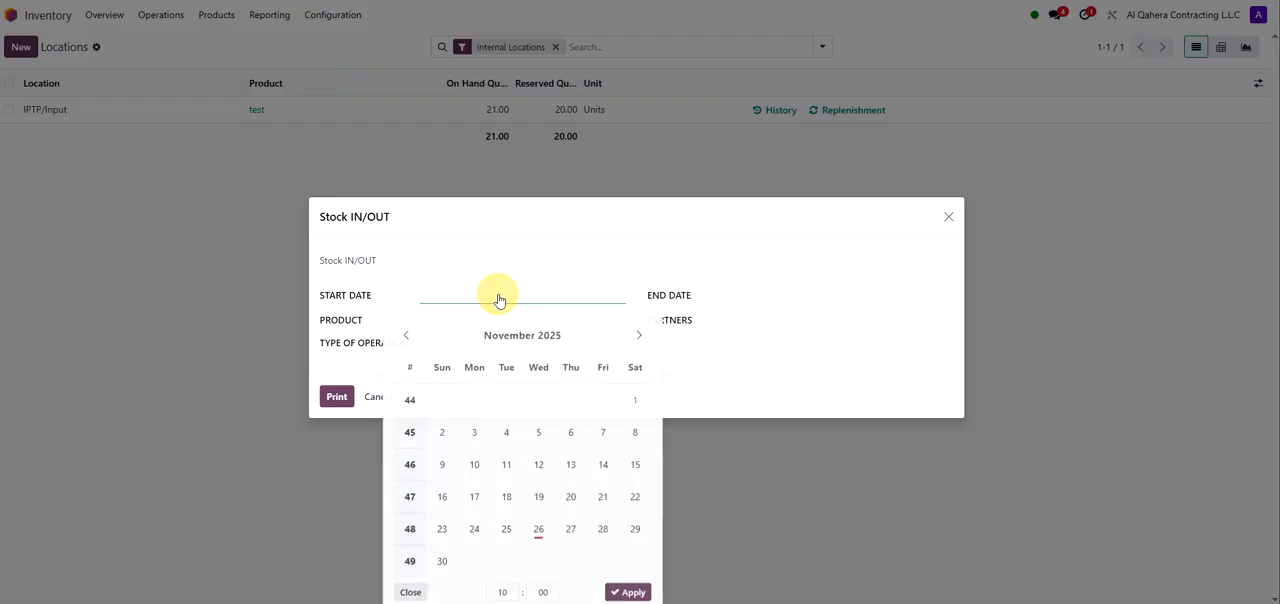
{"action": "left_click", "coordinate": [757, 297]}
{"action": "left_click", "coordinate": [420, 320]}
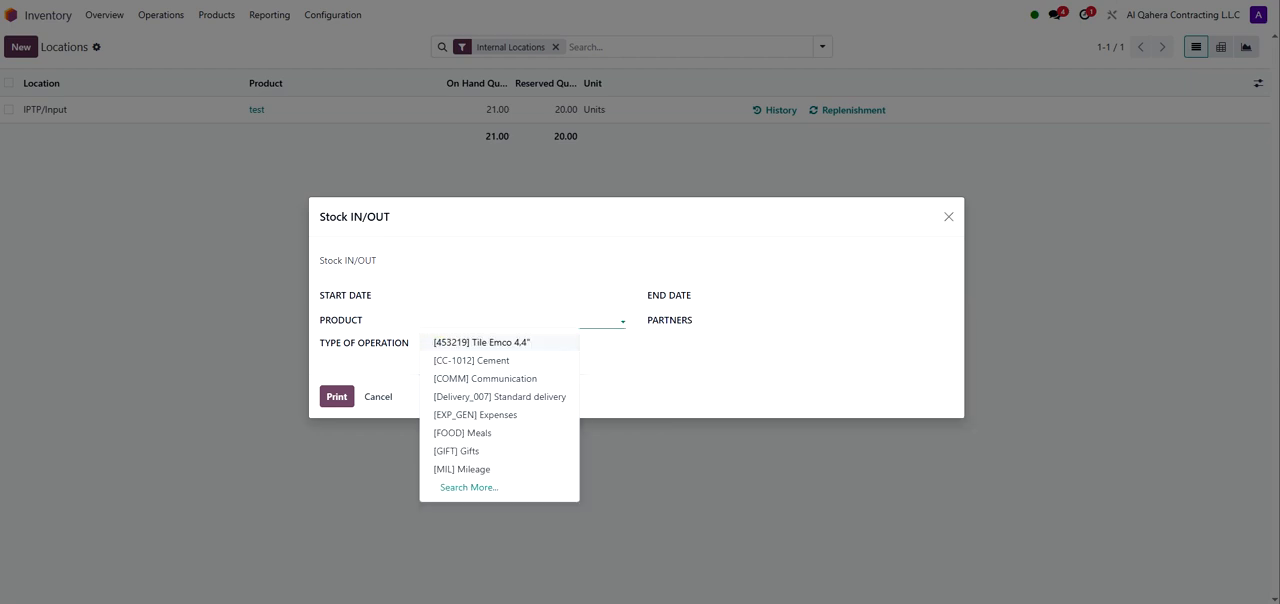
{"action": "left_click", "coordinate": [740, 320]}
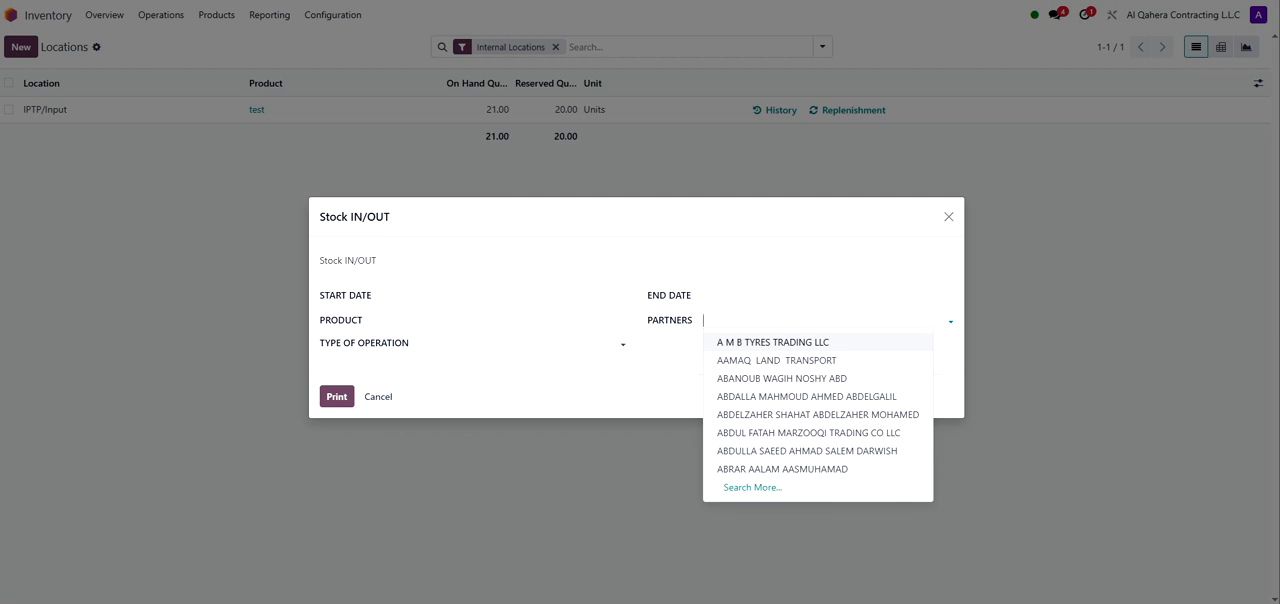
{"action": "left_click", "coordinate": [482, 334]}
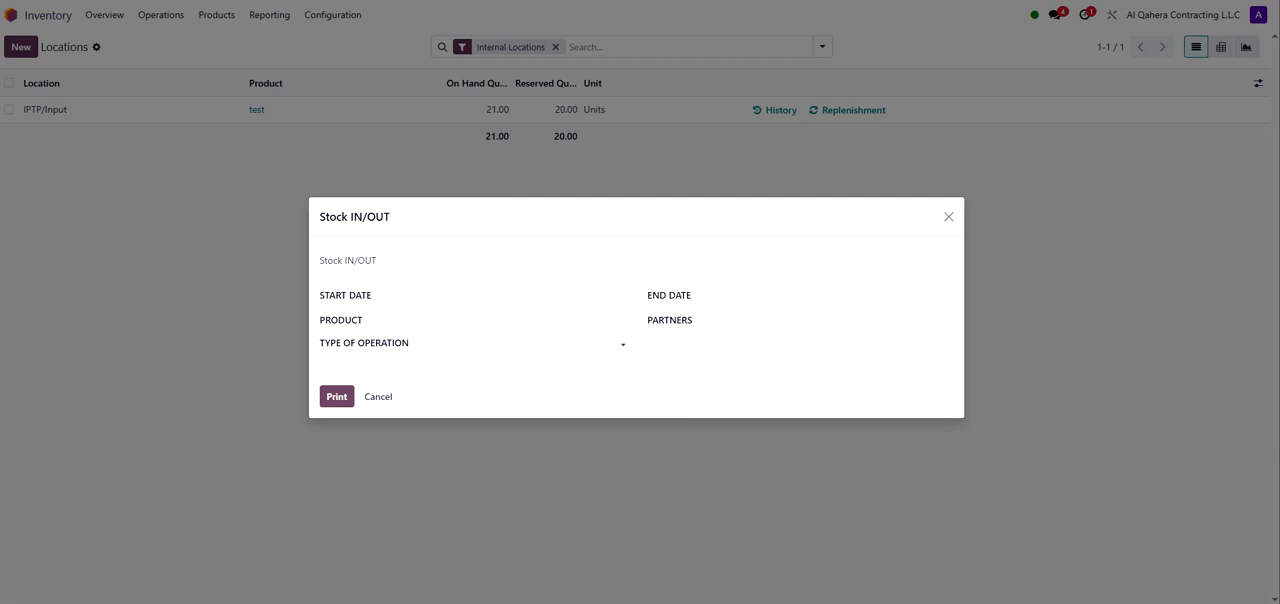
Step: Set the Stock IN/OUT start date to 10/01/2025 and end date to 11/26/2025, and print the report
{"action": "left_click", "coordinate": [430, 299]}
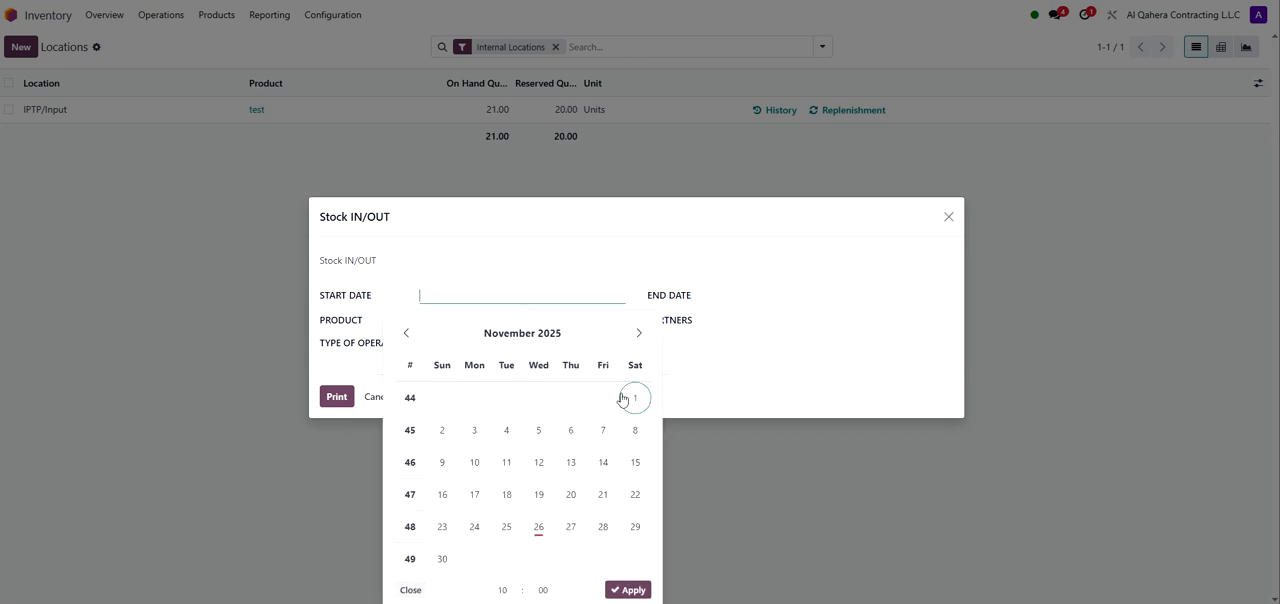
{"action": "left_click", "coordinate": [406, 332]}
{"action": "left_click", "coordinate": [539, 398]}
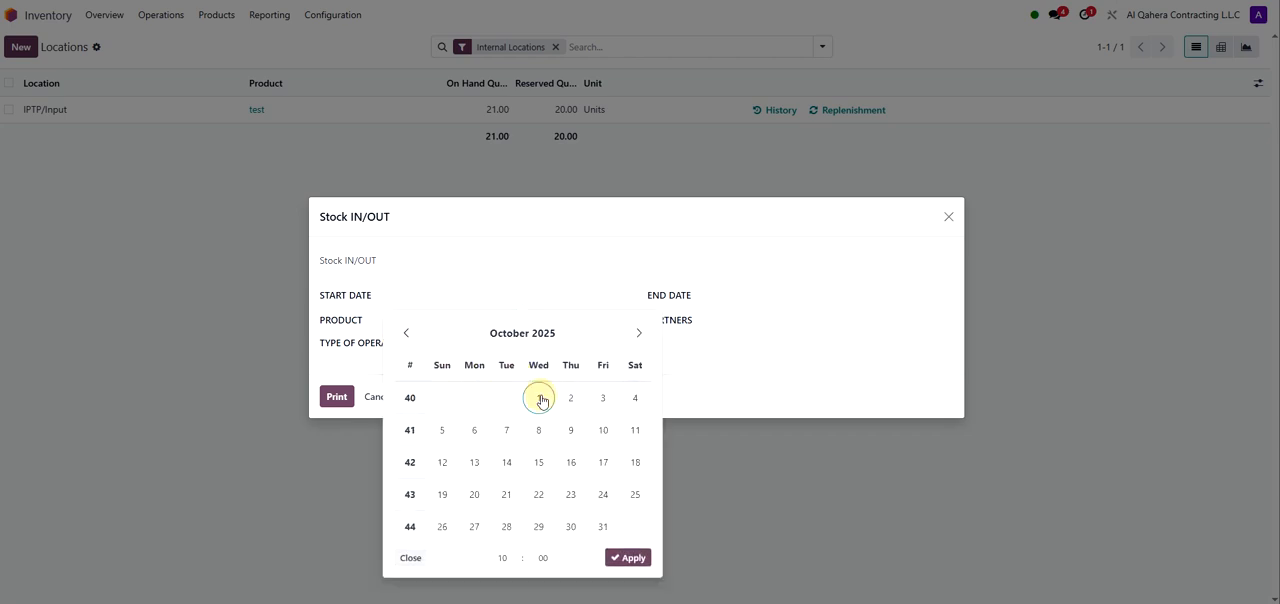
{"action": "left_click", "coordinate": [757, 290]}
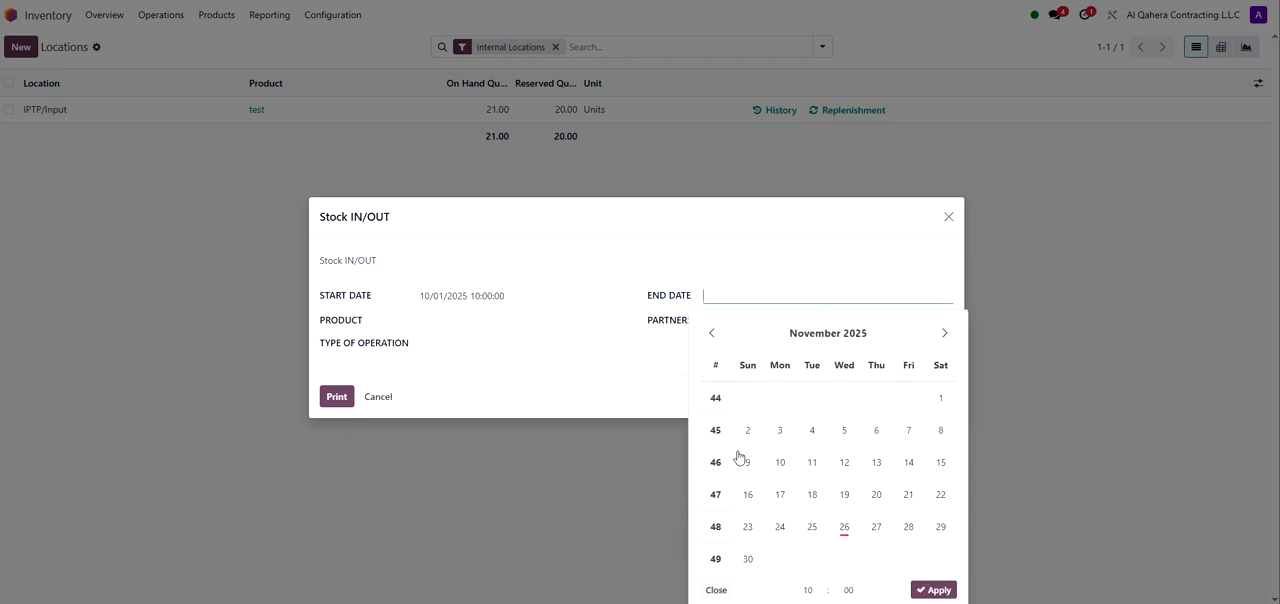
{"action": "left_click", "coordinate": [843, 527]}
{"action": "left_click", "coordinate": [457, 380]}
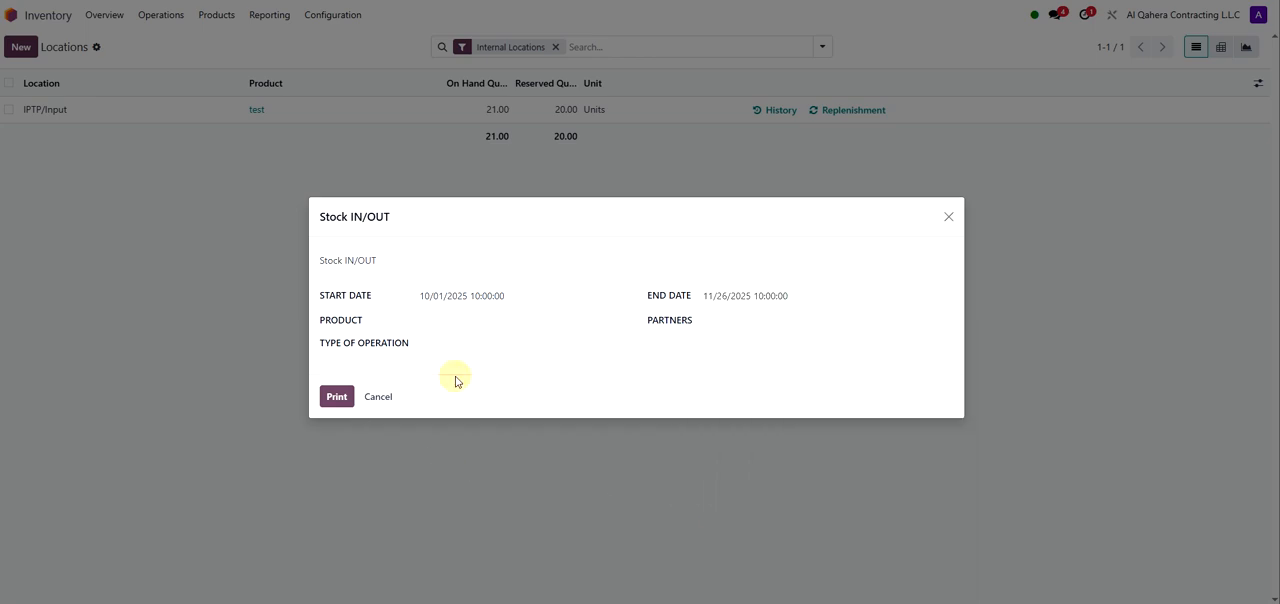
{"action": "left_click", "coordinate": [348, 400]}
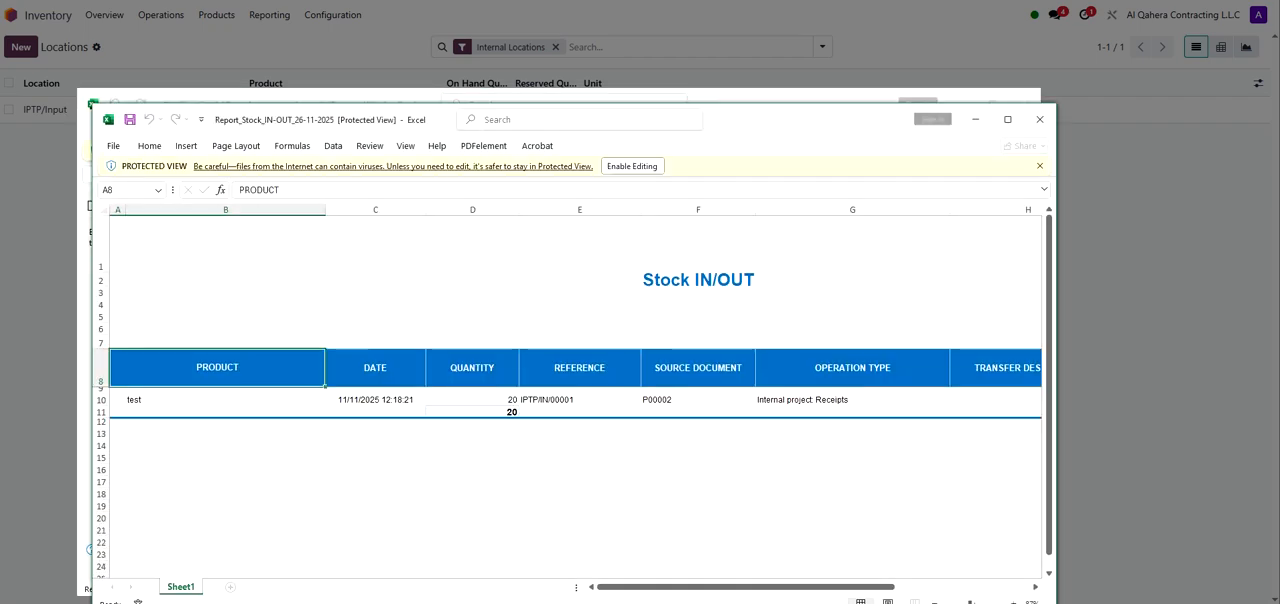
Step: Review the columns of the Stock IN/OUT spreadsheet in Excel, then switch back to the browser
{"action": "double_click", "coordinate": [737, 120]}
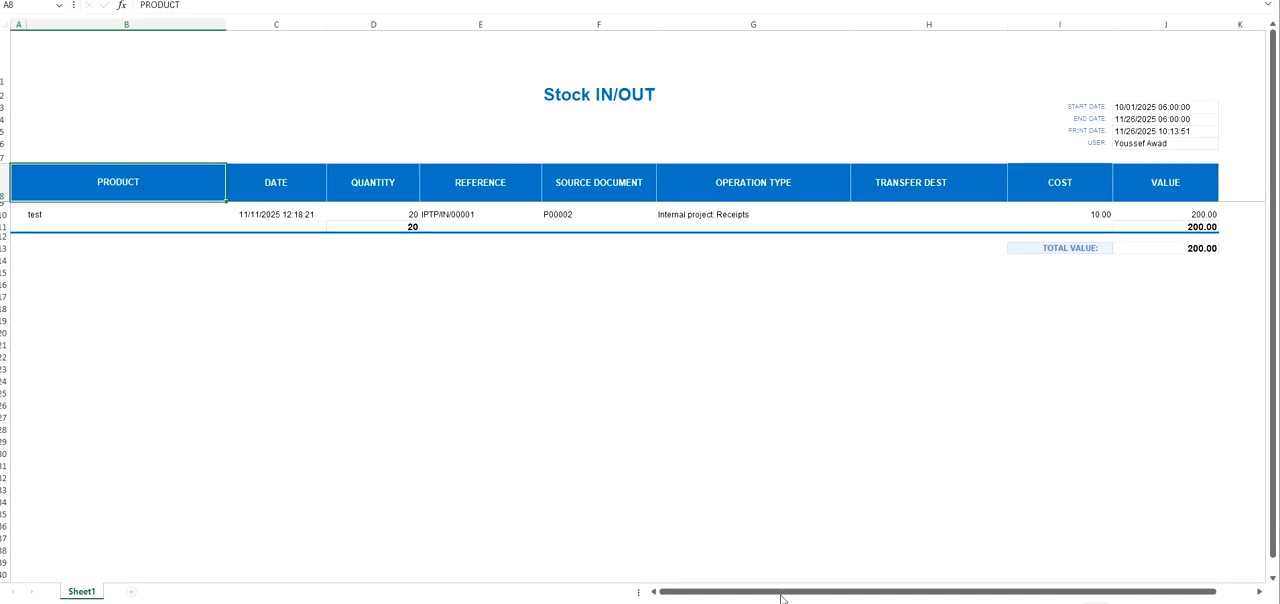
{"action": "left_click", "coordinate": [214, 216]}
{"action": "left_click", "coordinate": [268, 216]}
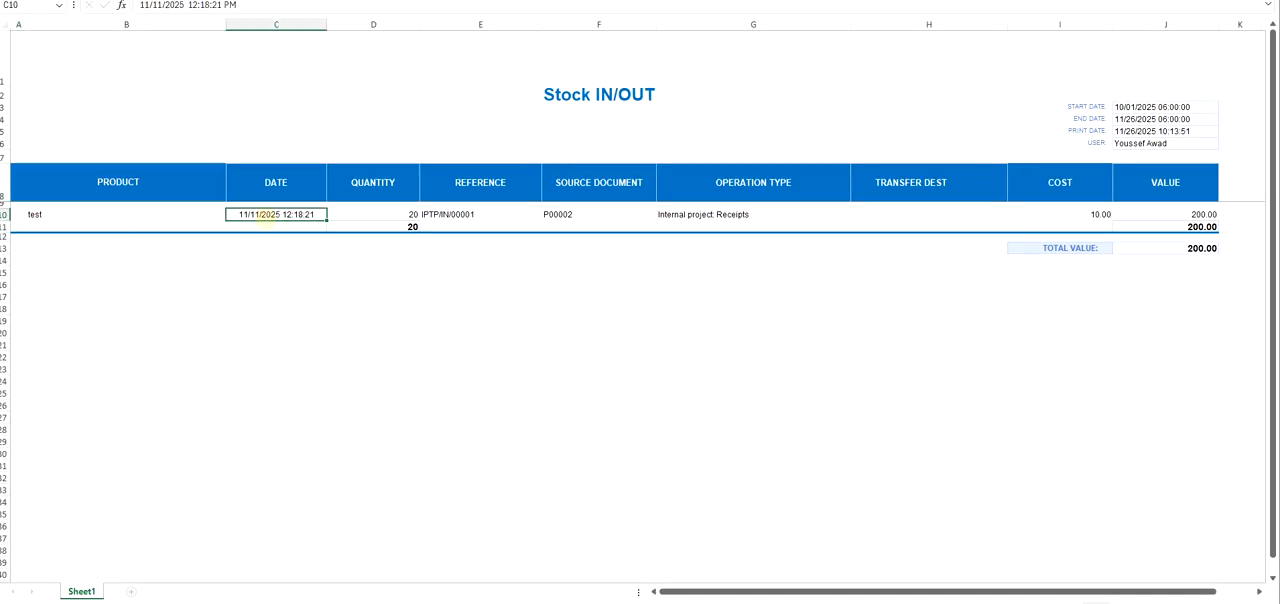
{"action": "left_click", "coordinate": [393, 216]}
{"action": "left_click", "coordinate": [450, 215]}
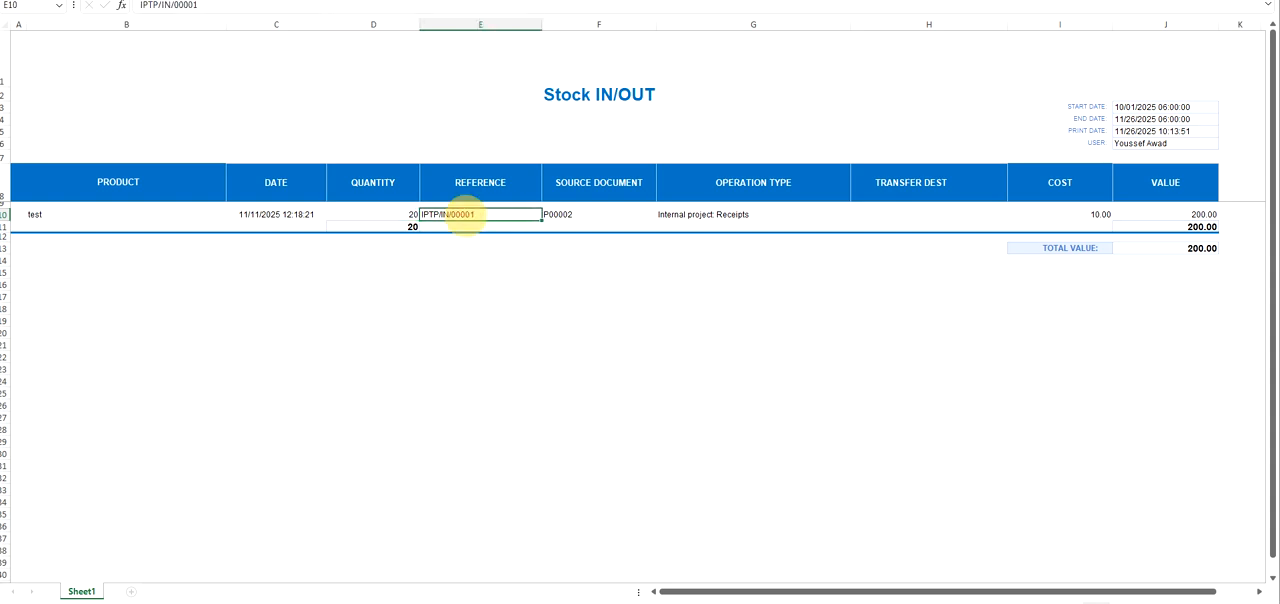
{"action": "left_click", "coordinate": [566, 206]}
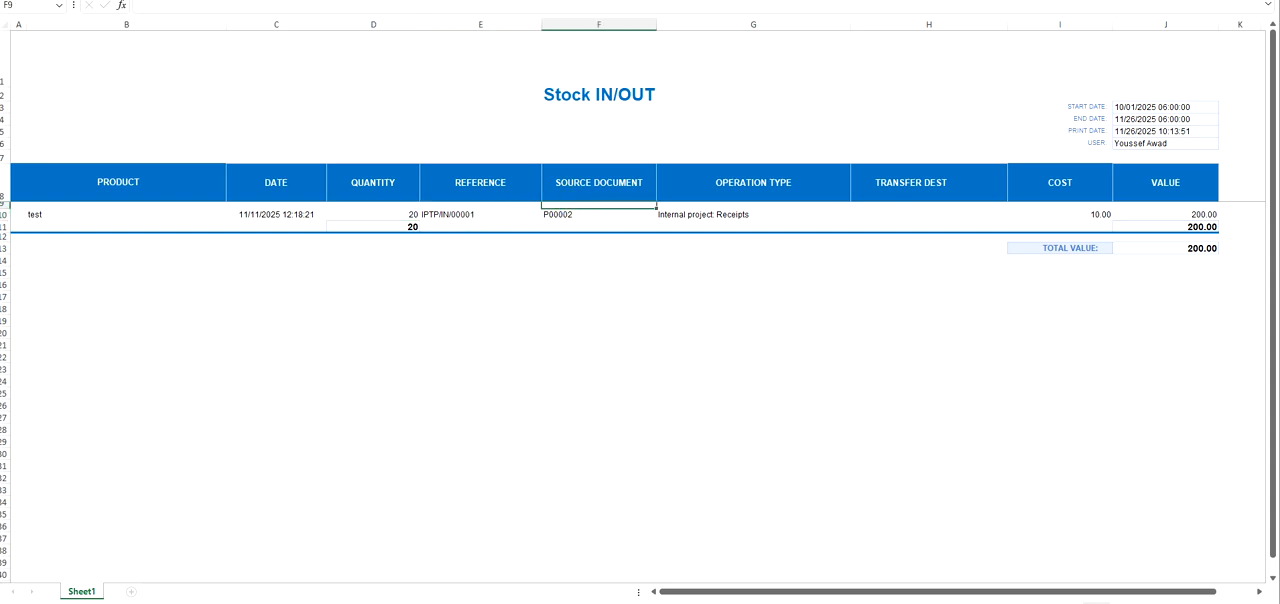
{"action": "left_click", "coordinate": [671, 216]}
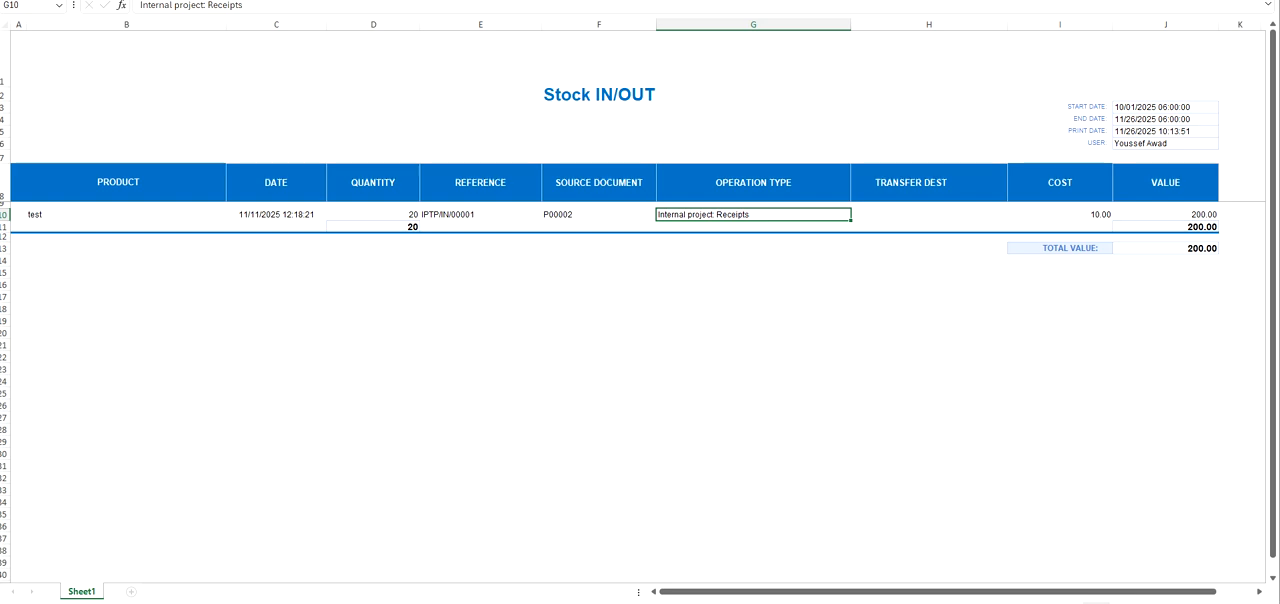
{"action": "left_click", "coordinate": [898, 214]}
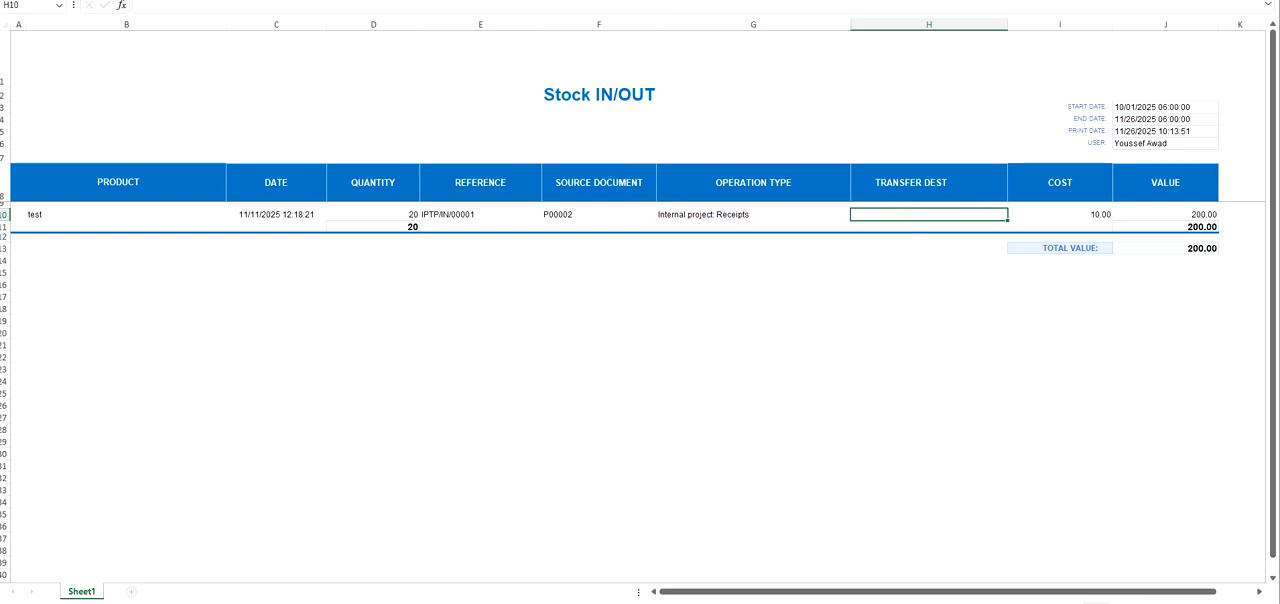
{"action": "left_click", "coordinate": [1068, 228]}
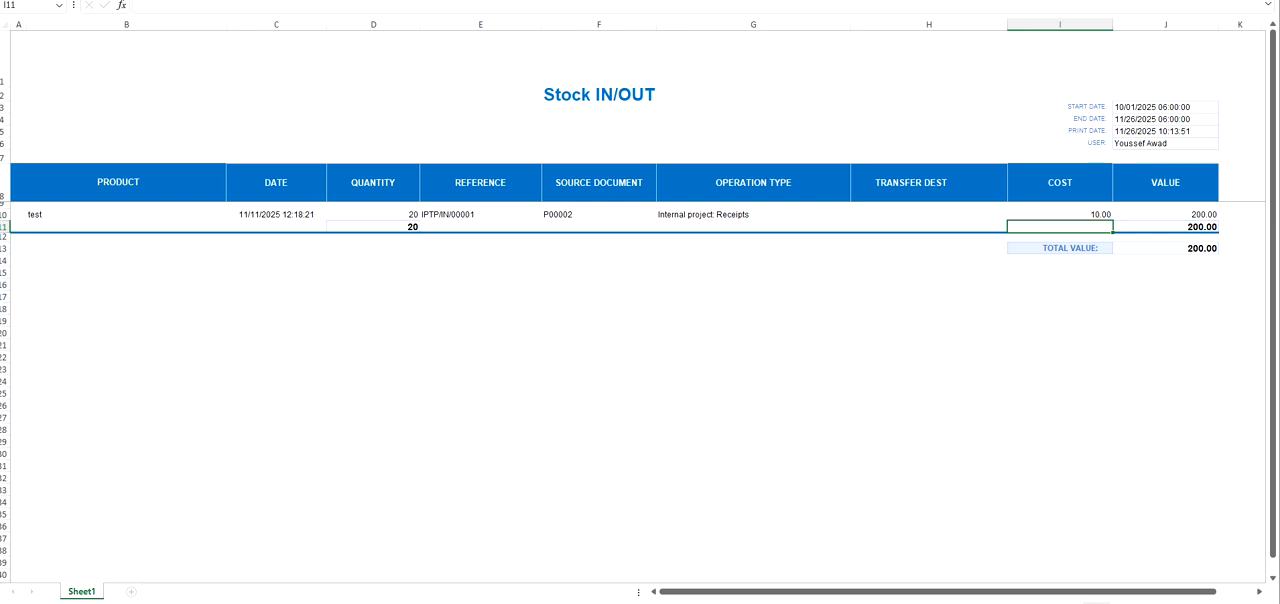
{"action": "key", "text": "alt+Tab"}
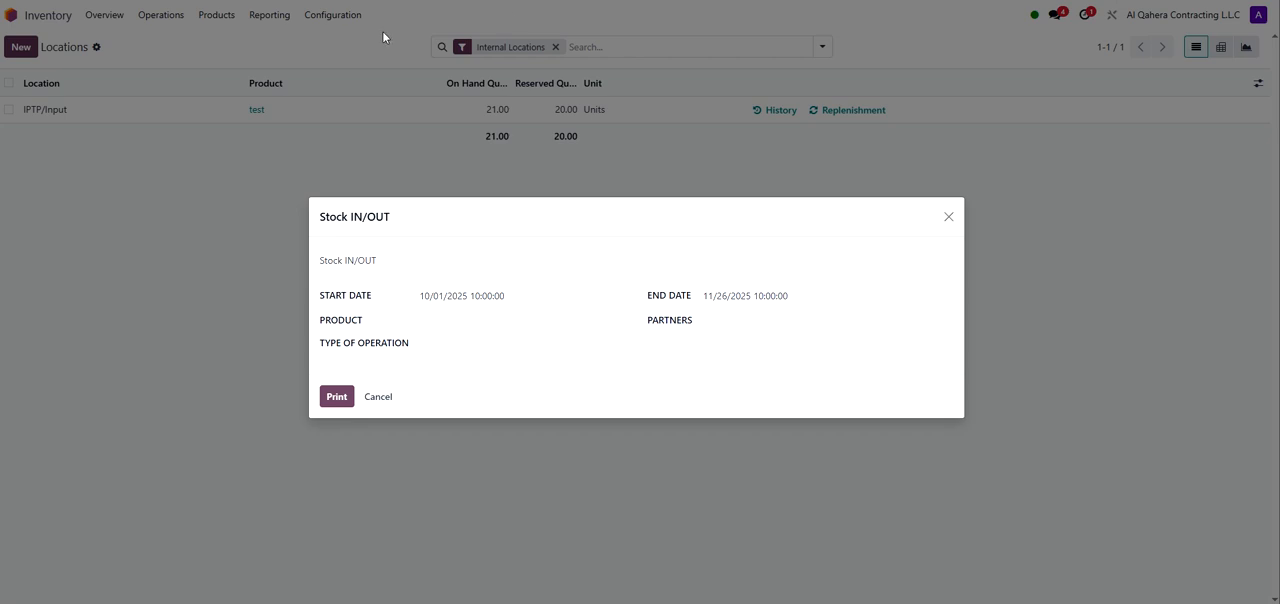
Step: Close the Stock IN/OUT dialog, open the Stock report, and filter it by each warehouse and the Project Materials / Civil category
{"action": "left_click", "coordinate": [379, 397]}
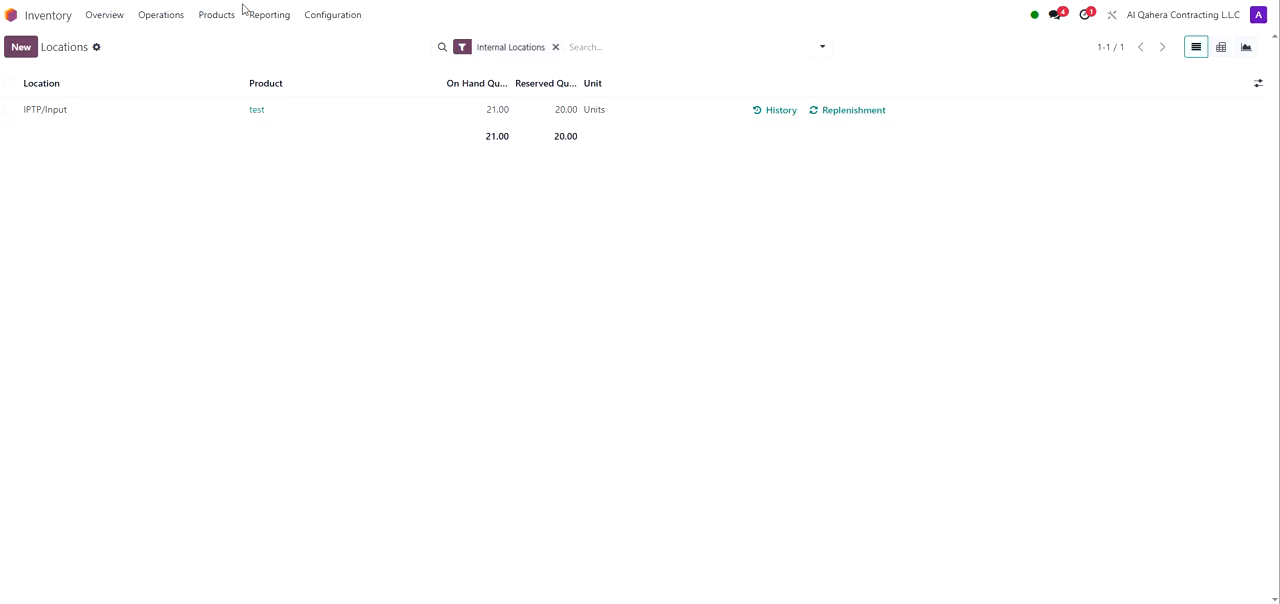
{"action": "left_click", "coordinate": [271, 18]}
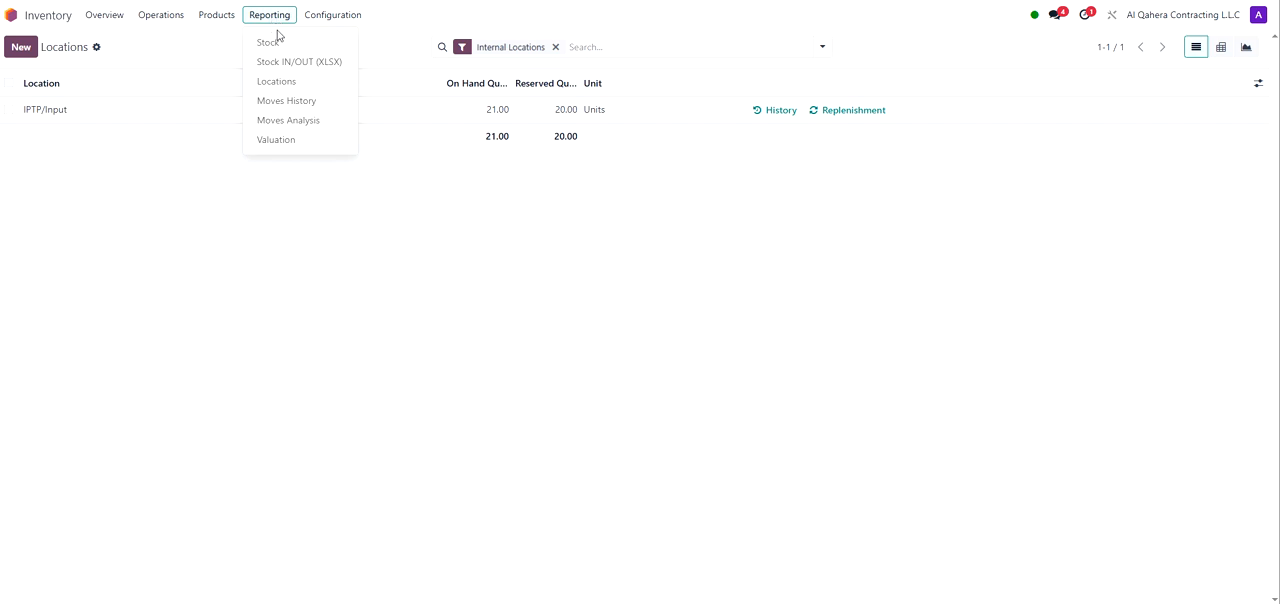
{"action": "left_click", "coordinate": [272, 47]}
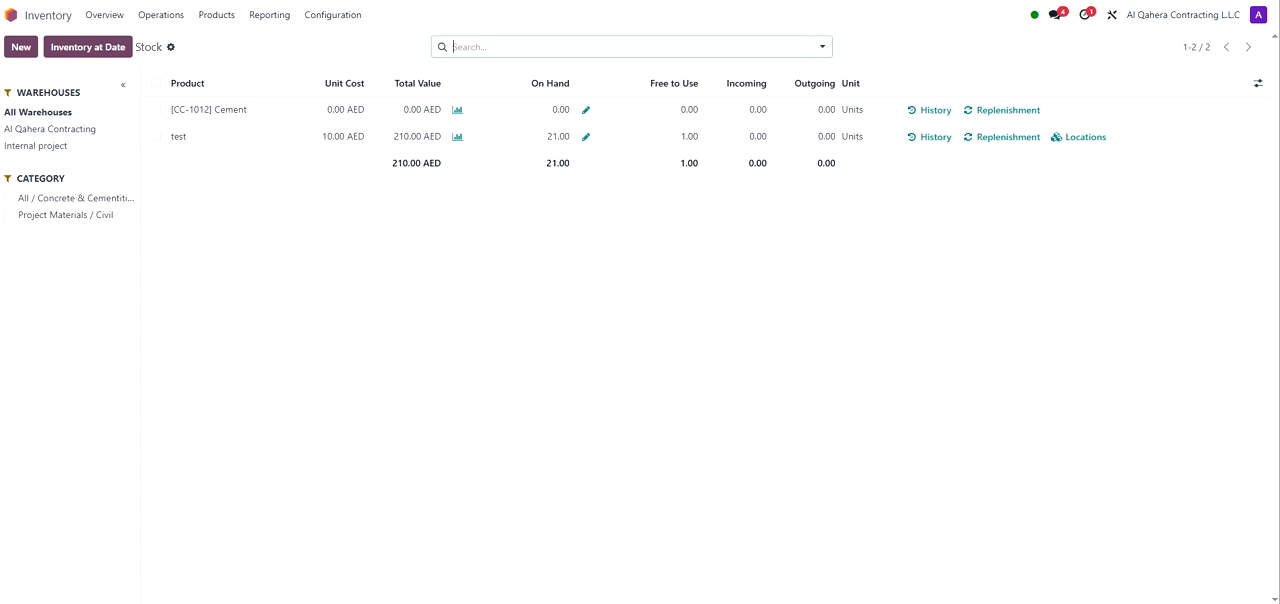
{"action": "left_click", "coordinate": [26, 128]}
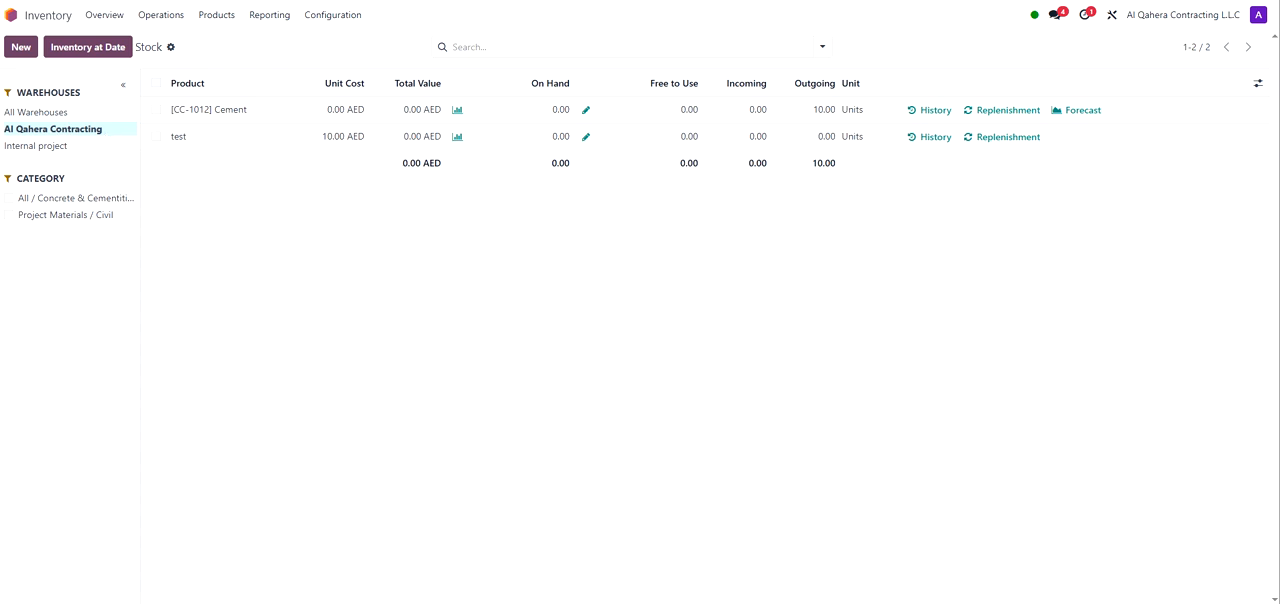
{"action": "left_click", "coordinate": [54, 147]}
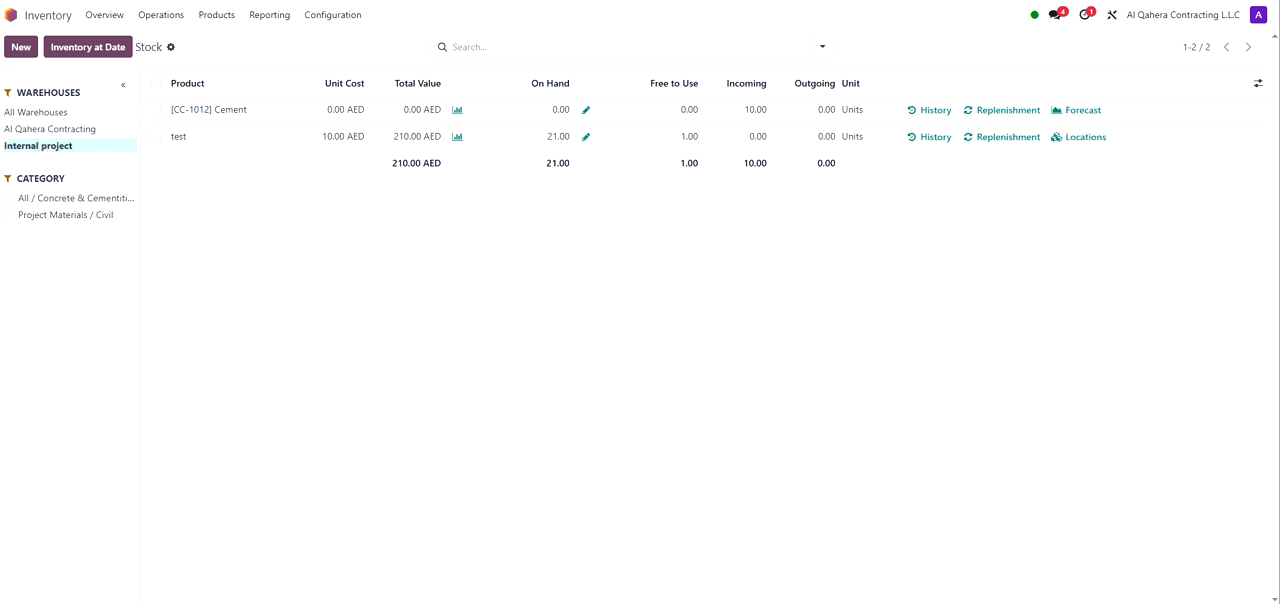
{"action": "left_click", "coordinate": [10, 218]}
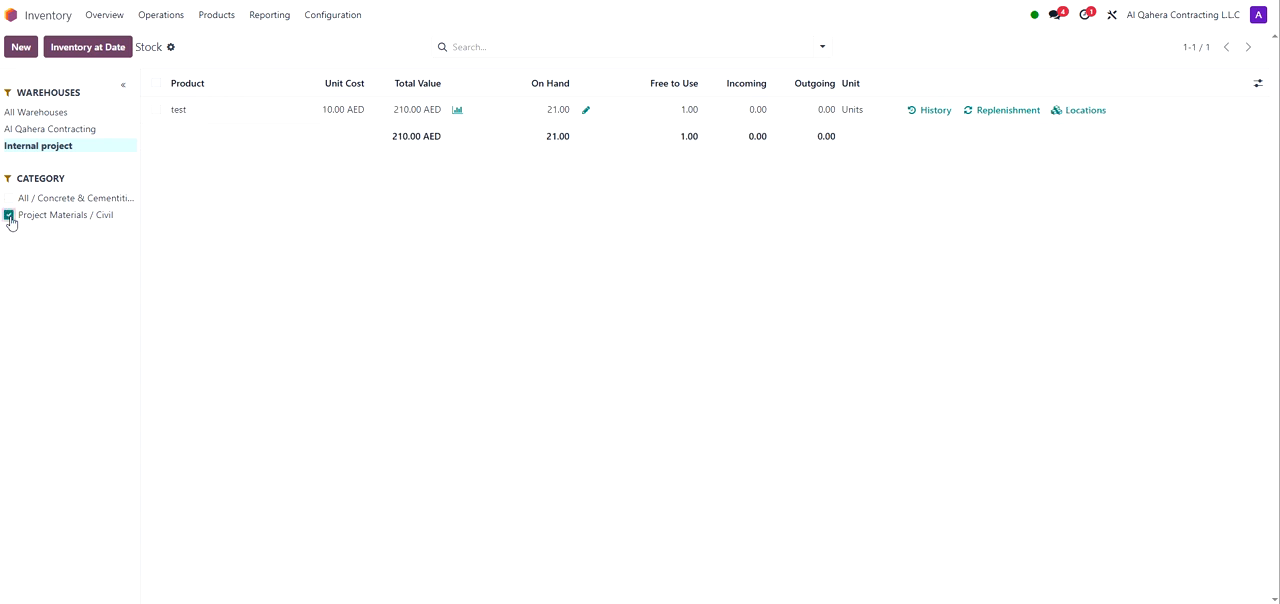
{"action": "left_click", "coordinate": [10, 217]}
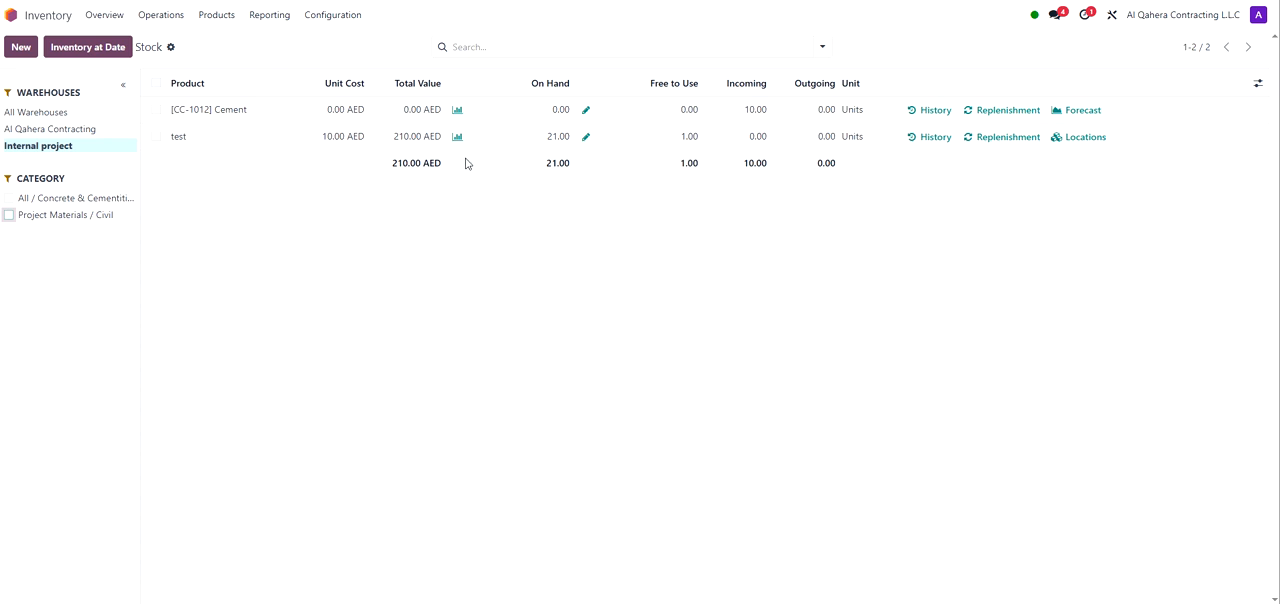
Step: Open the Inventory Overview and browse its operation type cards
{"action": "left_click", "coordinate": [216, 15]}
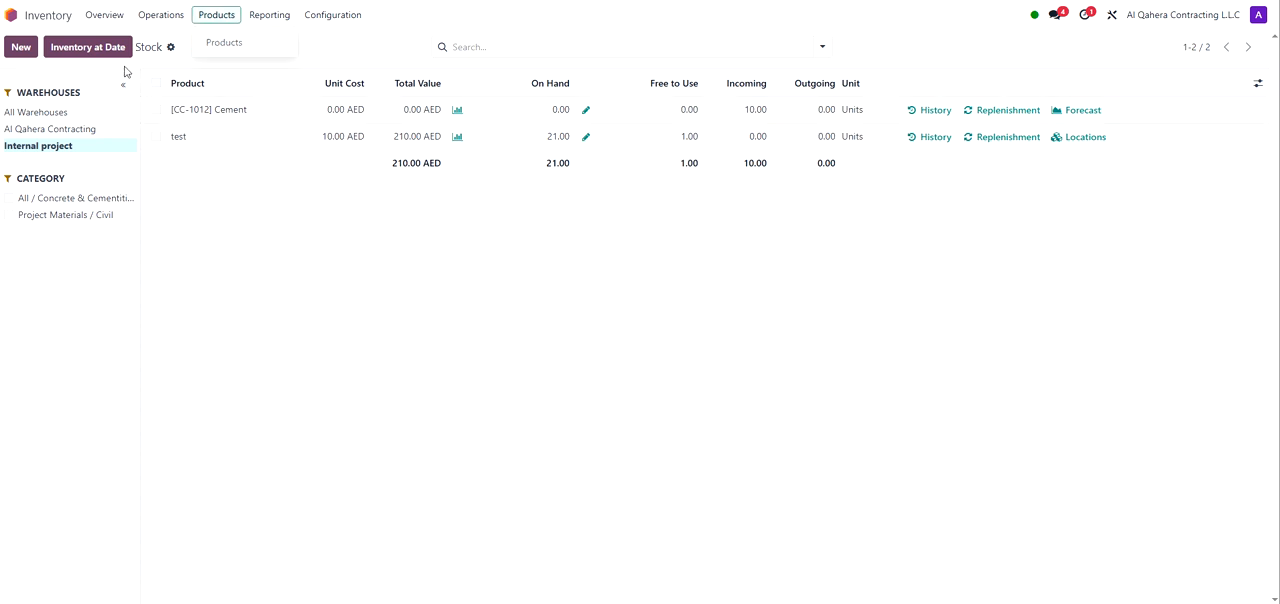
{"action": "left_click", "coordinate": [108, 16]}
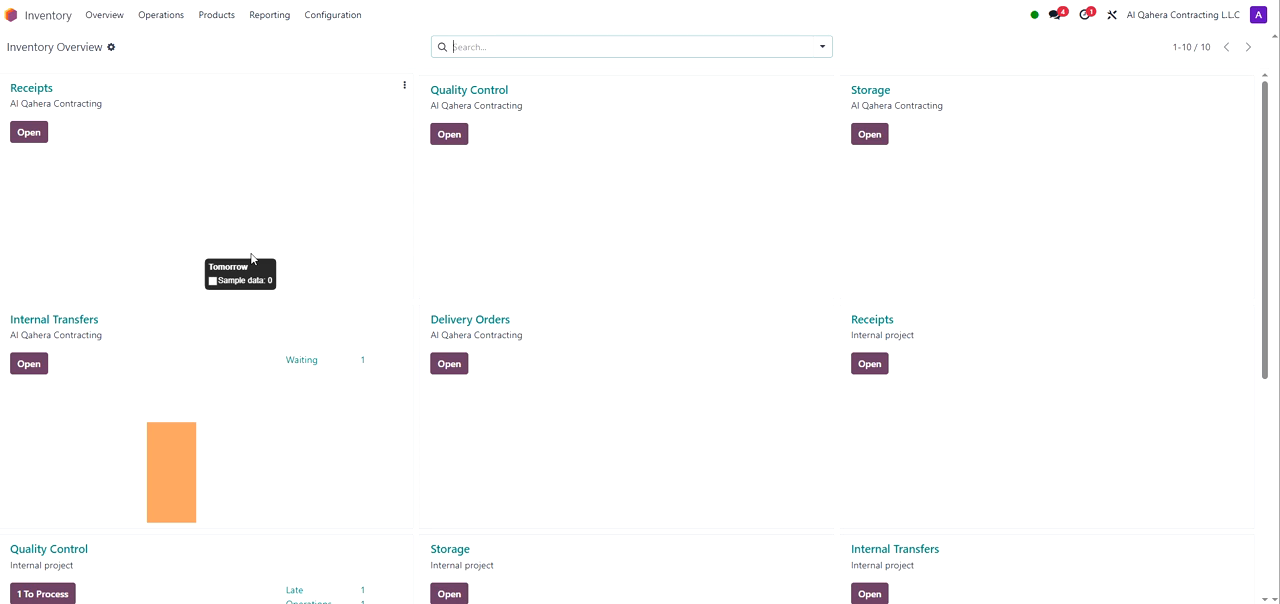
{"action": "scroll", "coordinate": [826, 258], "scroll_direction": "down", "scroll_amount": 5}
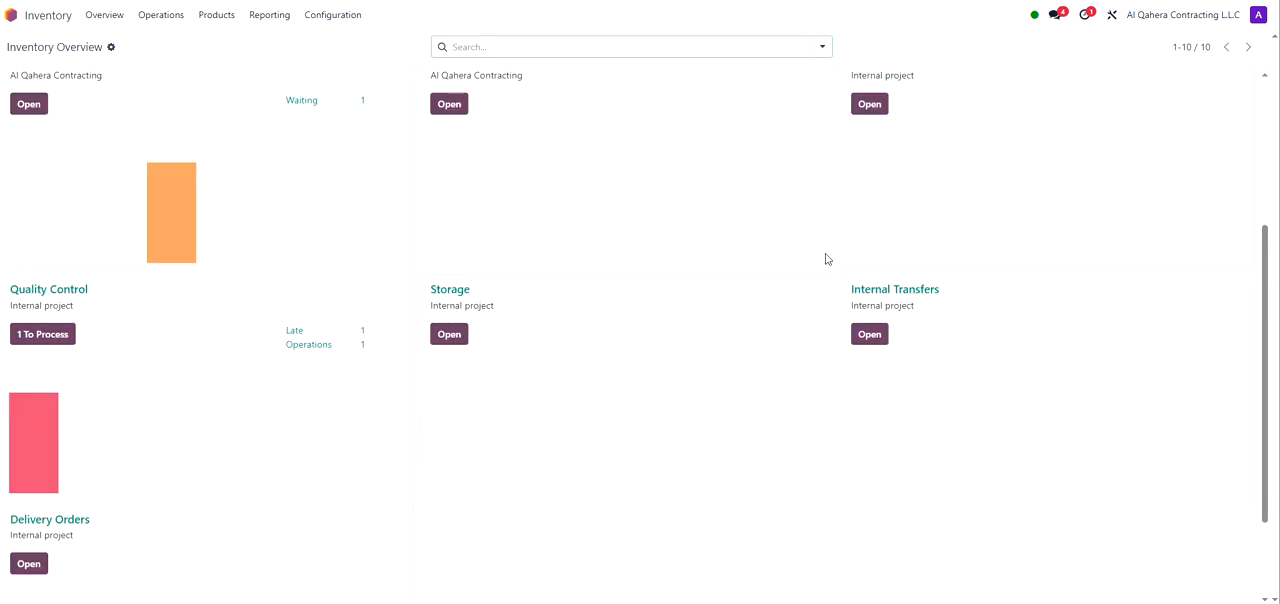
{"action": "scroll", "coordinate": [826, 258], "scroll_direction": "up", "scroll_amount": 3}
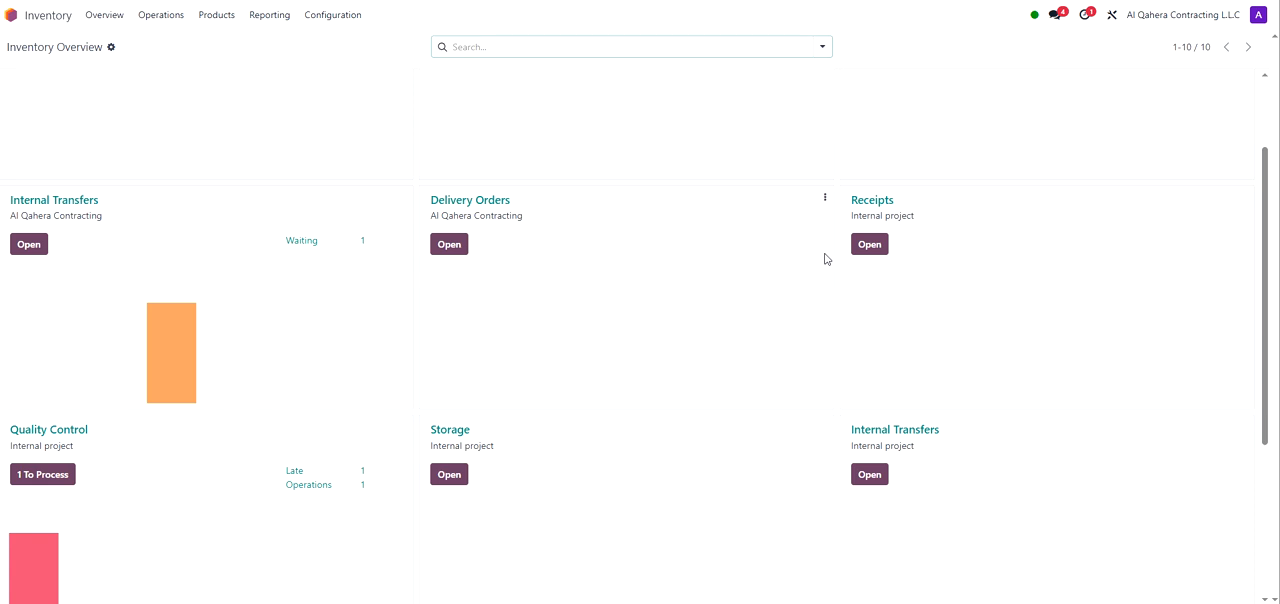
{"action": "scroll", "coordinate": [826, 258], "scroll_direction": "up", "scroll_amount": 2}
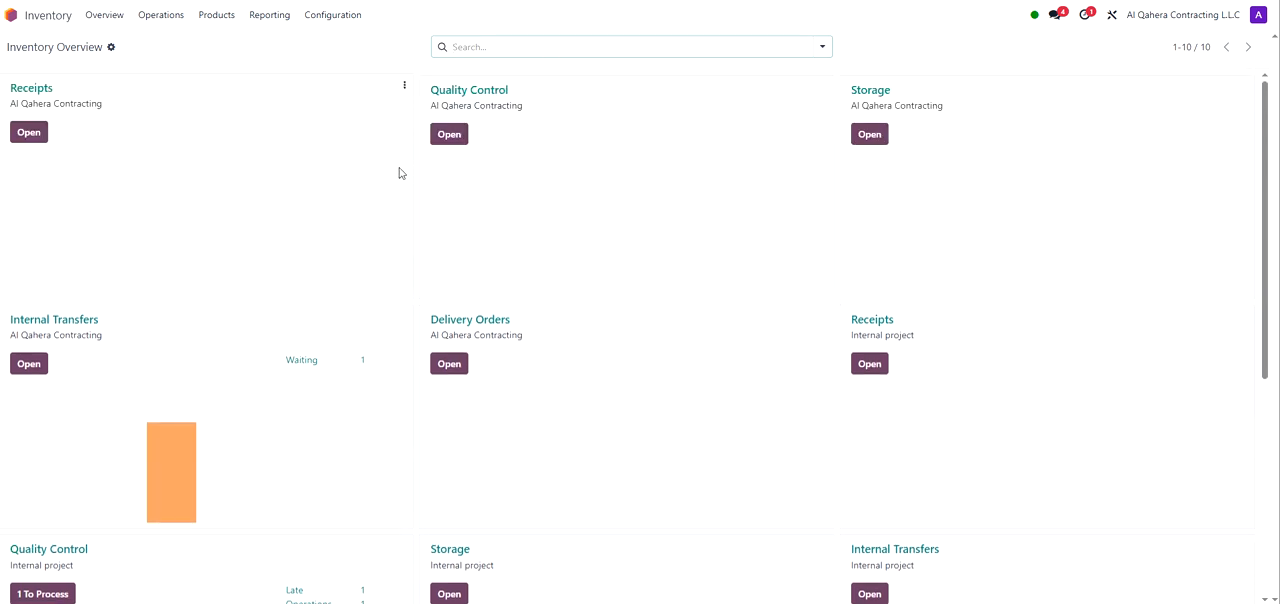